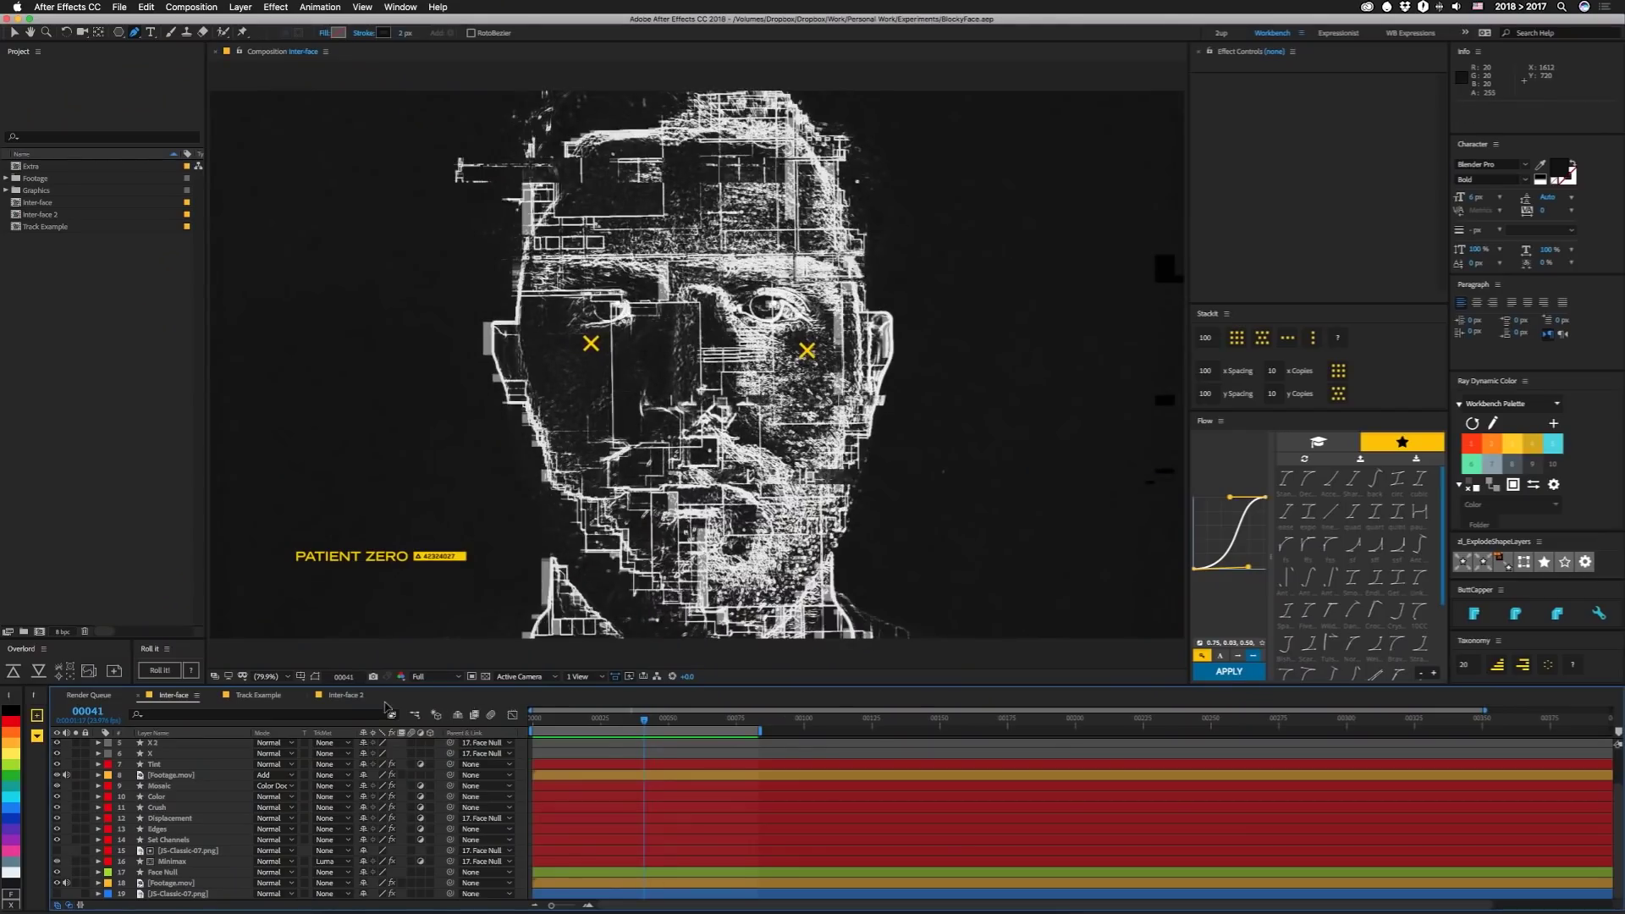
- Switch to the Track Example composition showing the Footage.mov clip of the man's face
click(258, 696)
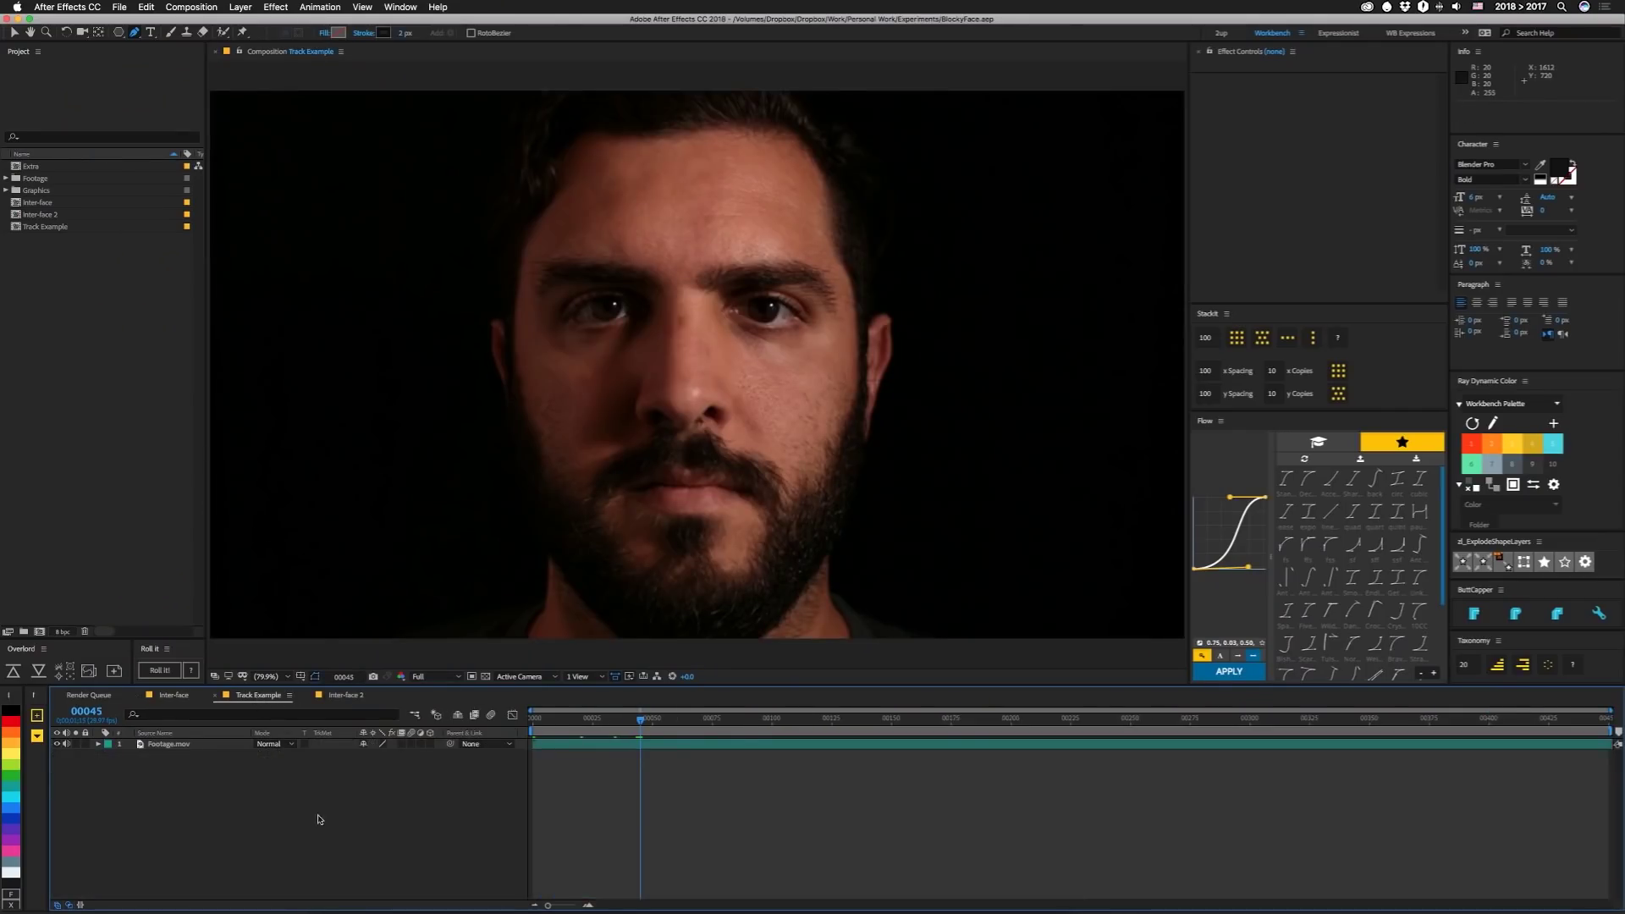
- Draw a closed six-point Bezier mask around the man's head on Footage.mov, smoothing its top curve
click(166, 742)
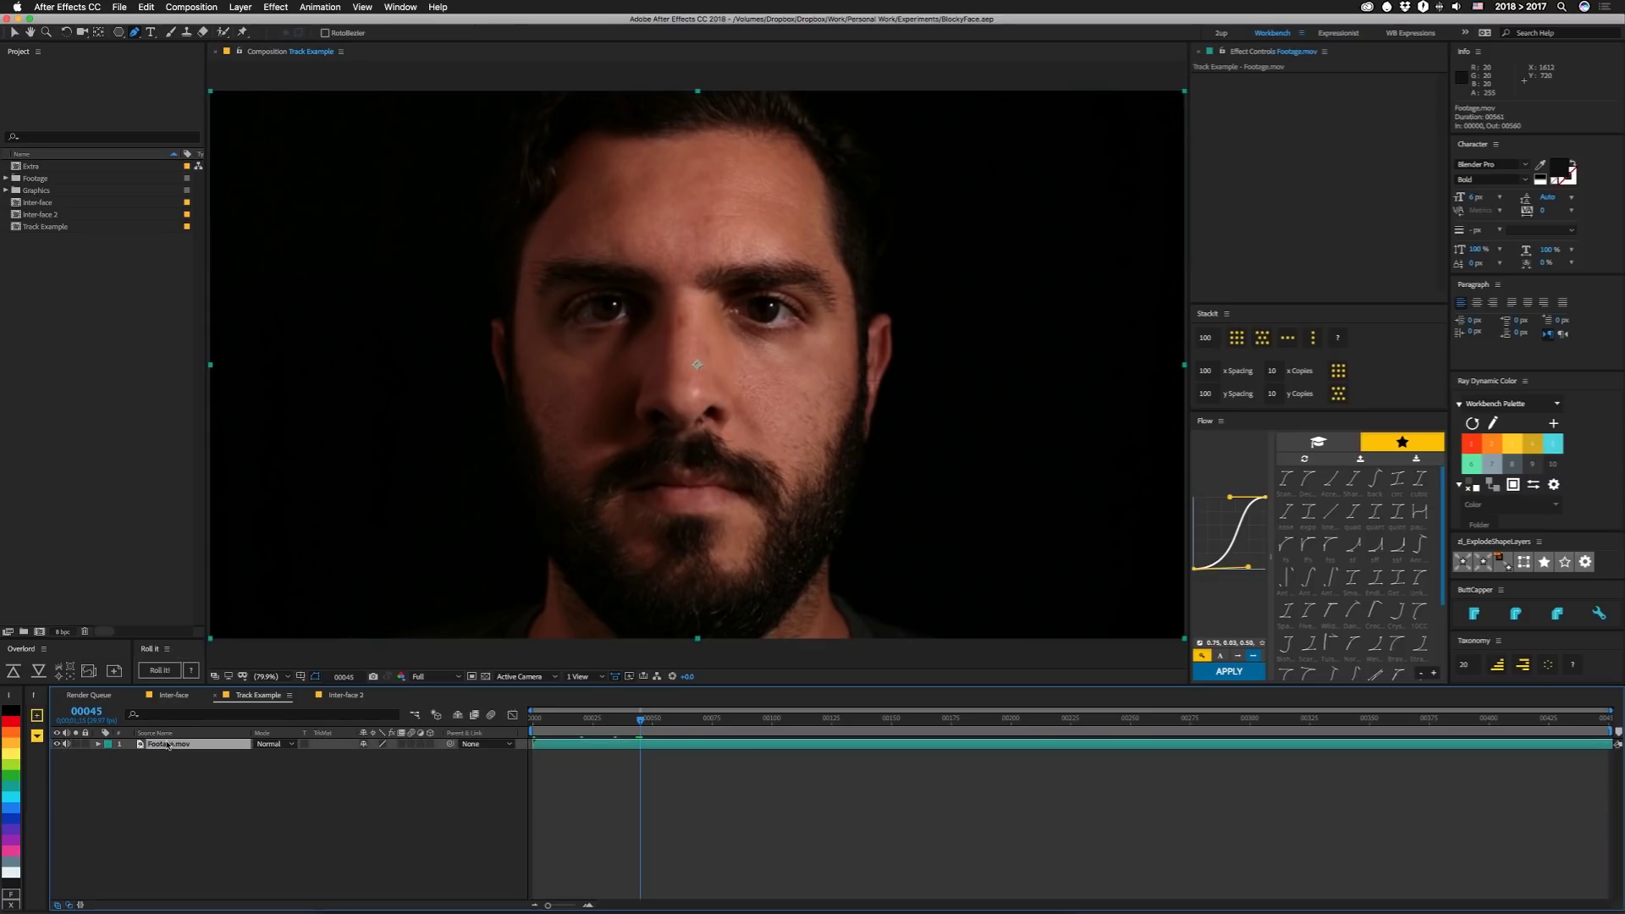
click(692, 97)
drag(803, 124, 853, 198)
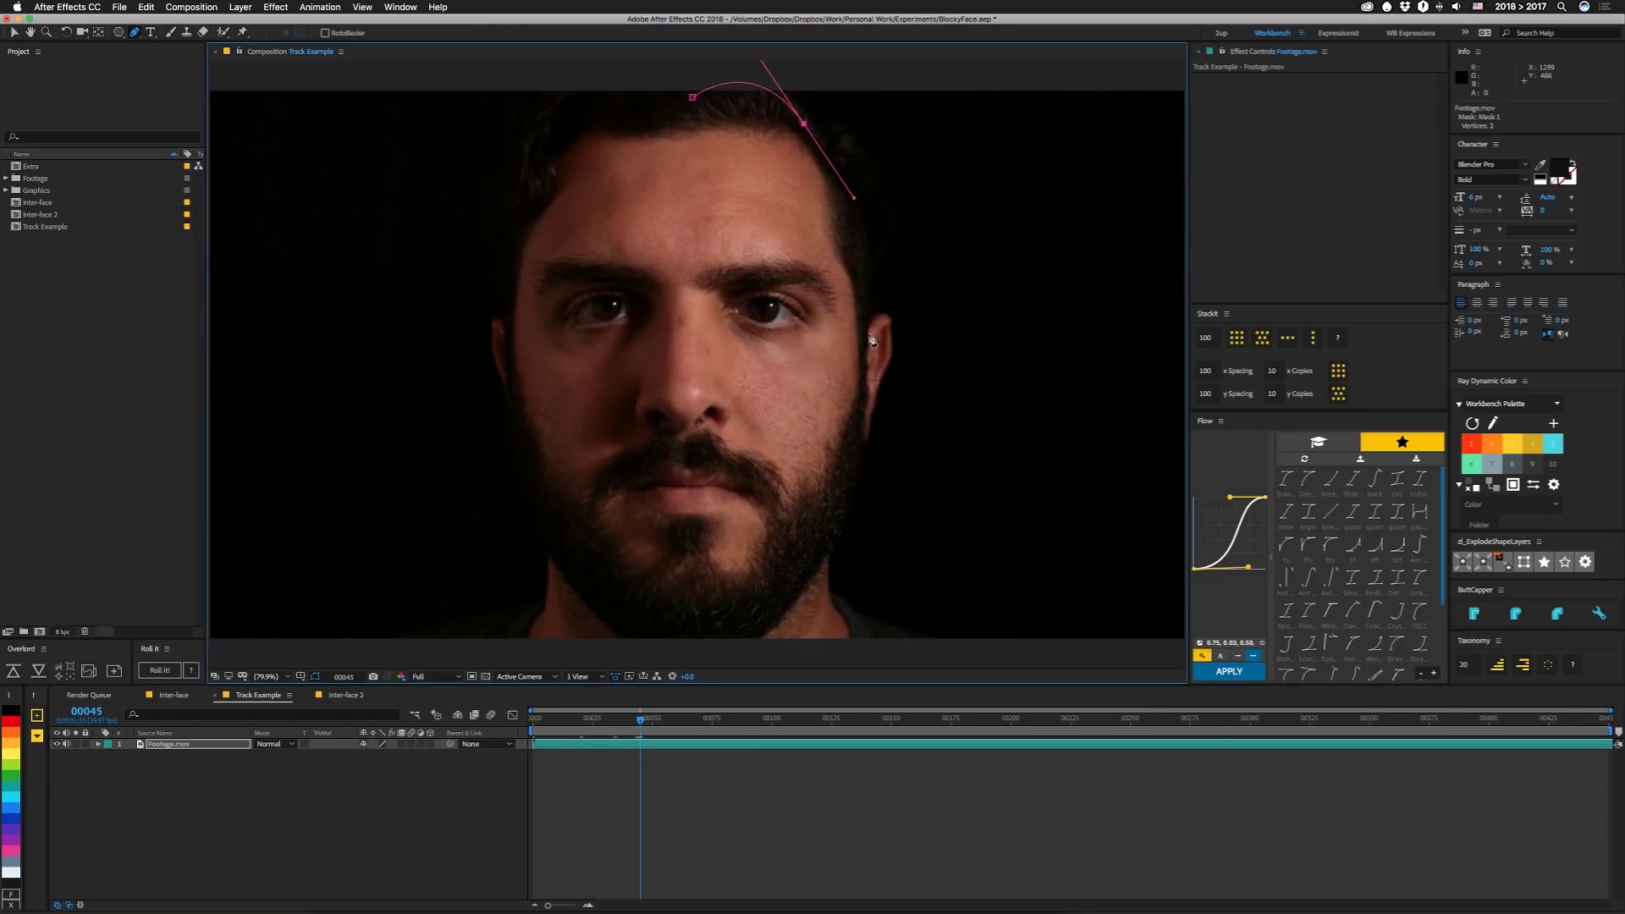
drag(839, 493, 827, 528)
drag(690, 628, 637, 630)
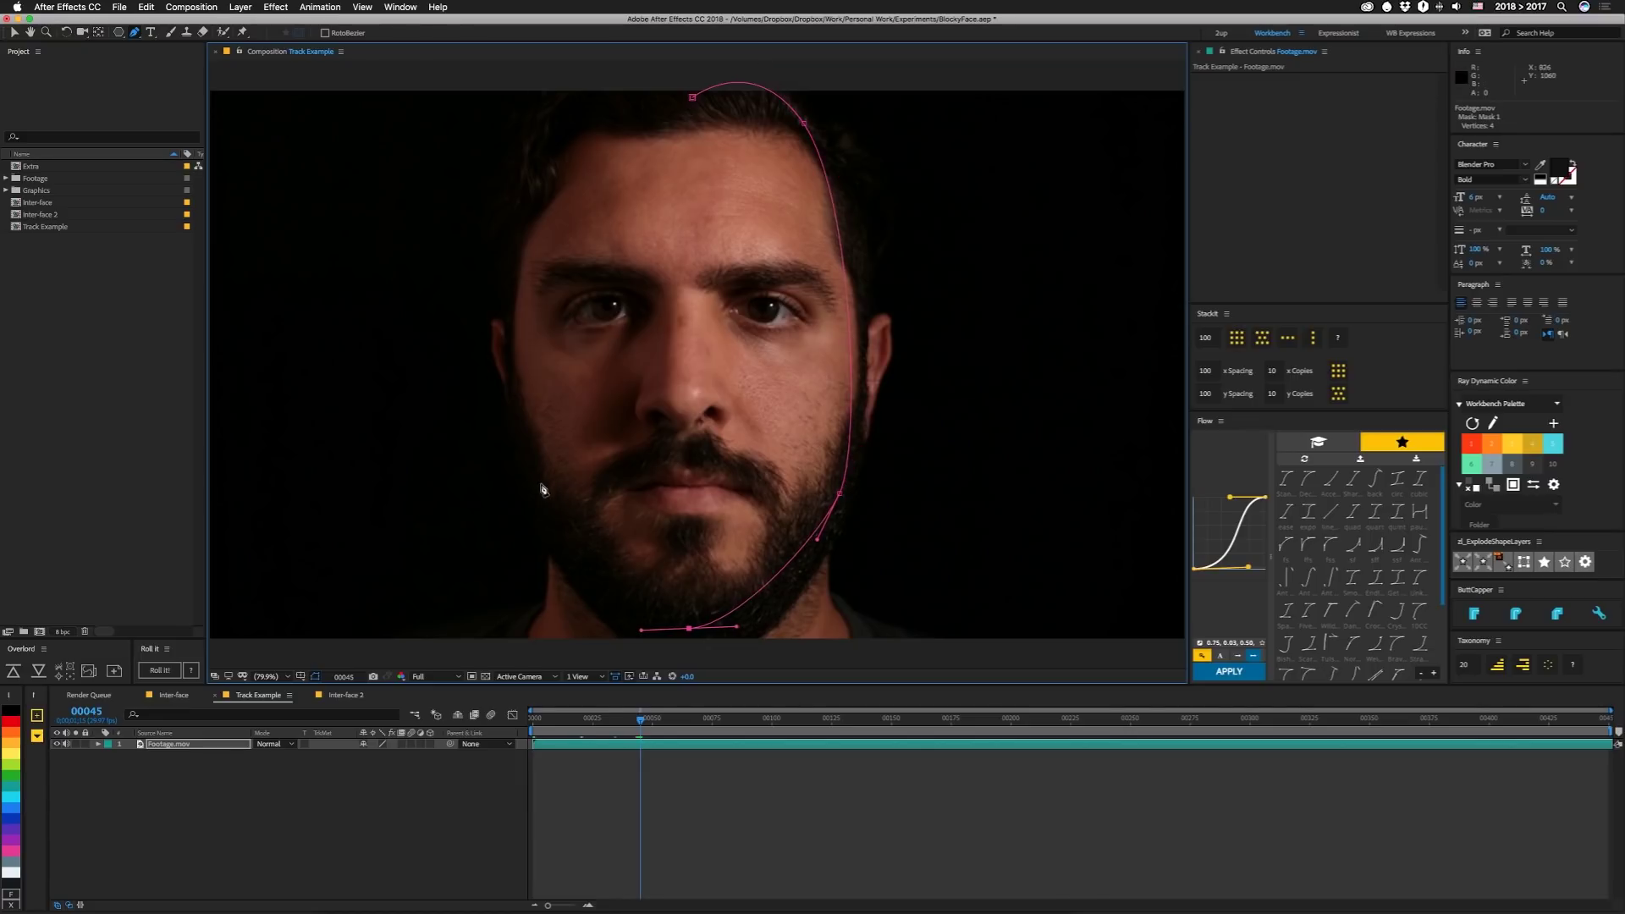
drag(520, 442, 510, 387)
drag(541, 159, 560, 138)
click(692, 96)
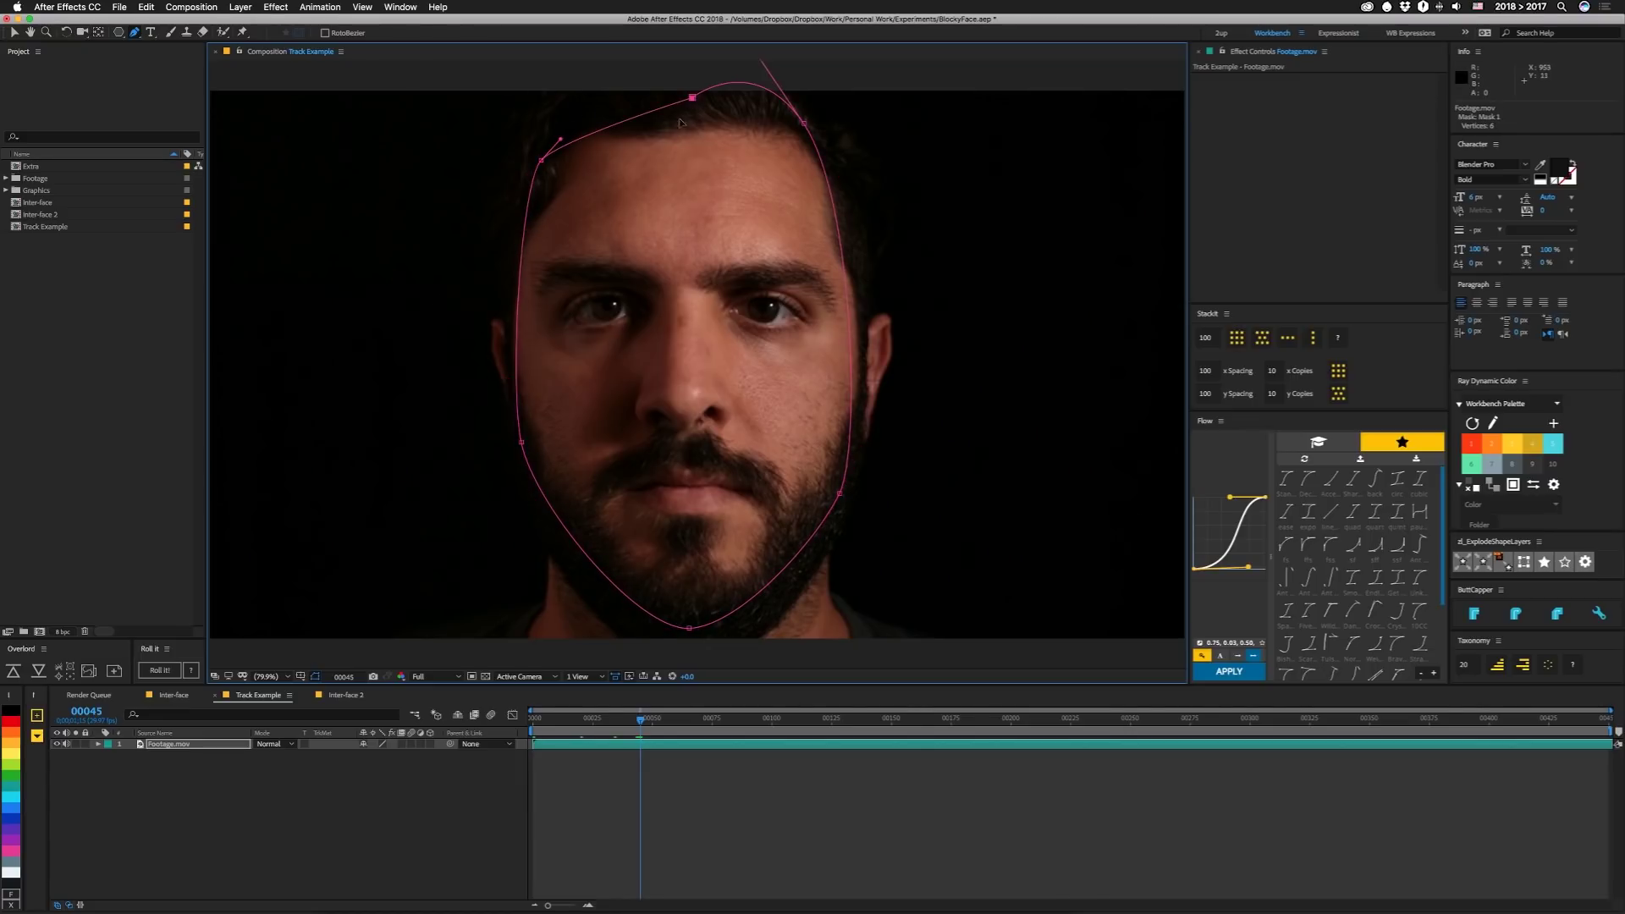
drag(692, 98, 738, 93)
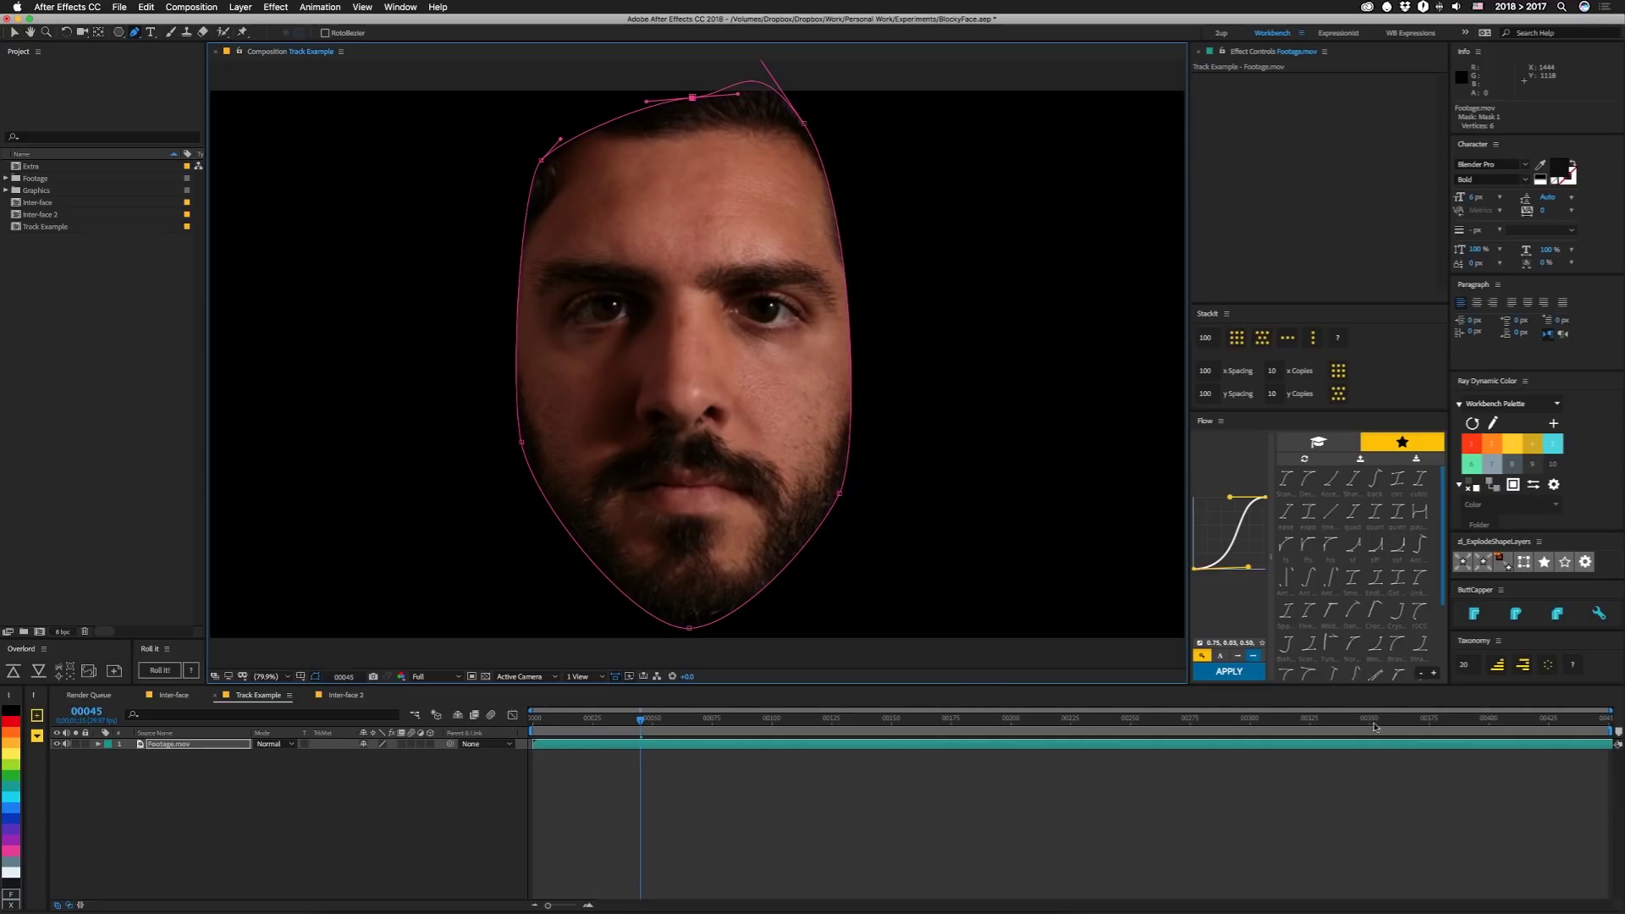
click(153, 748)
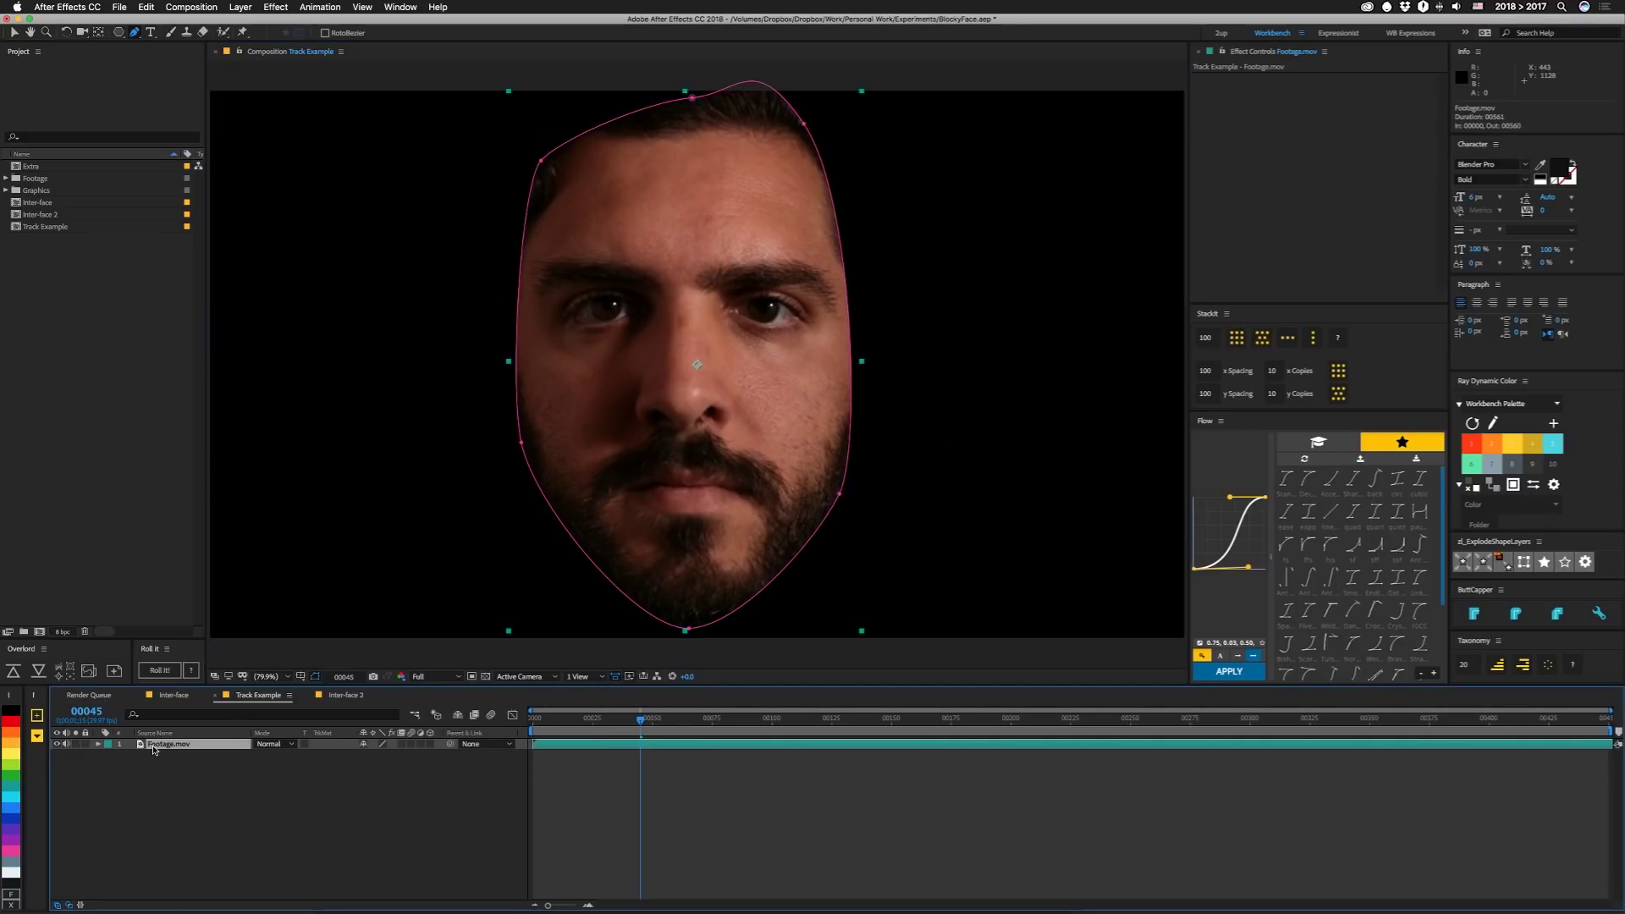
key(m)
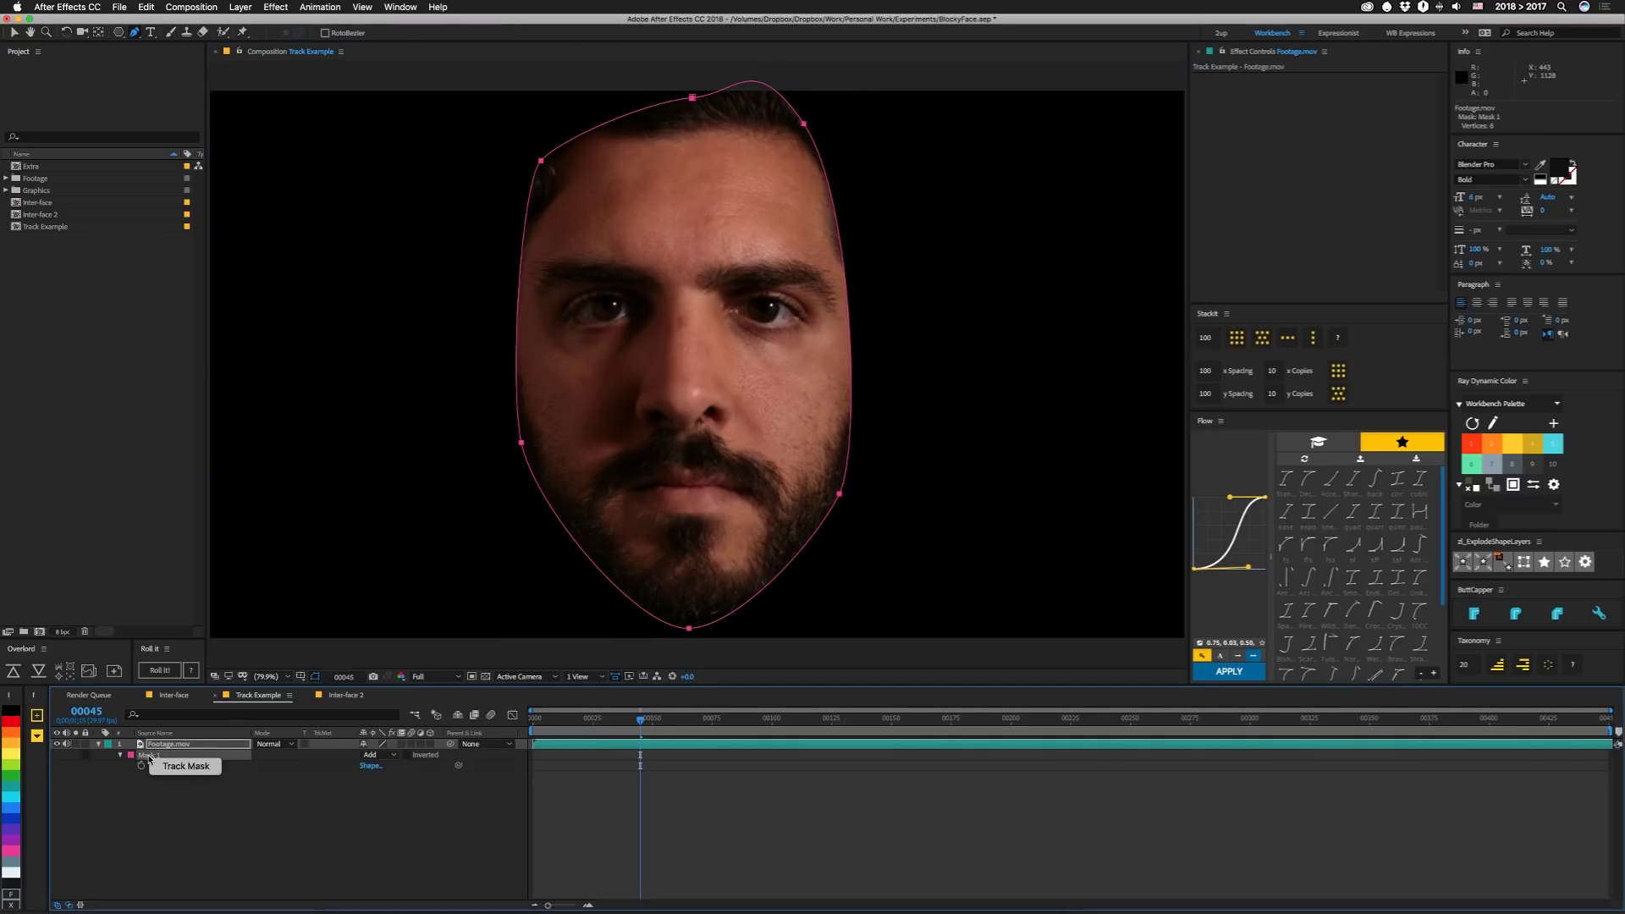
- Face-track the mask with Detailed Features, backward from frame 45, then forward to frame 117
key(super+t)
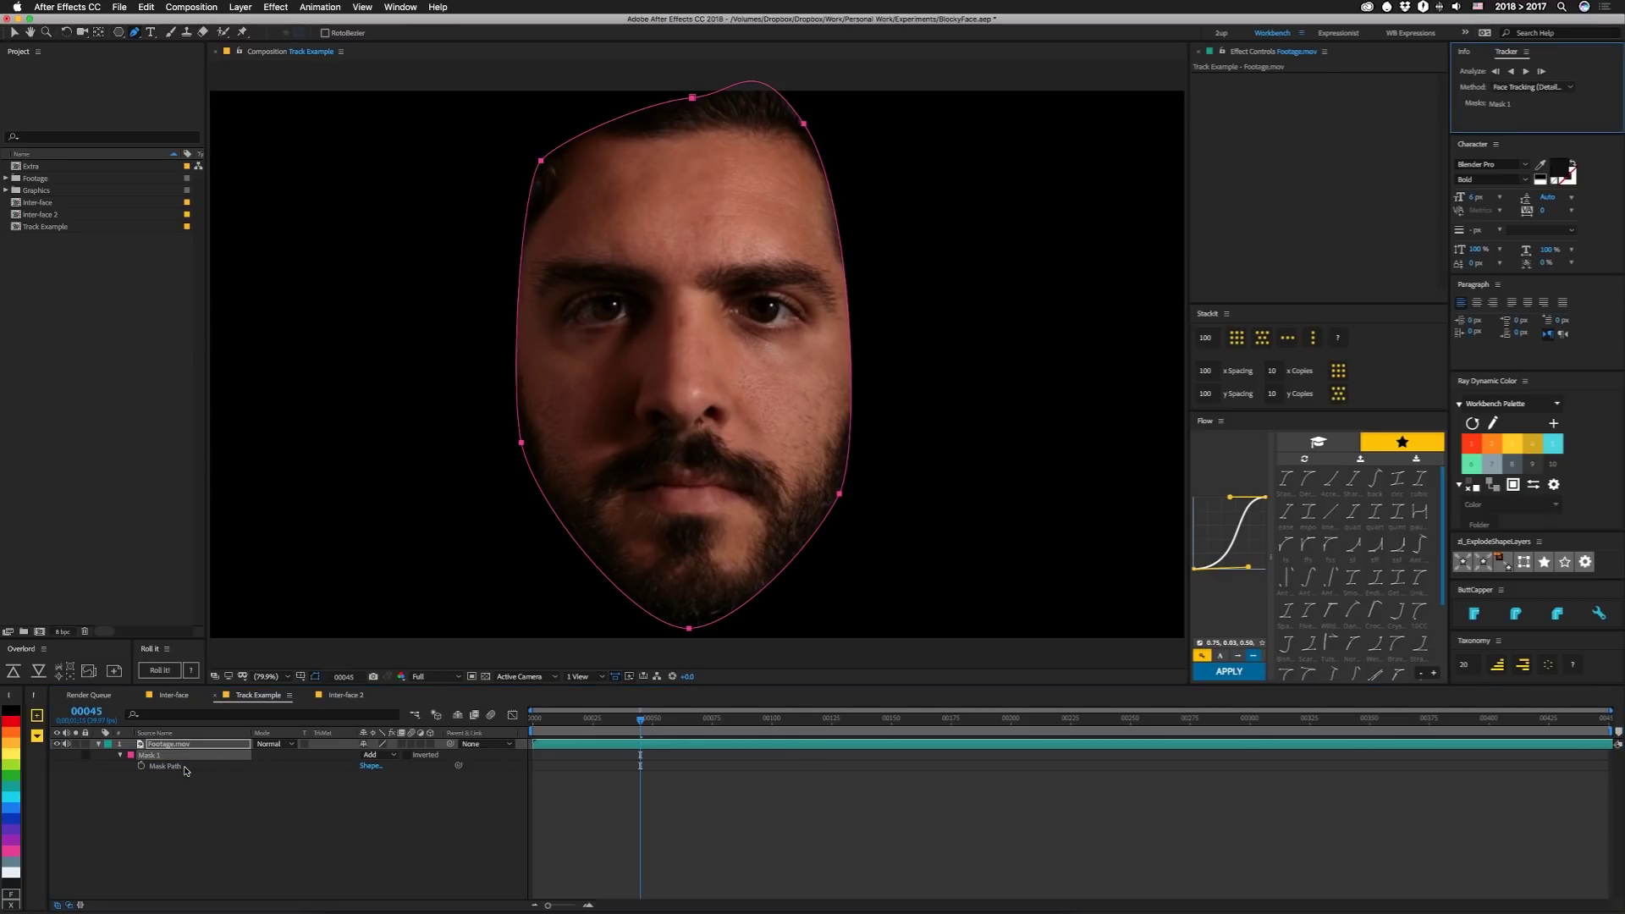
click(1536, 90)
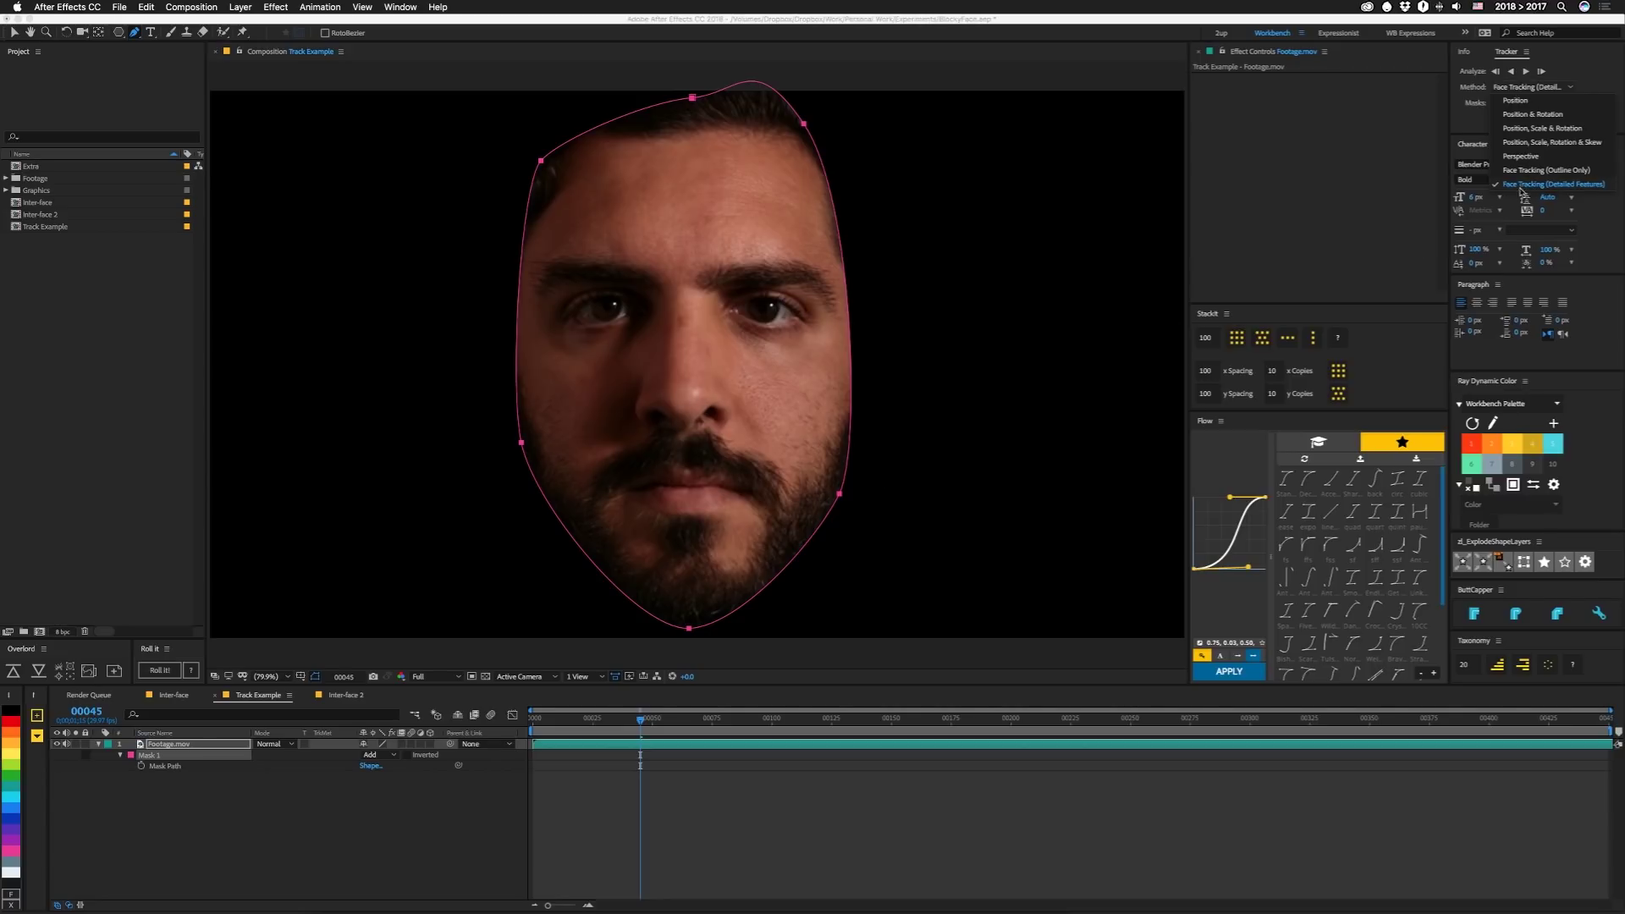
click(1540, 184)
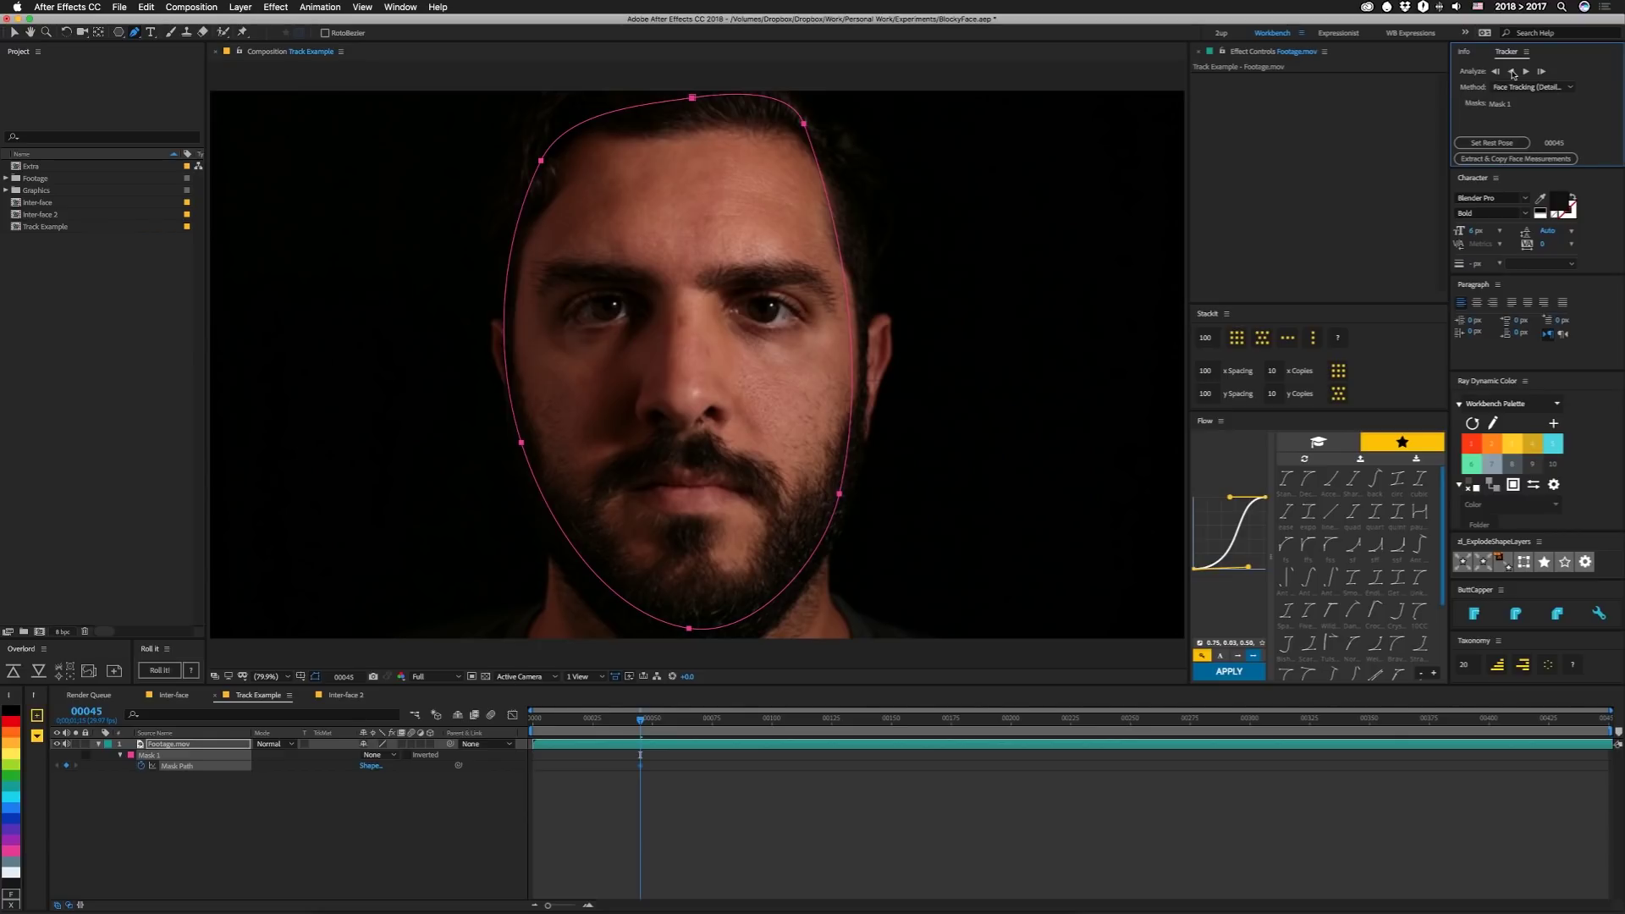
click(1512, 73)
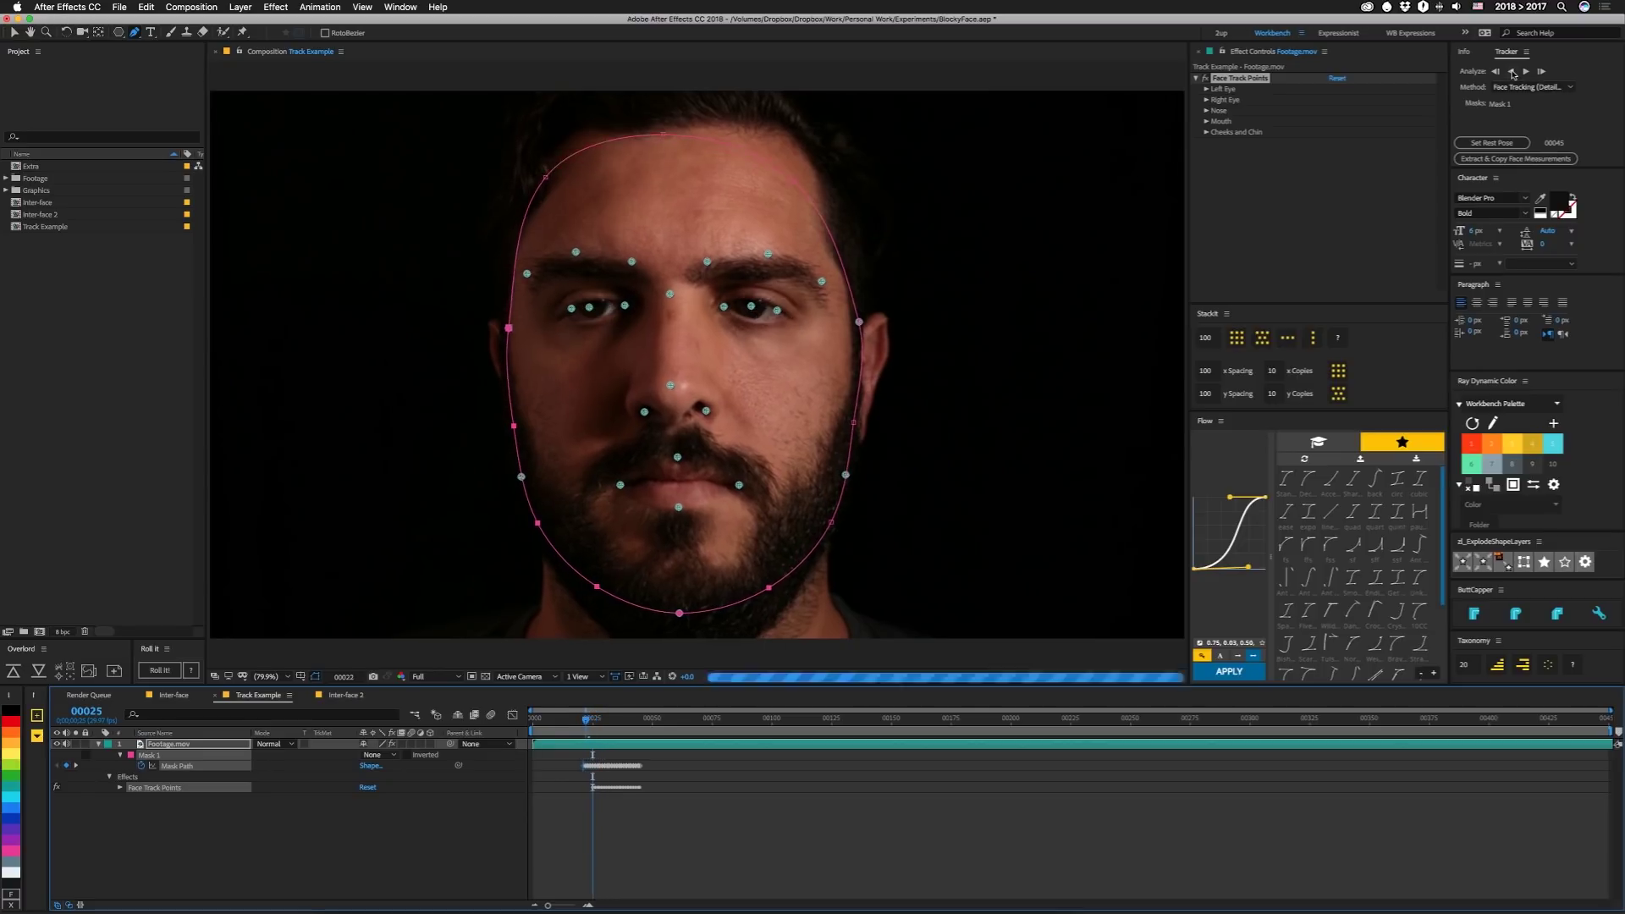
click(641, 724)
click(1523, 72)
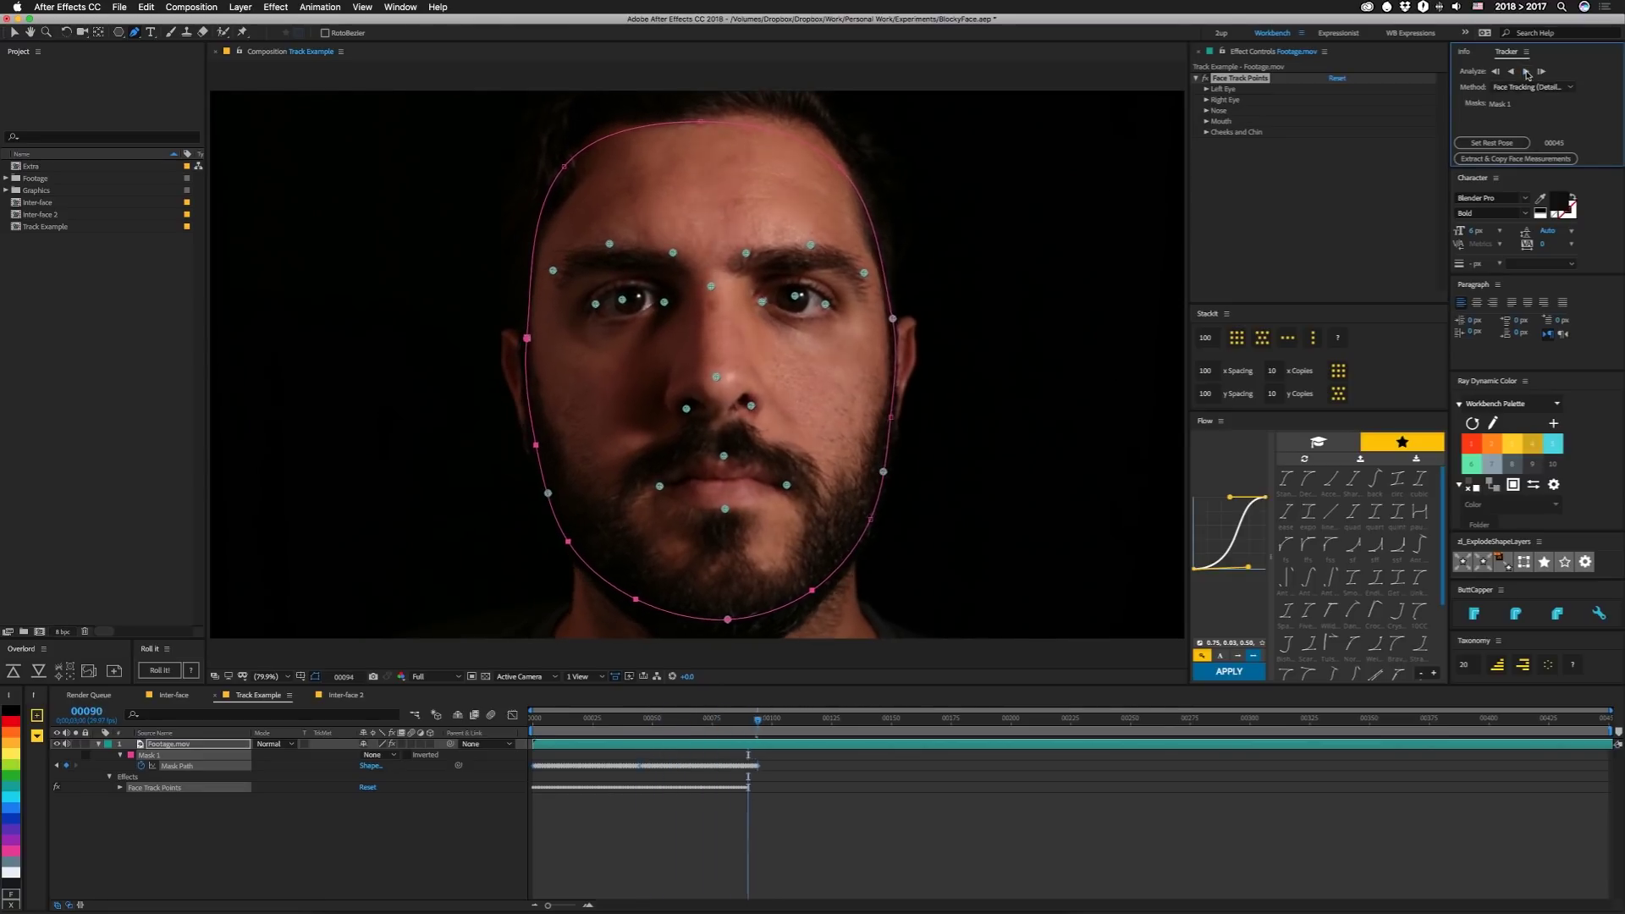
key(Escape)
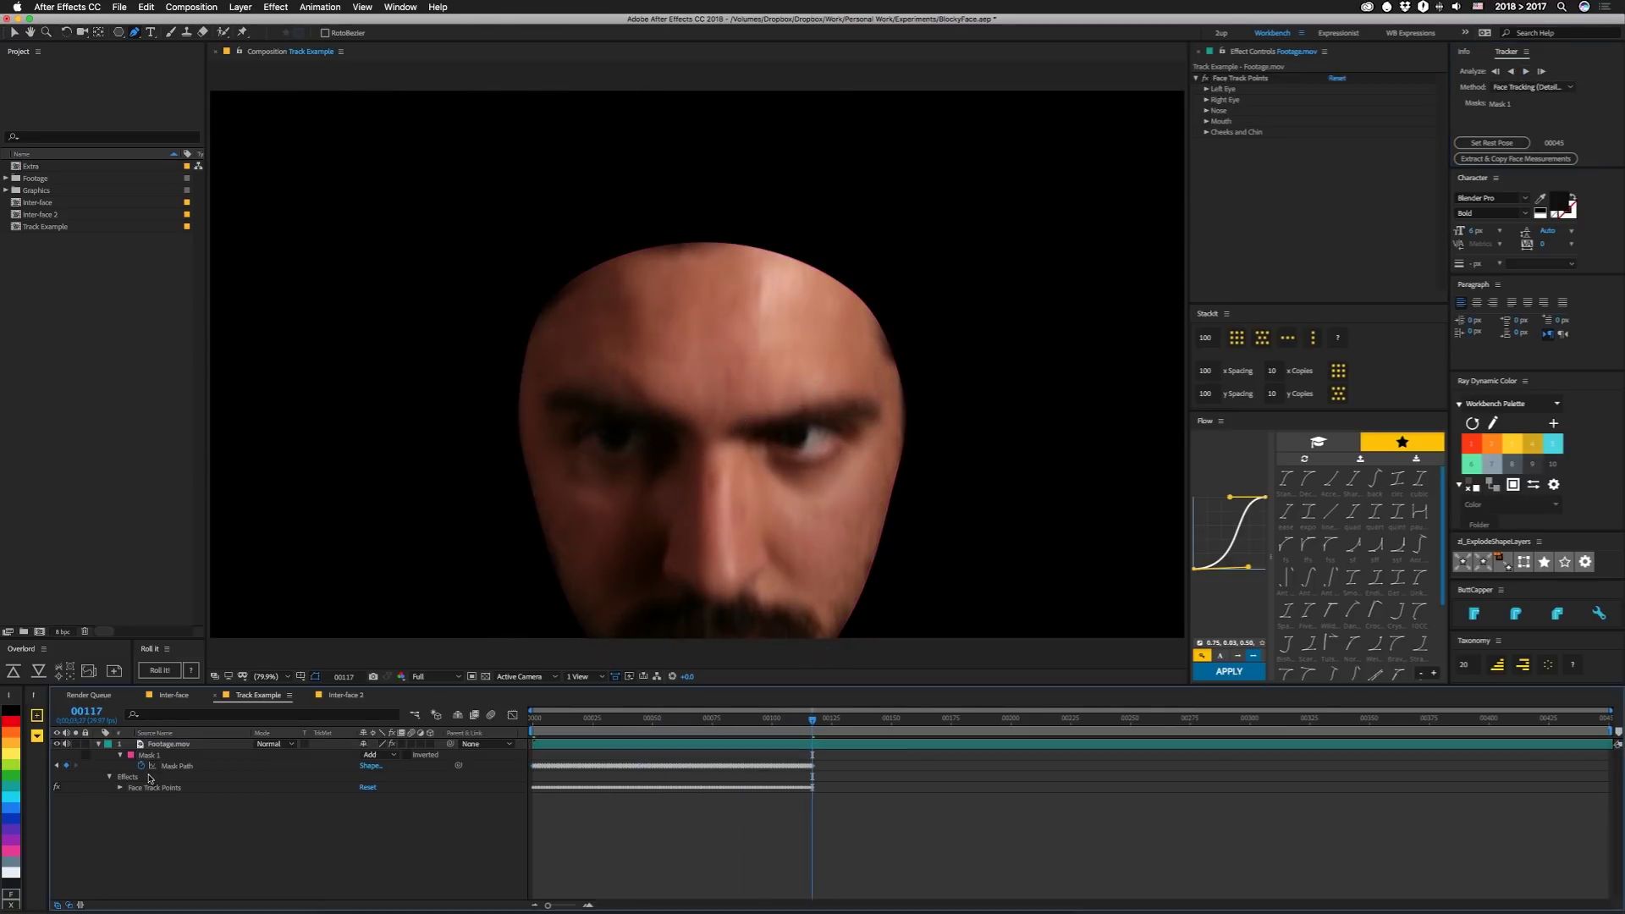
click(149, 755)
- Delete Mask 1 and display the tracked Nose points at frame 5
key(Delete)
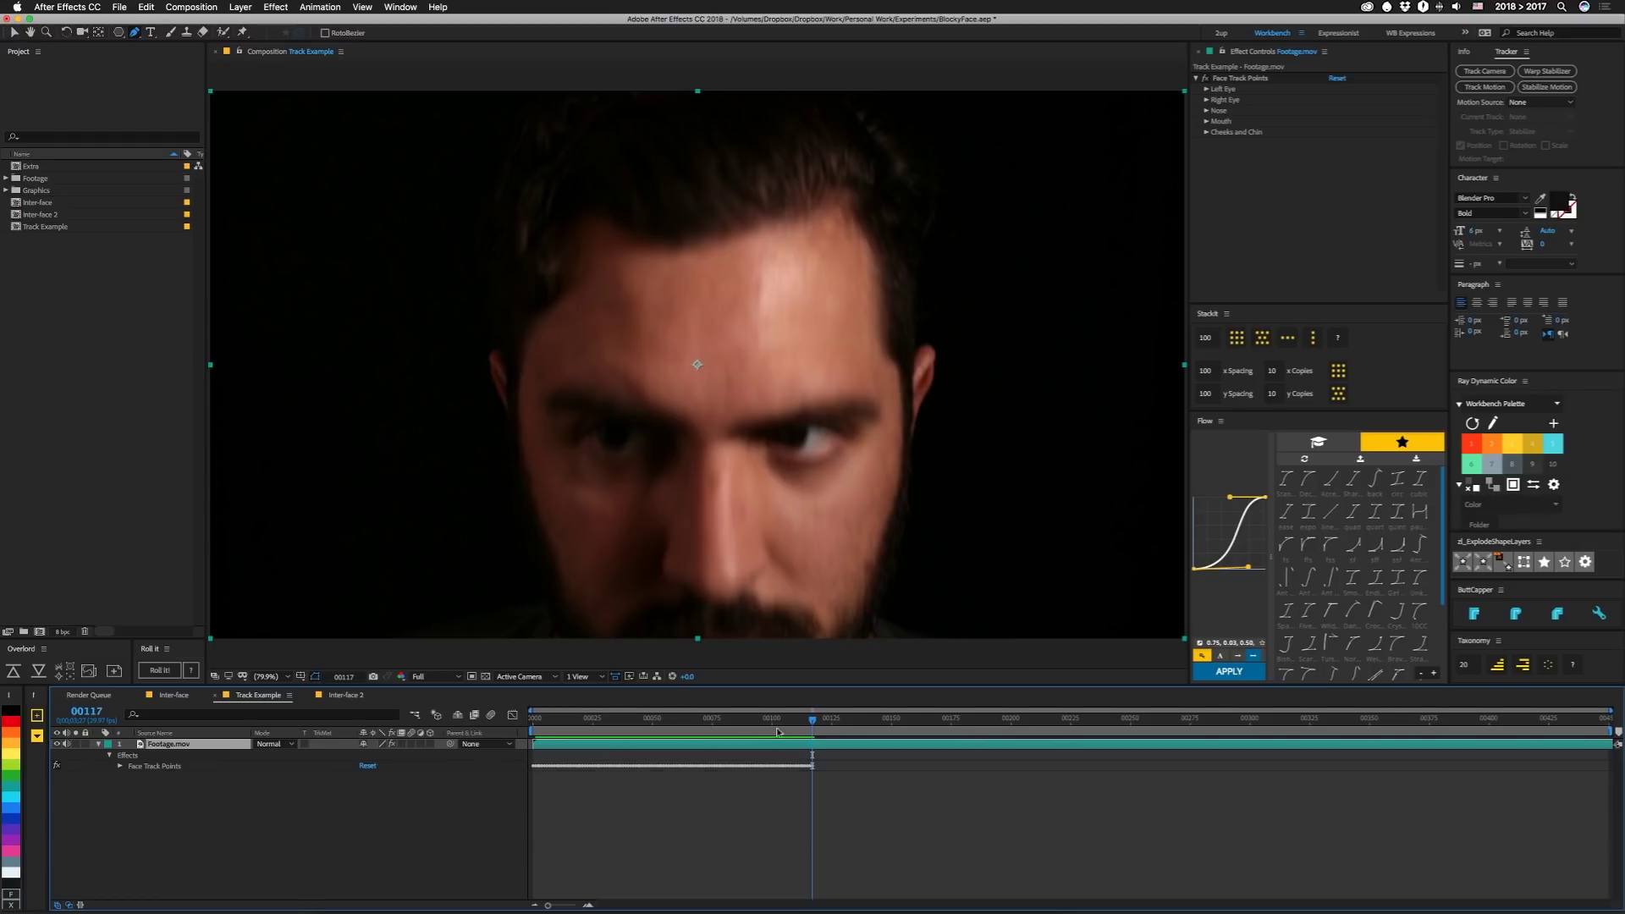
drag(787, 725, 544, 717)
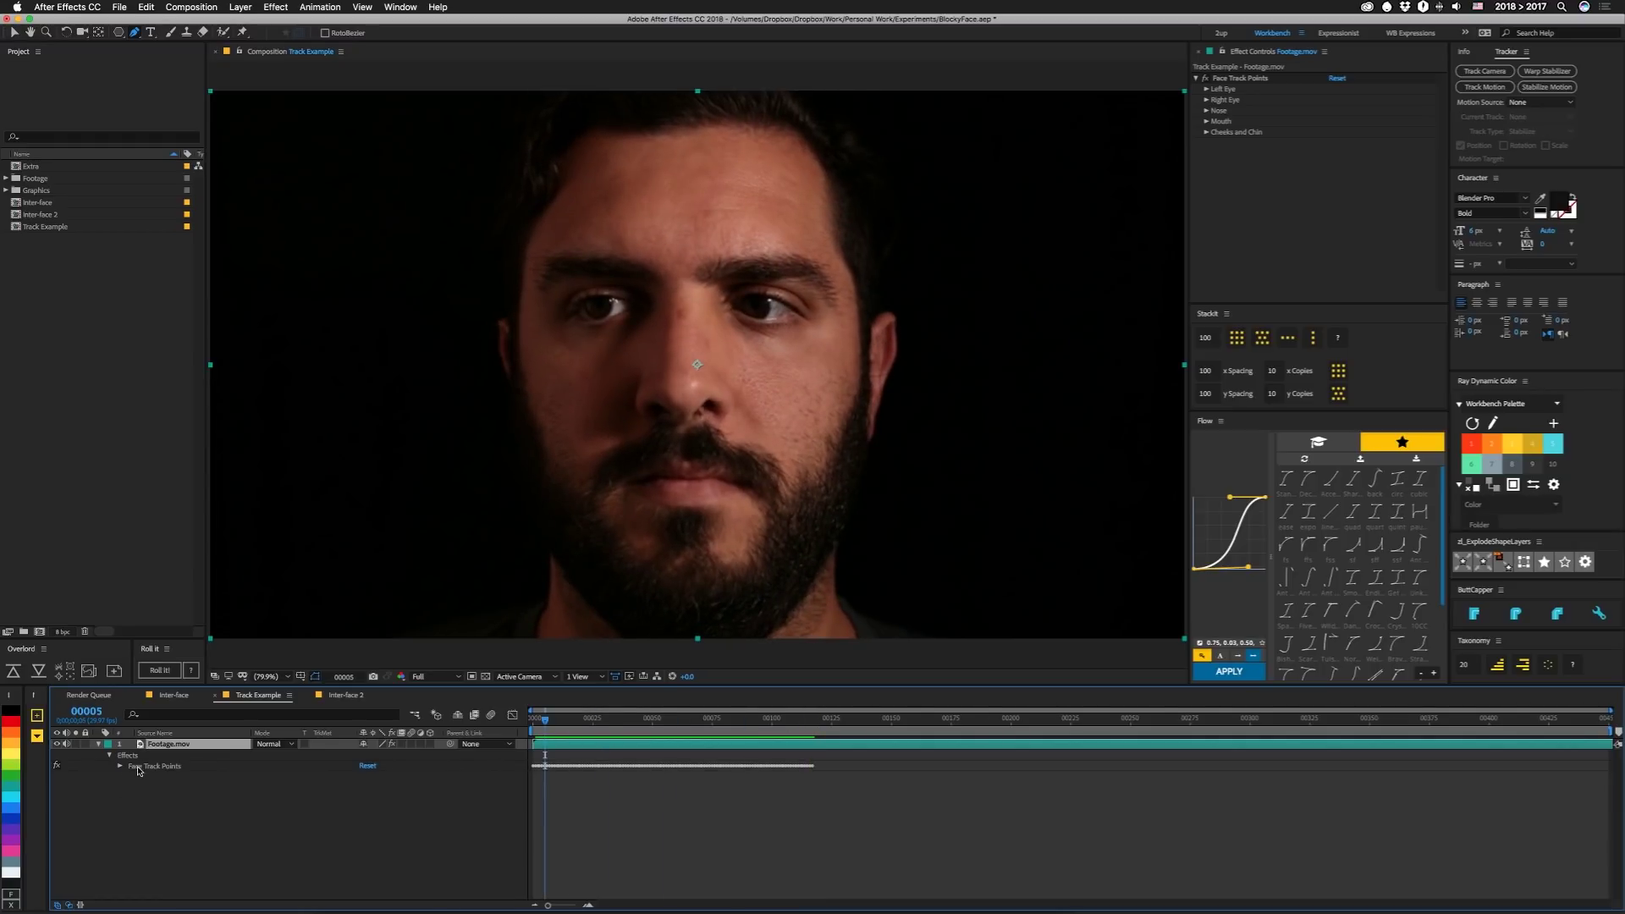
click(1206, 110)
- Create a null and paste the Nose Tip track keyframes into its Position, aligned to the track
key(super+alt+shift+y)
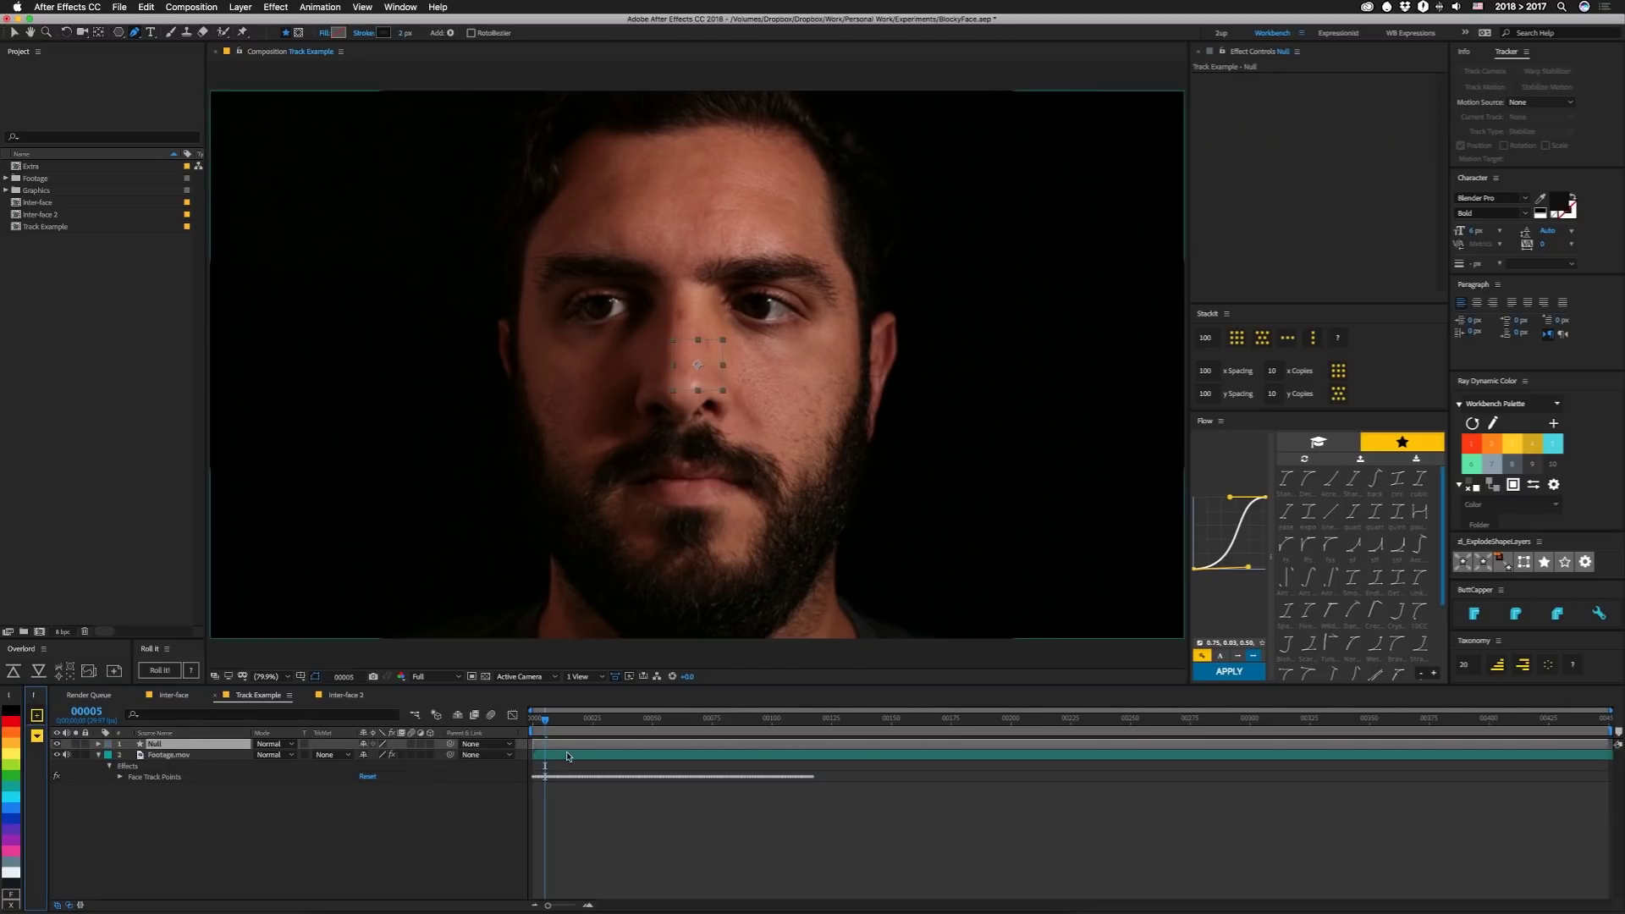
click(587, 748)
click(123, 754)
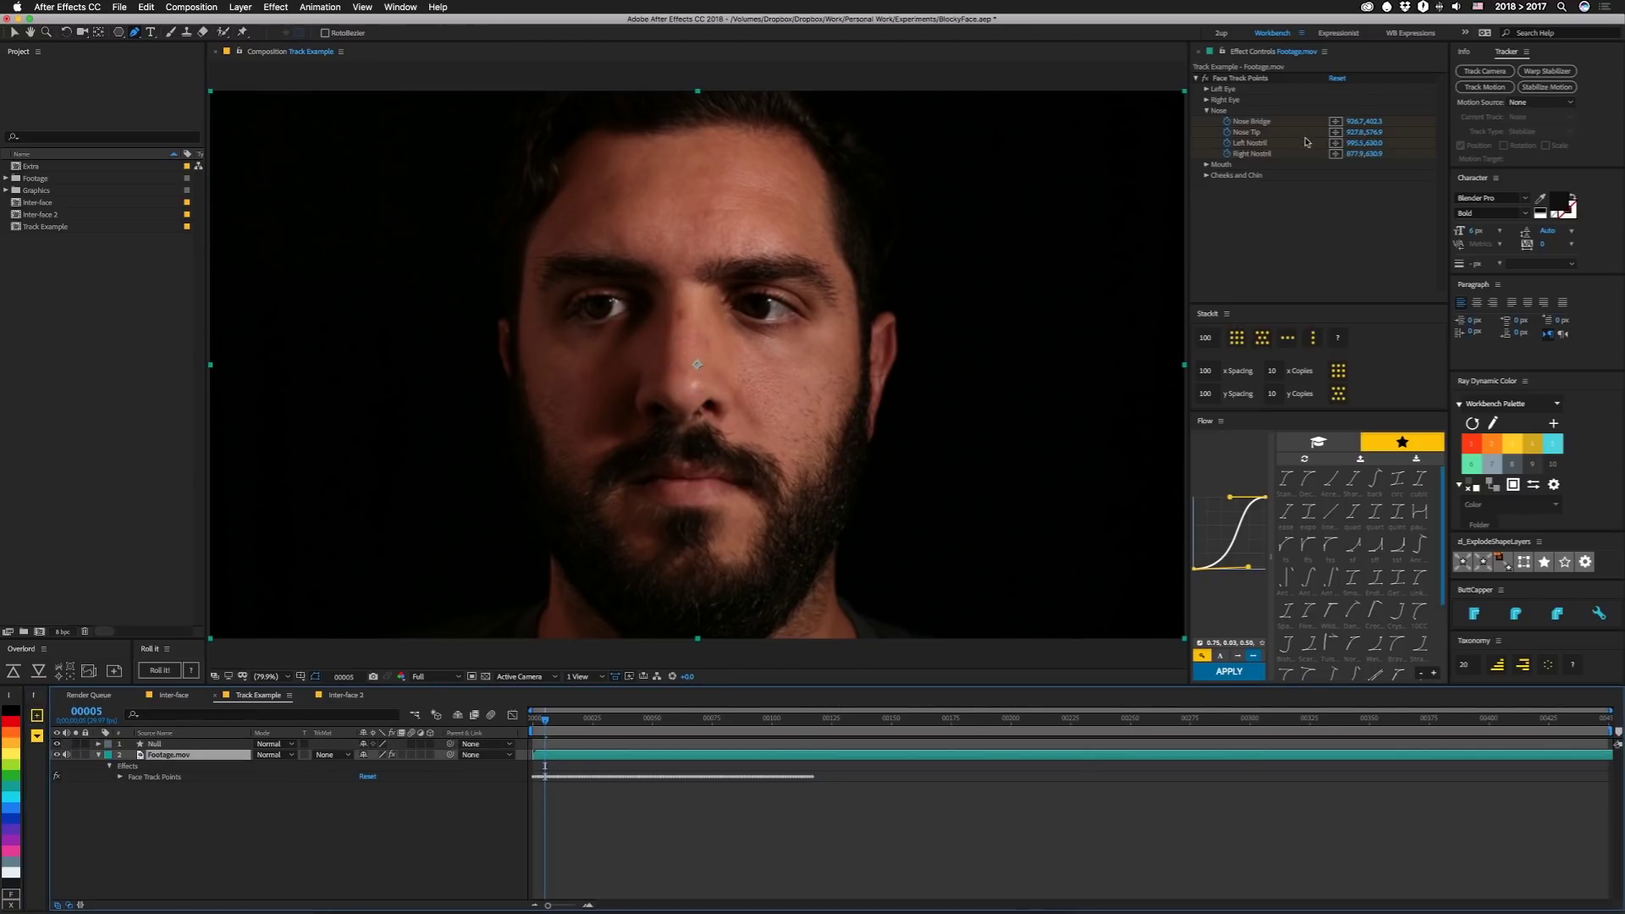
click(1247, 134)
click(185, 832)
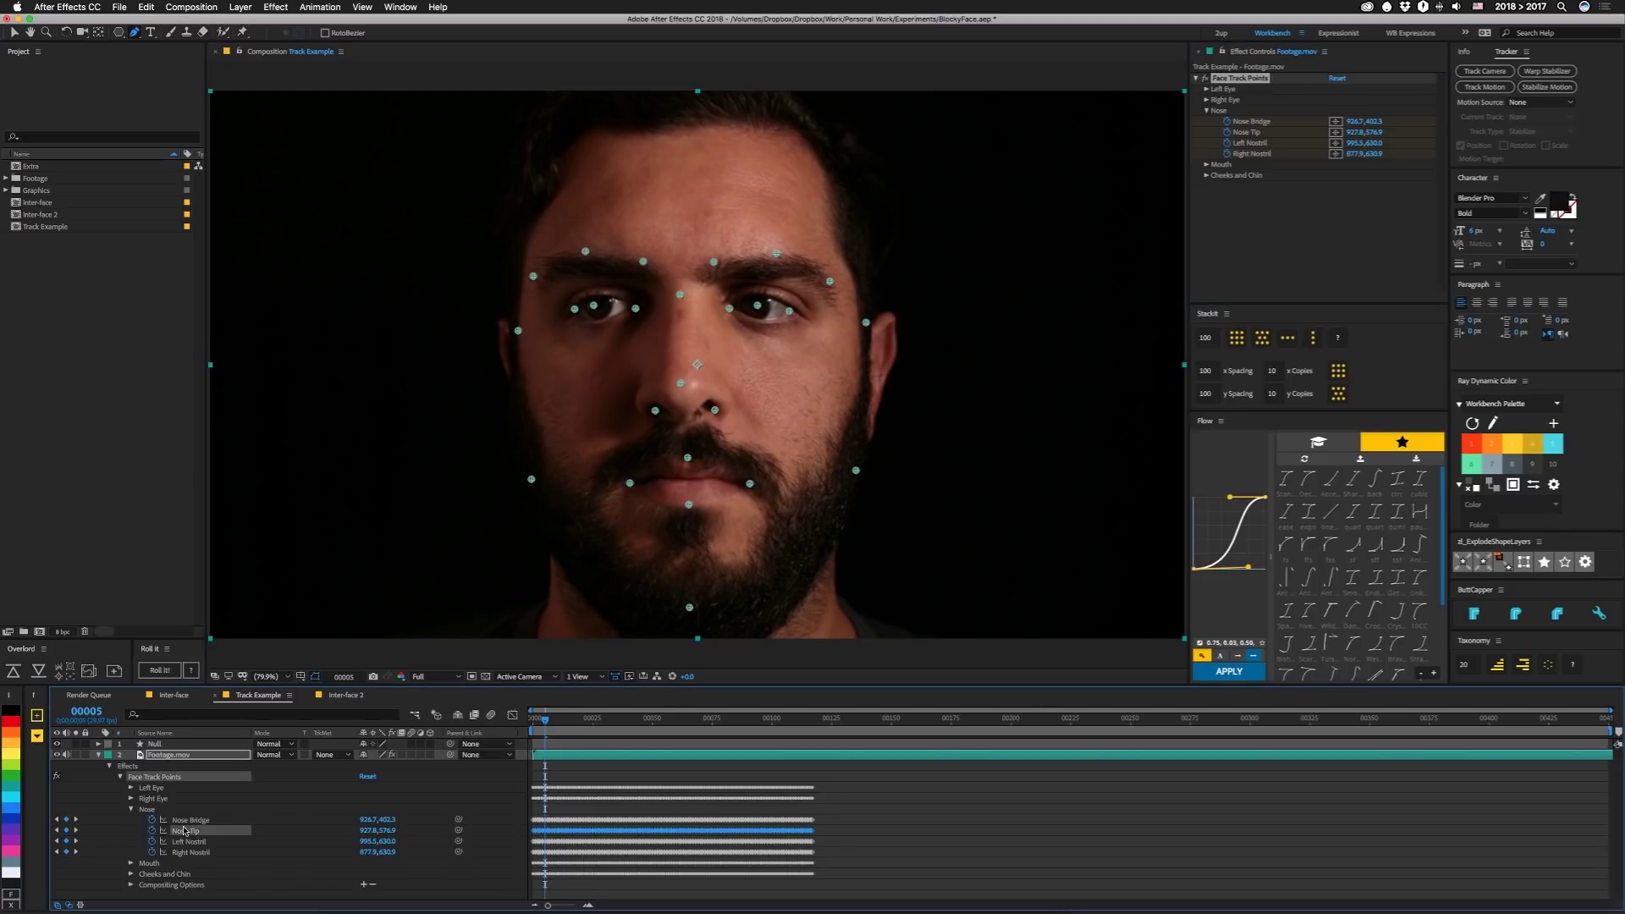
click(157, 744)
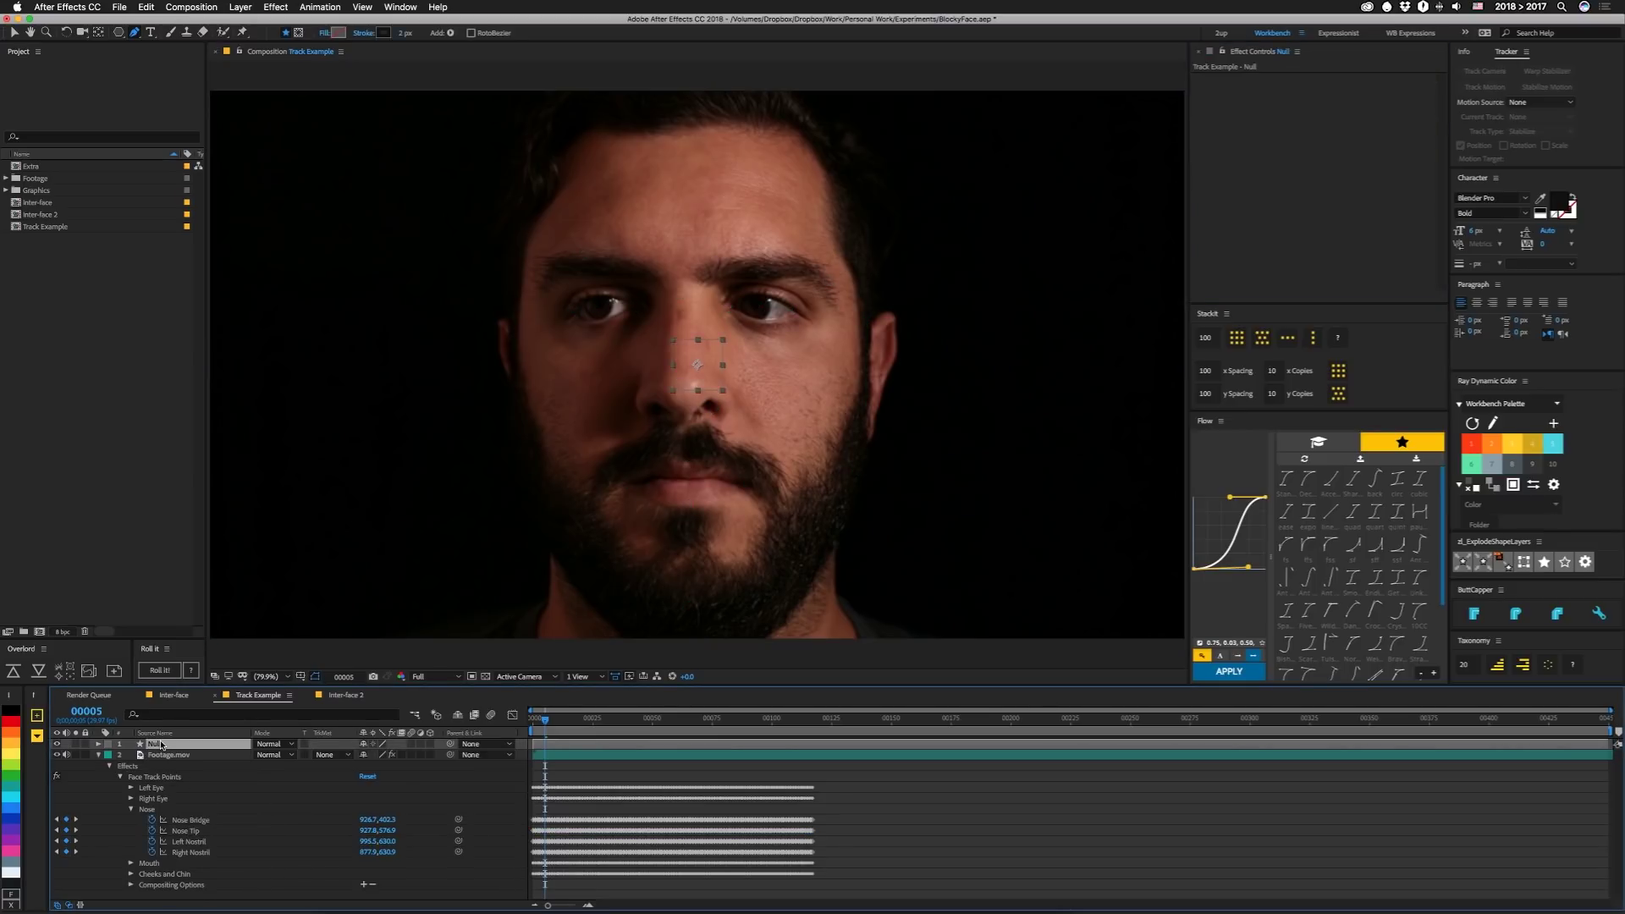
key(p)
key(ctrl+v)
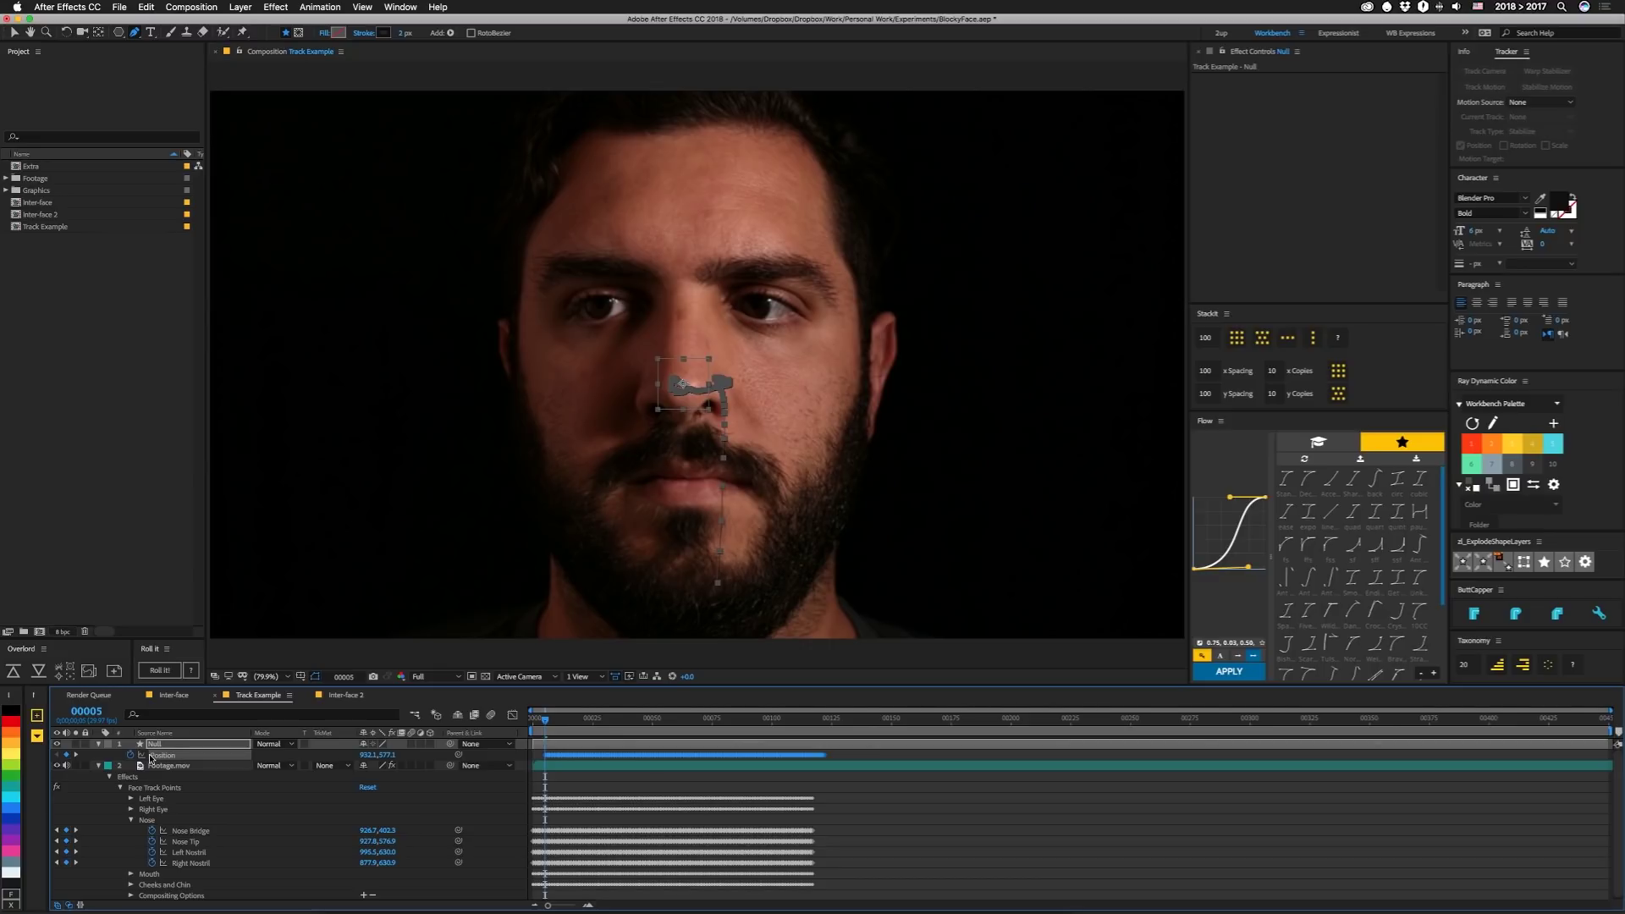
drag(545, 755, 535, 755)
- Preview the null following the nose, then close the Track Example composition
key(semicolon)
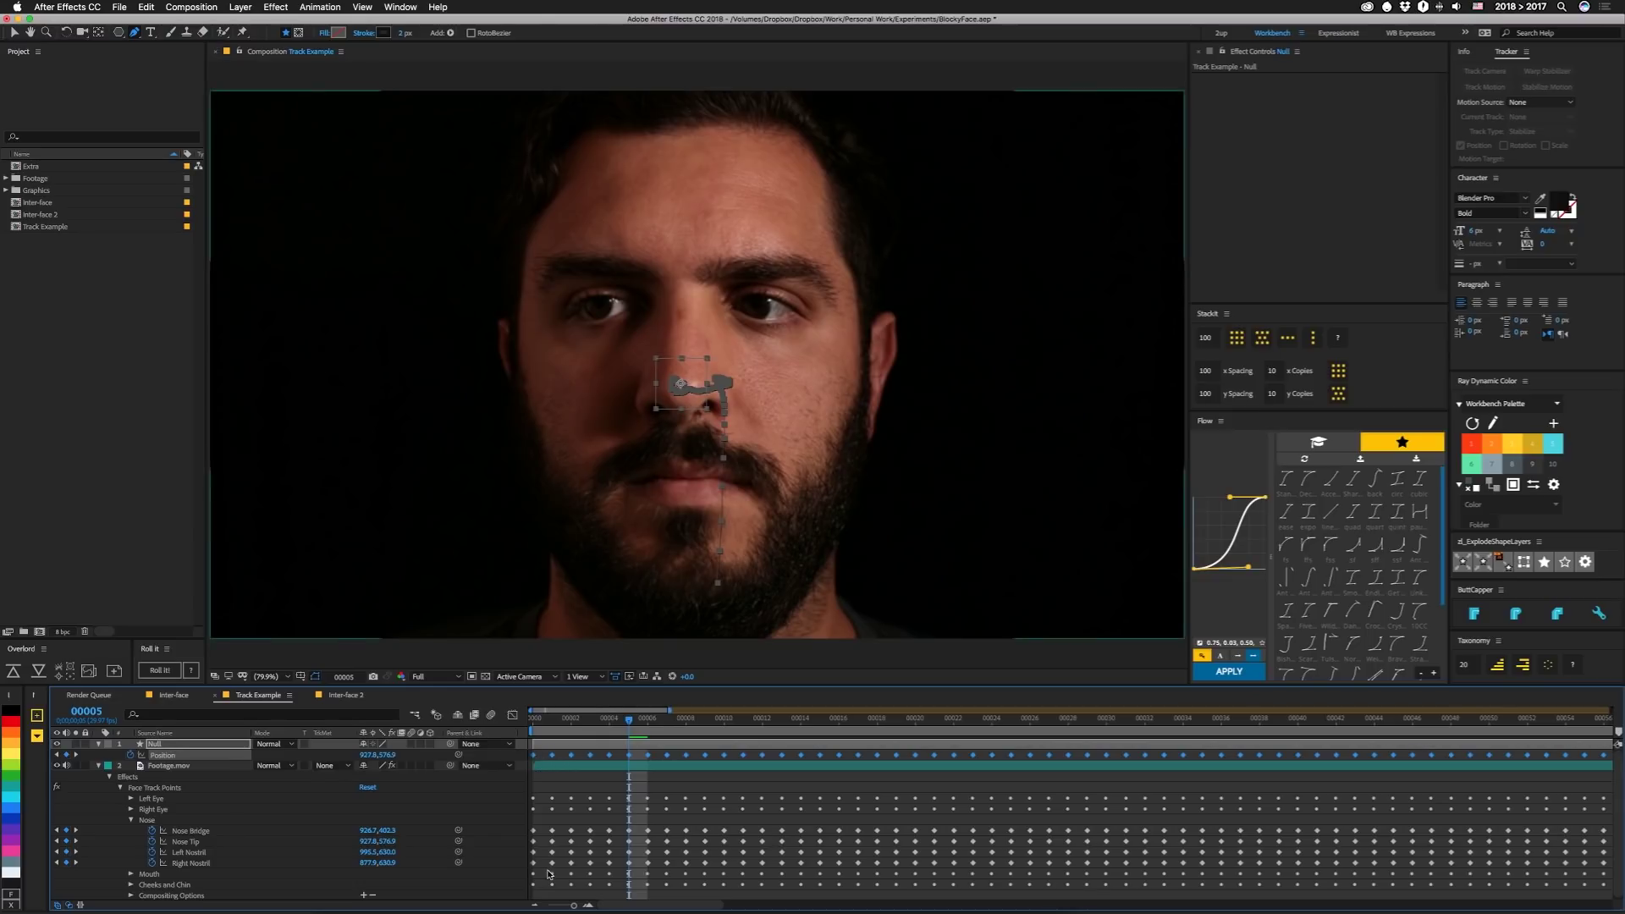
key(space)
key(space)
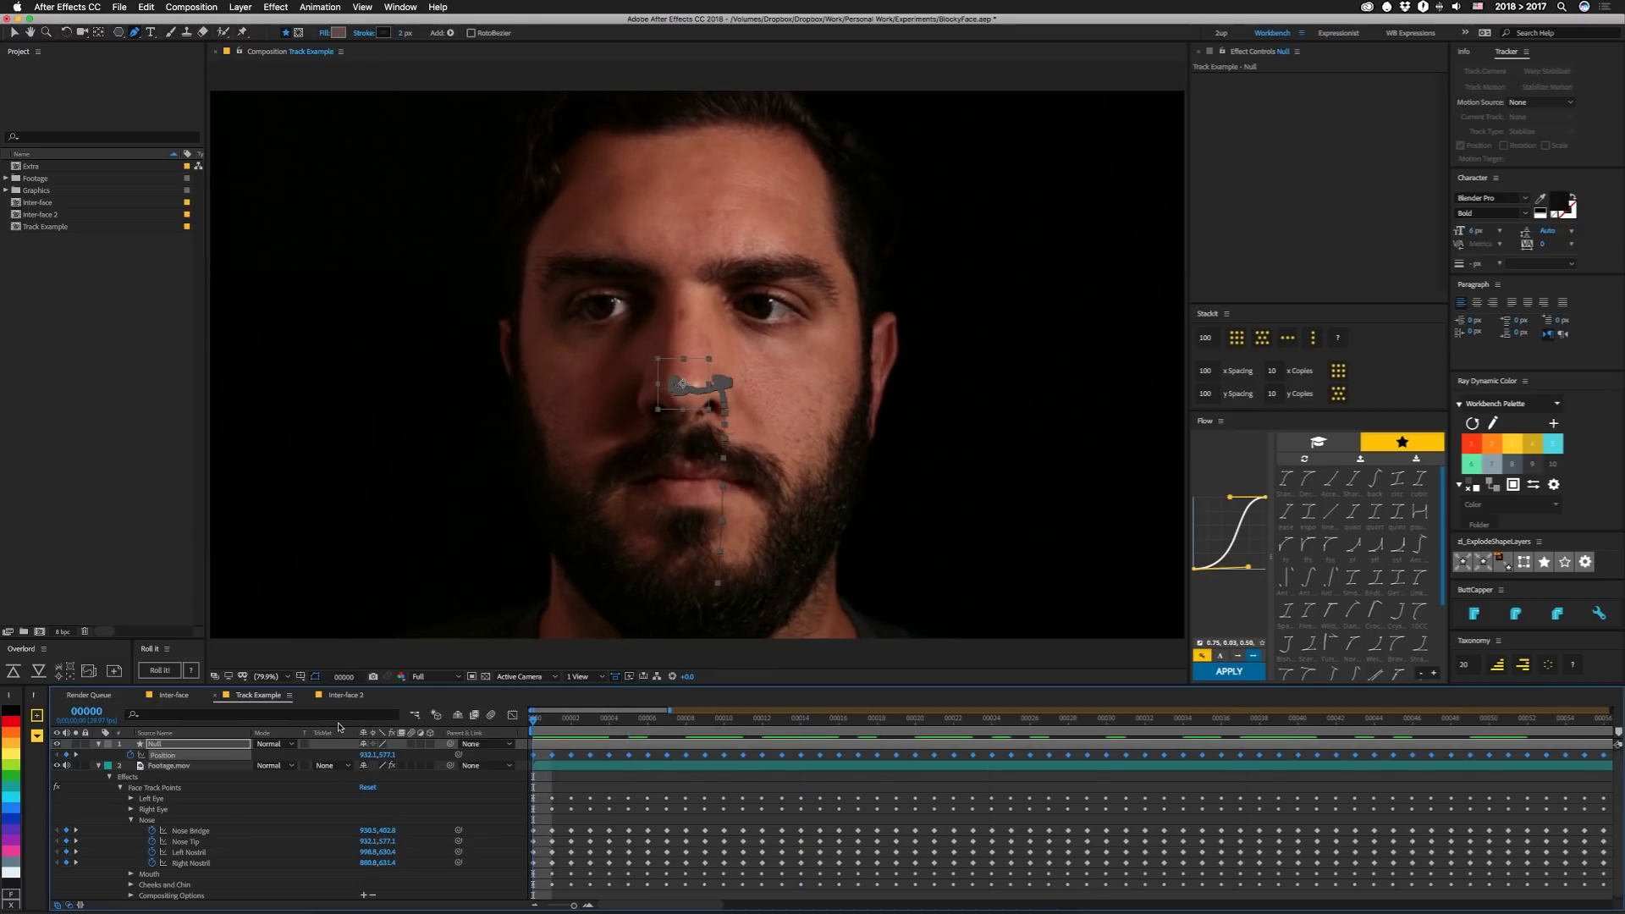
key(super+w)
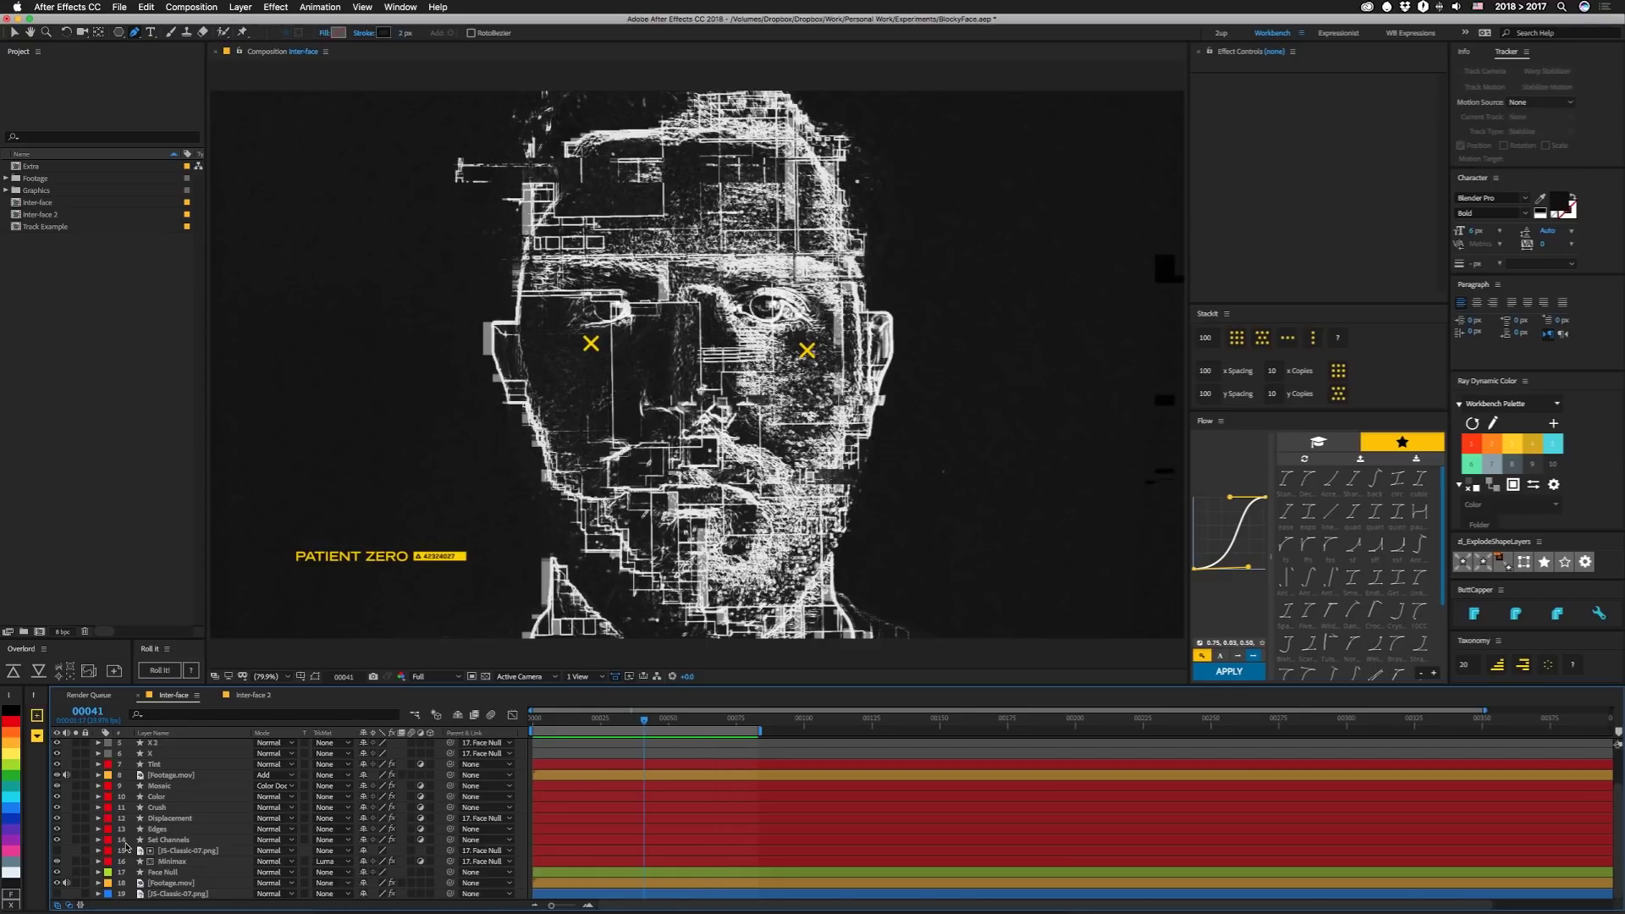
- Hide the Illuminate, Time, PATIENT ZERO and effect layers to show the plain footage
scroll(125, 845, up, 2)
drag(56, 744, 58, 775)
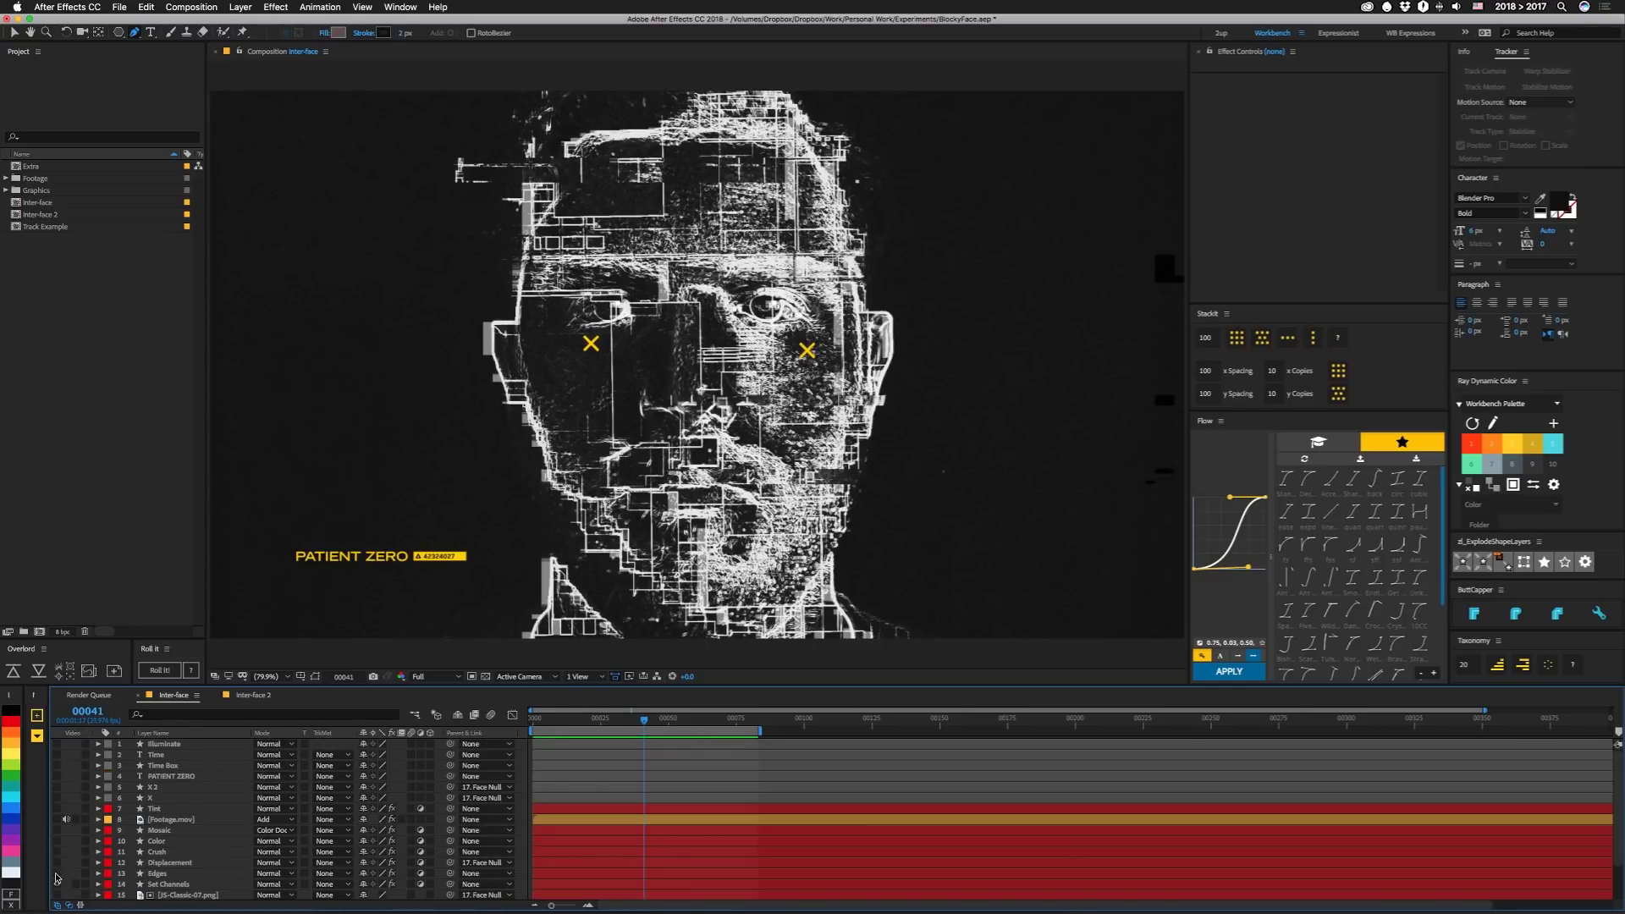
drag(57, 877, 45, 882)
click(173, 883)
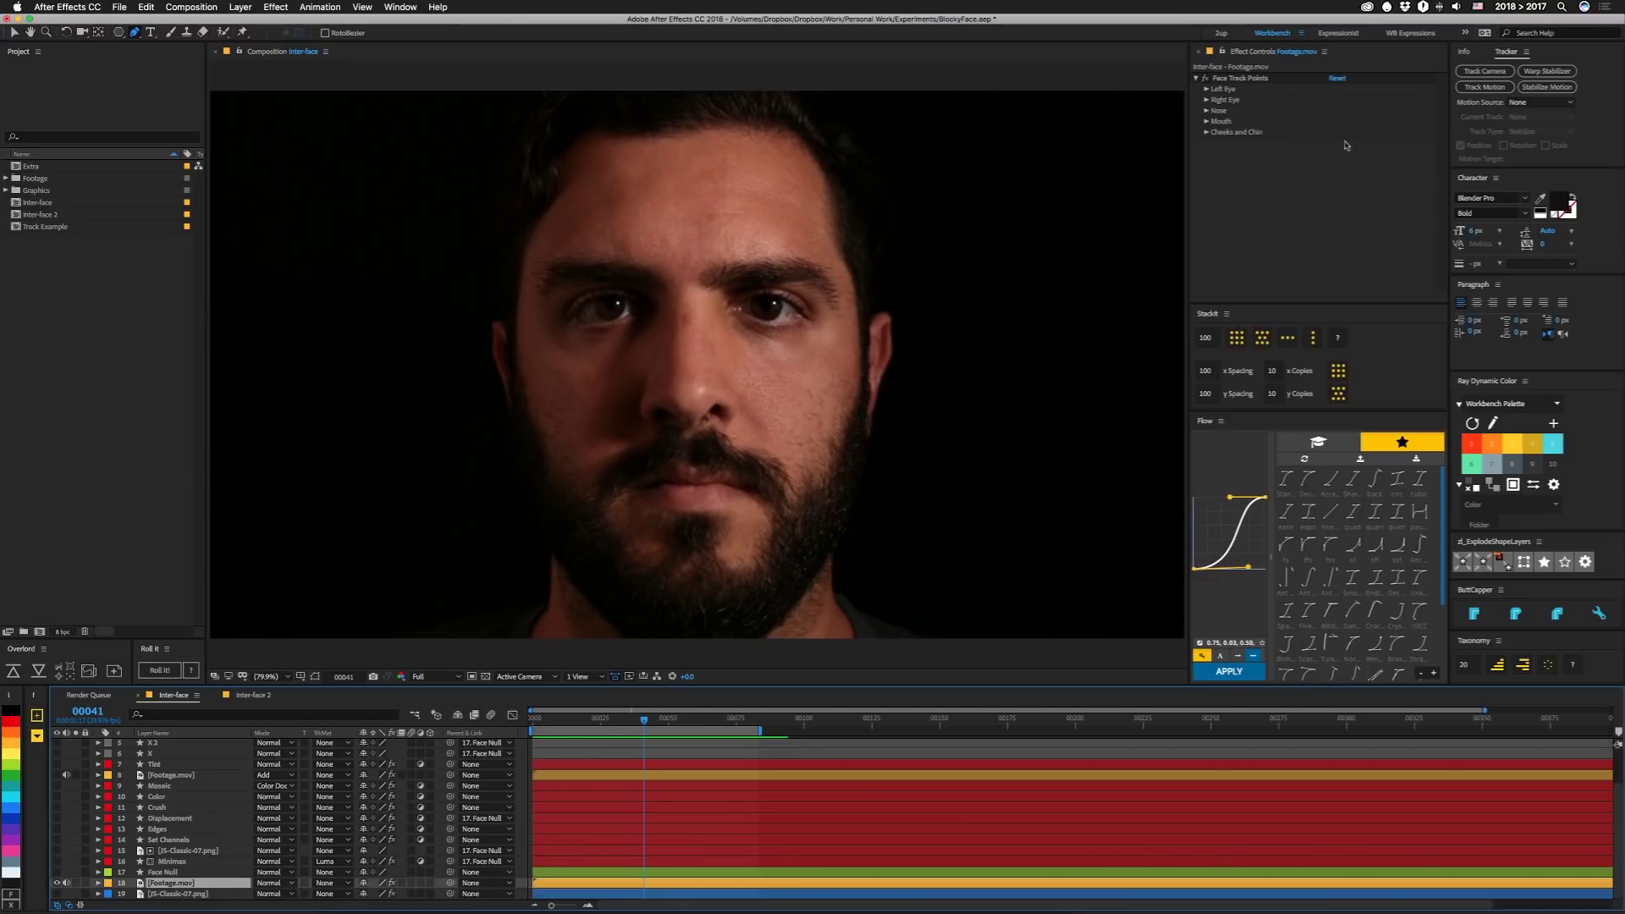
- Make Face Null visible and show its motion path over the face at frame 9
click(57, 872)
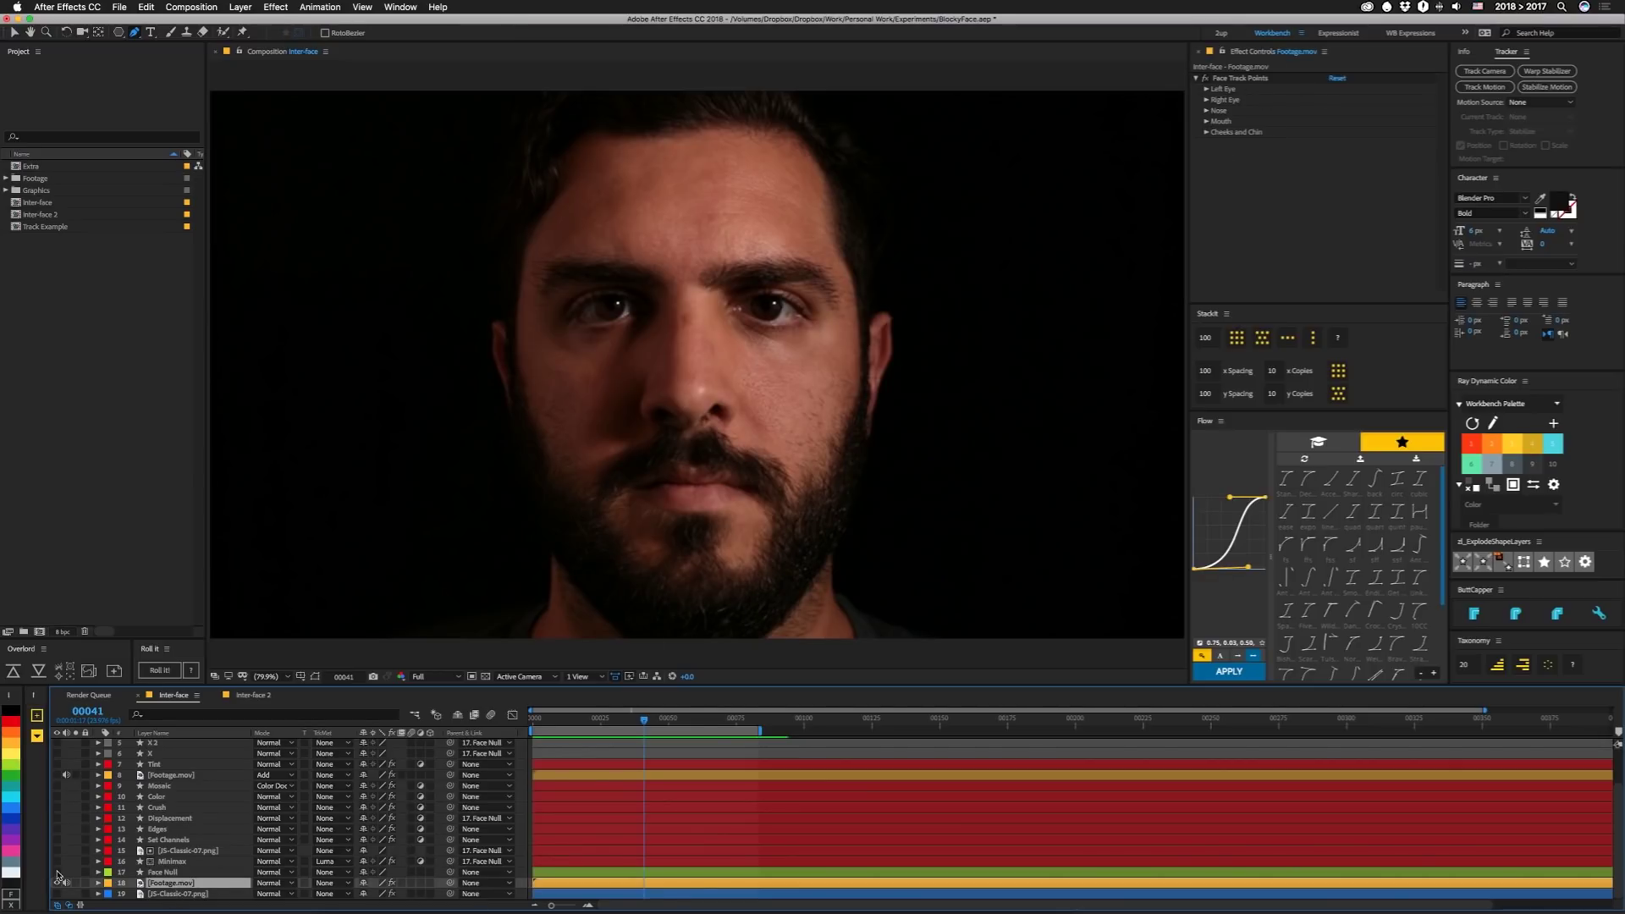
click(160, 872)
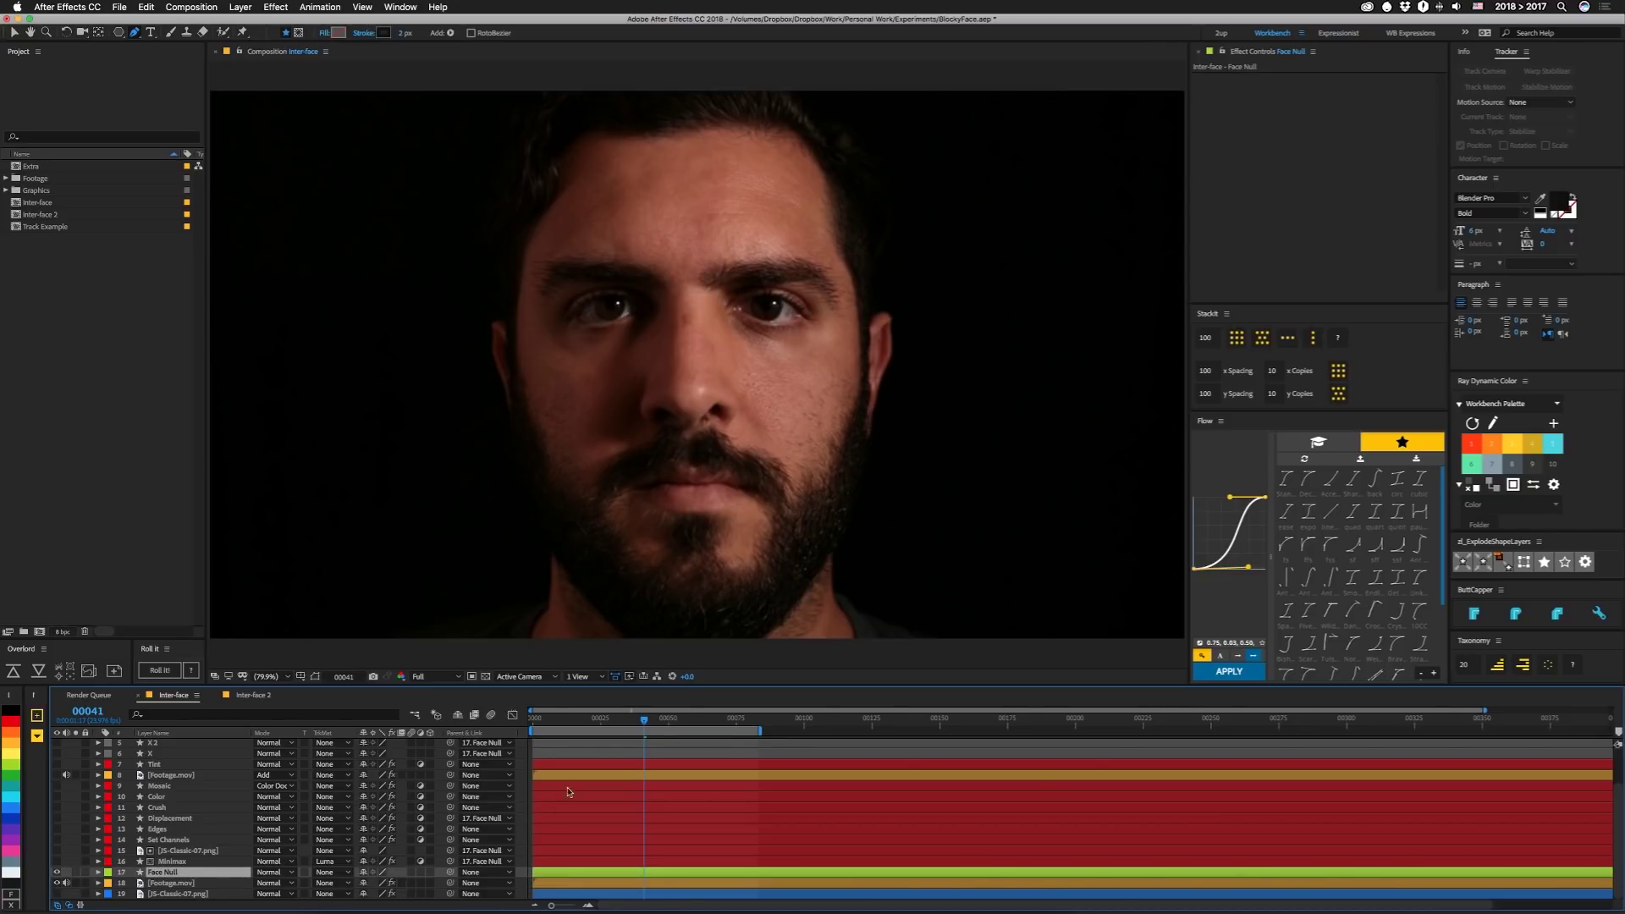
drag(599, 721, 557, 721)
click(314, 676)
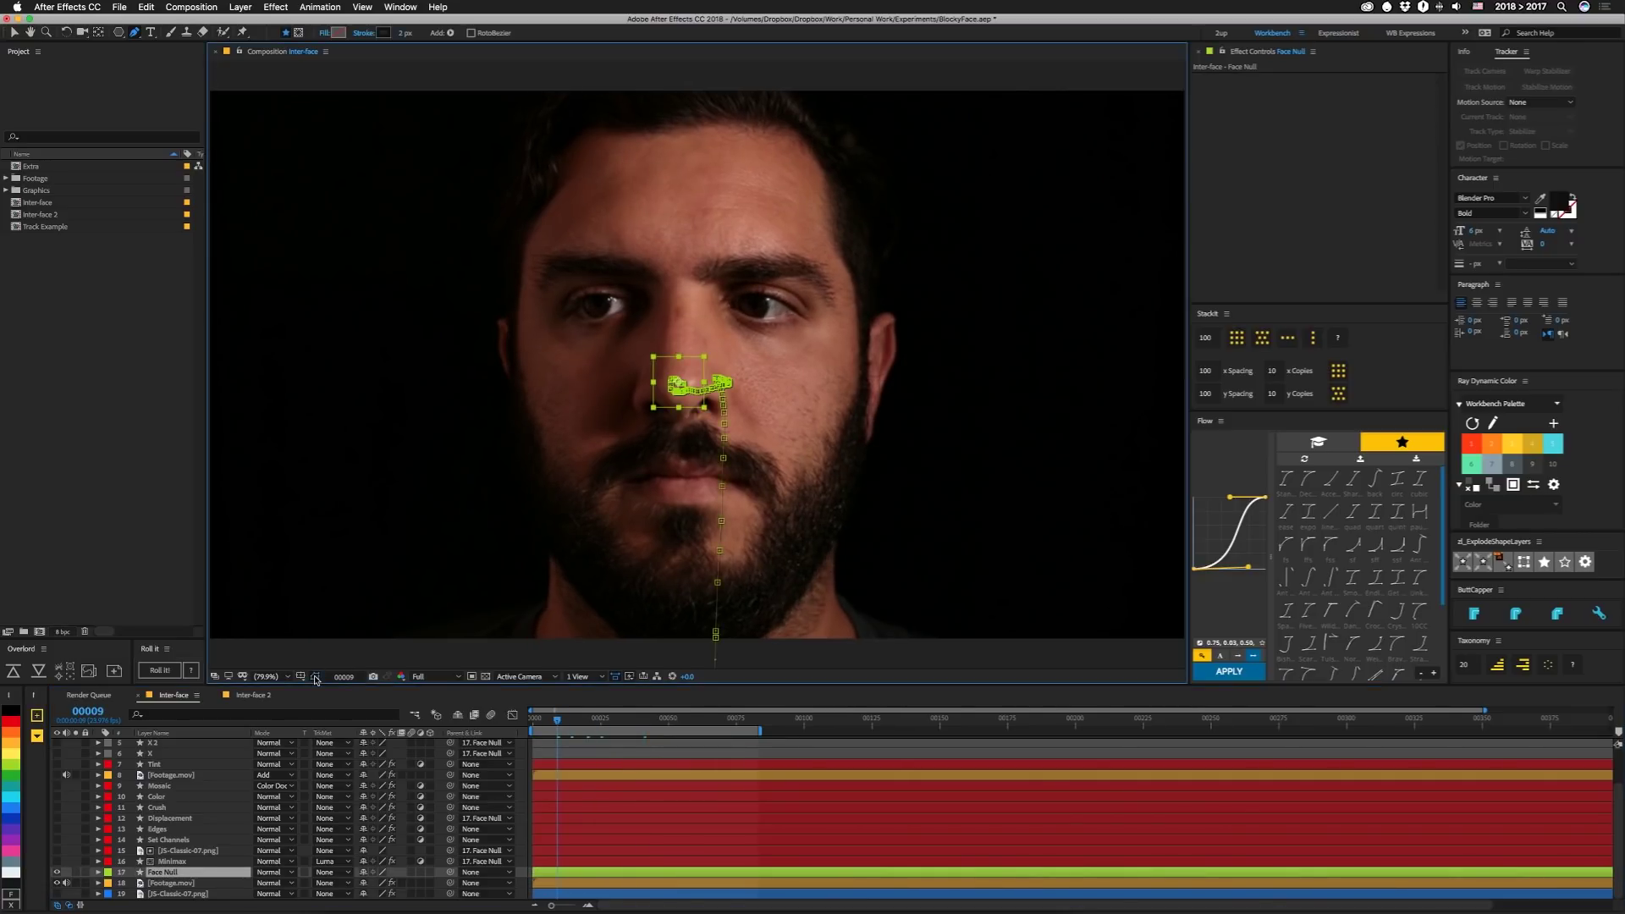
key(v)
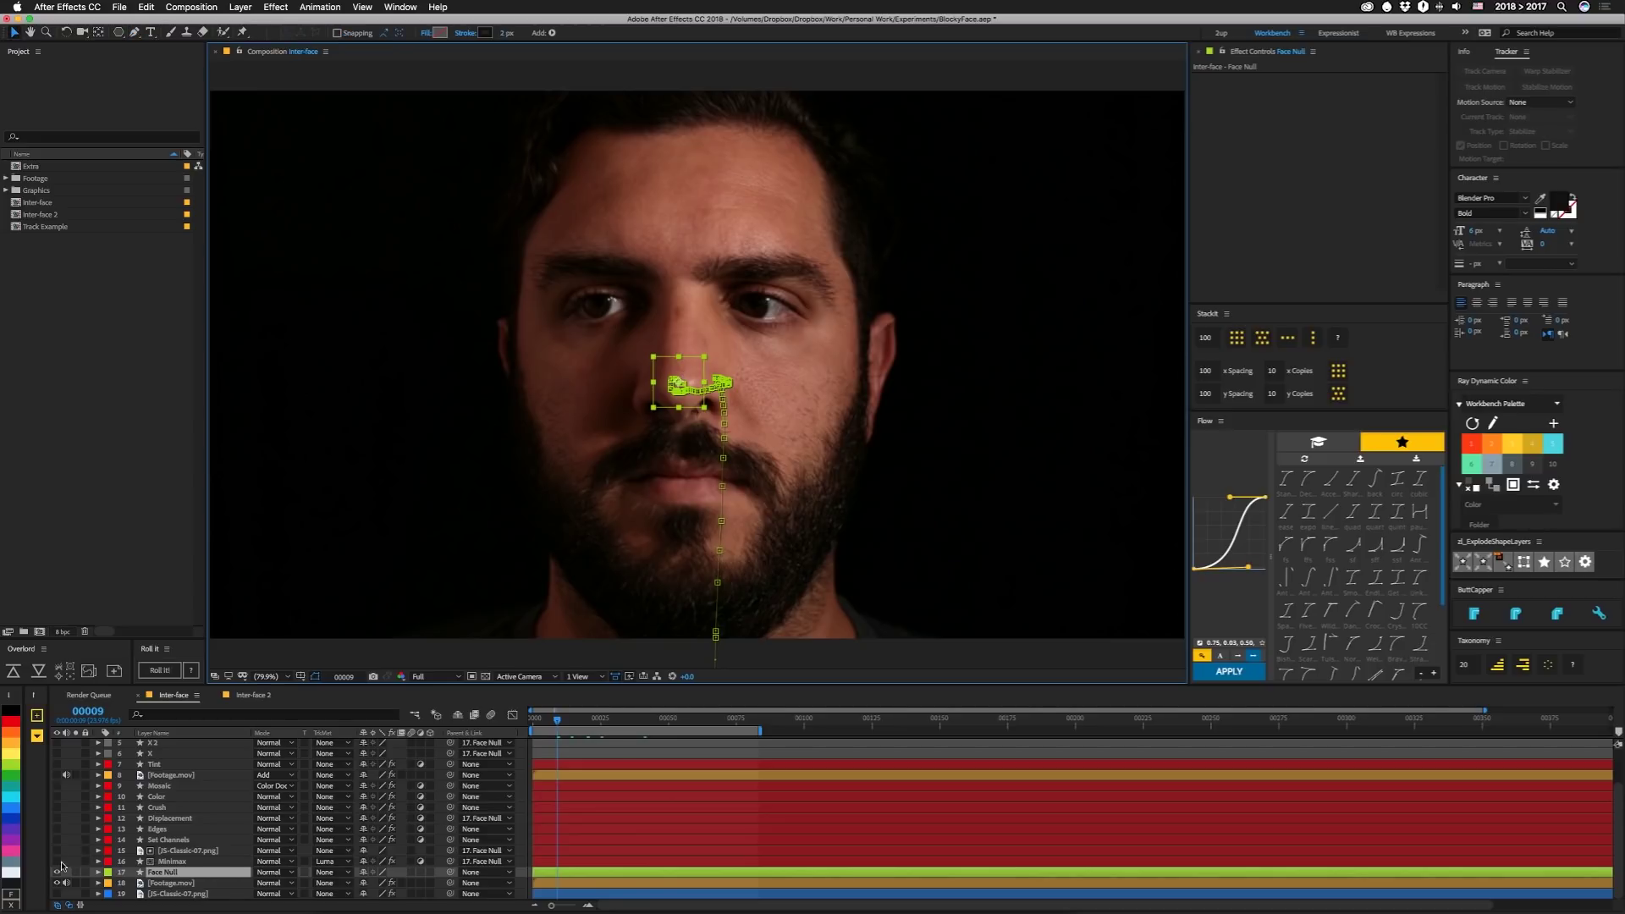
- Turn on the Minimax layer, briefly preview the JS-Classic-07.png block texture, and select Minimax
click(57, 861)
click(167, 860)
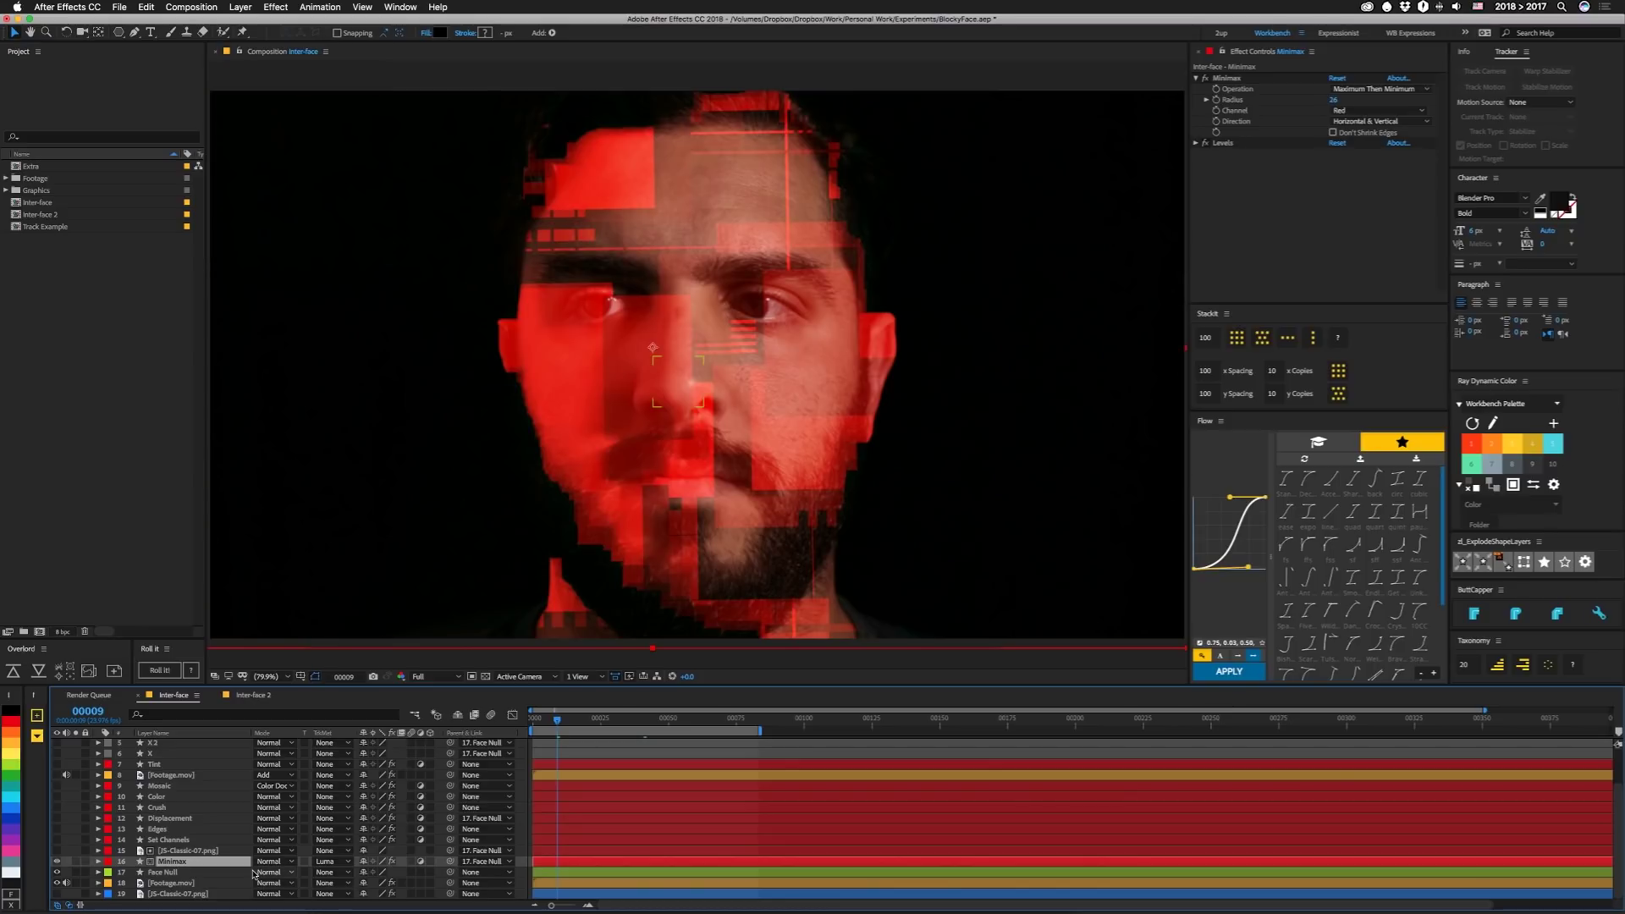
click(58, 850)
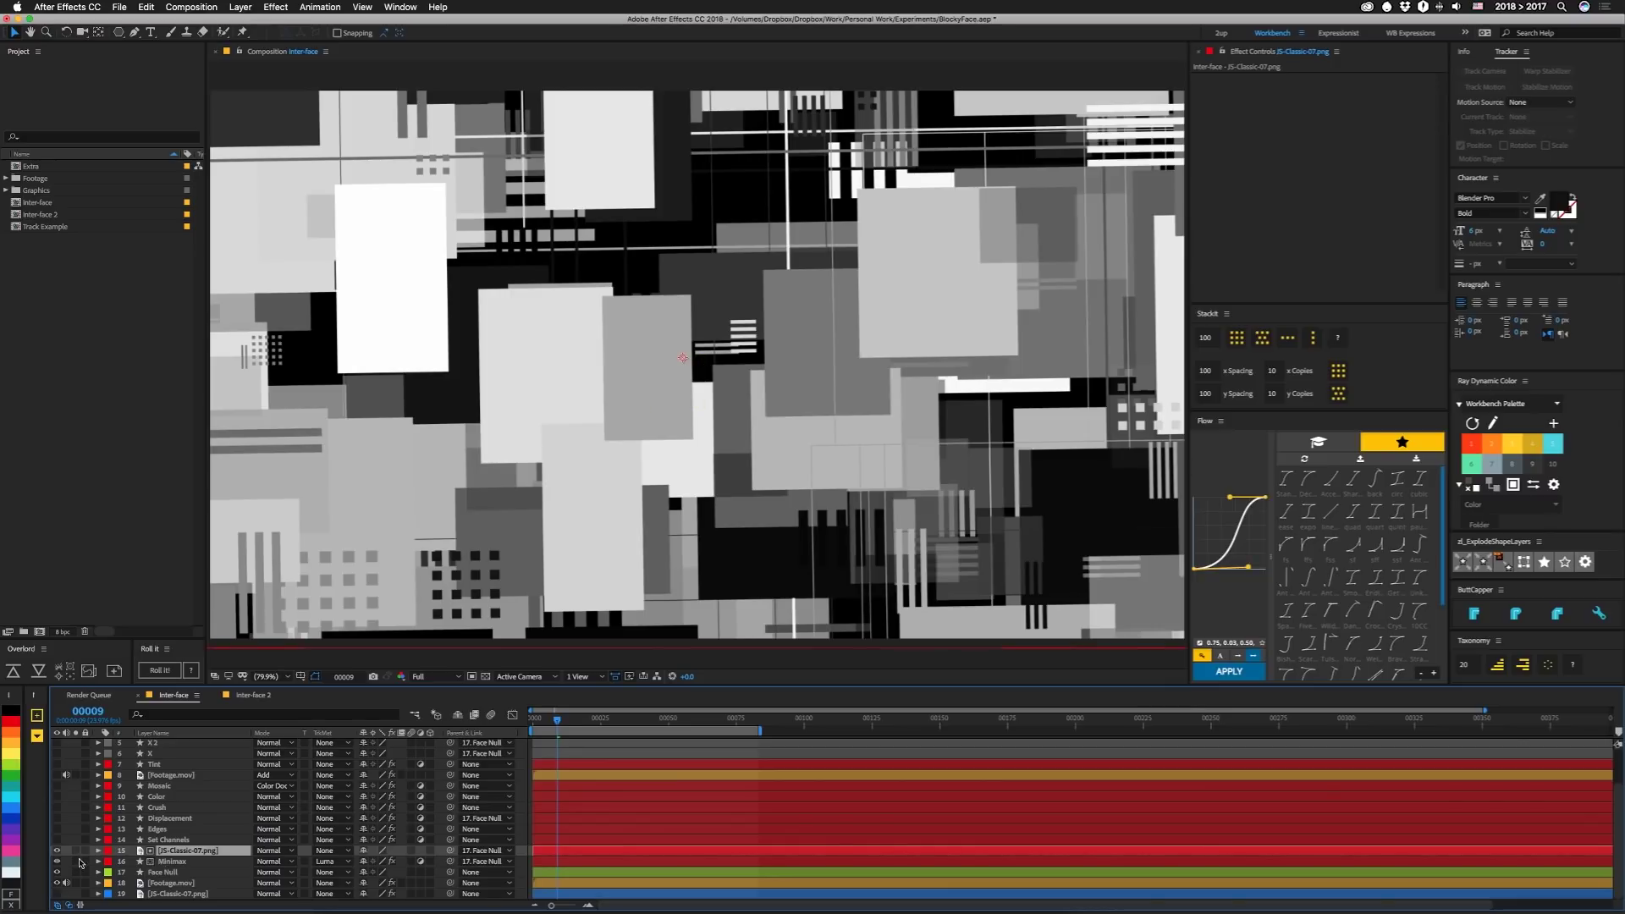
click(57, 850)
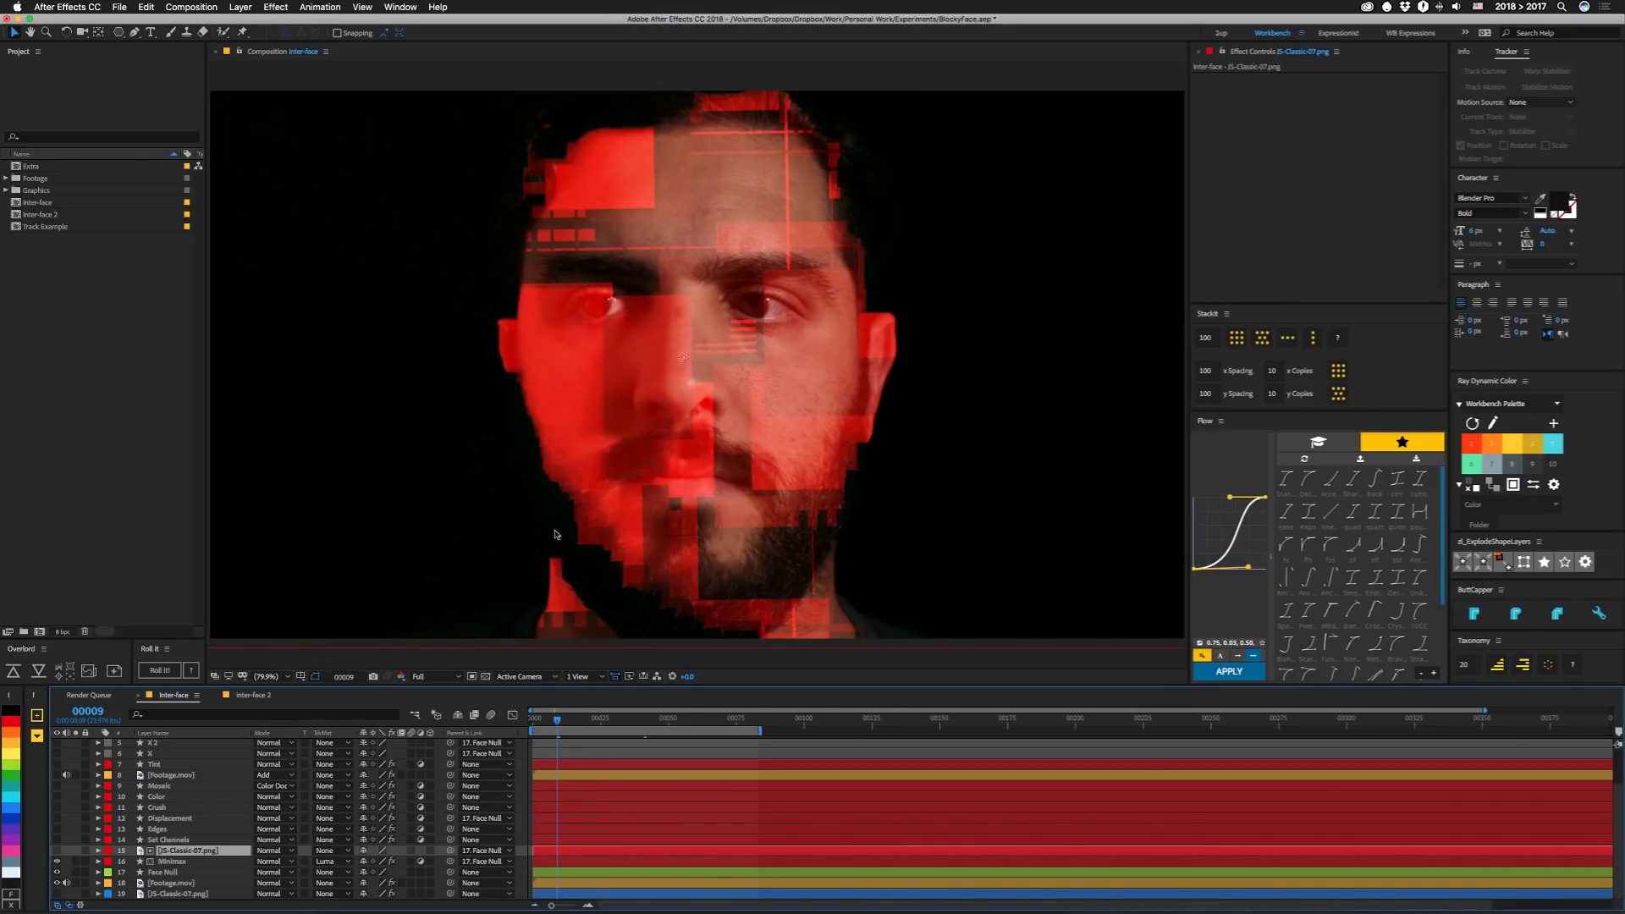
click(176, 861)
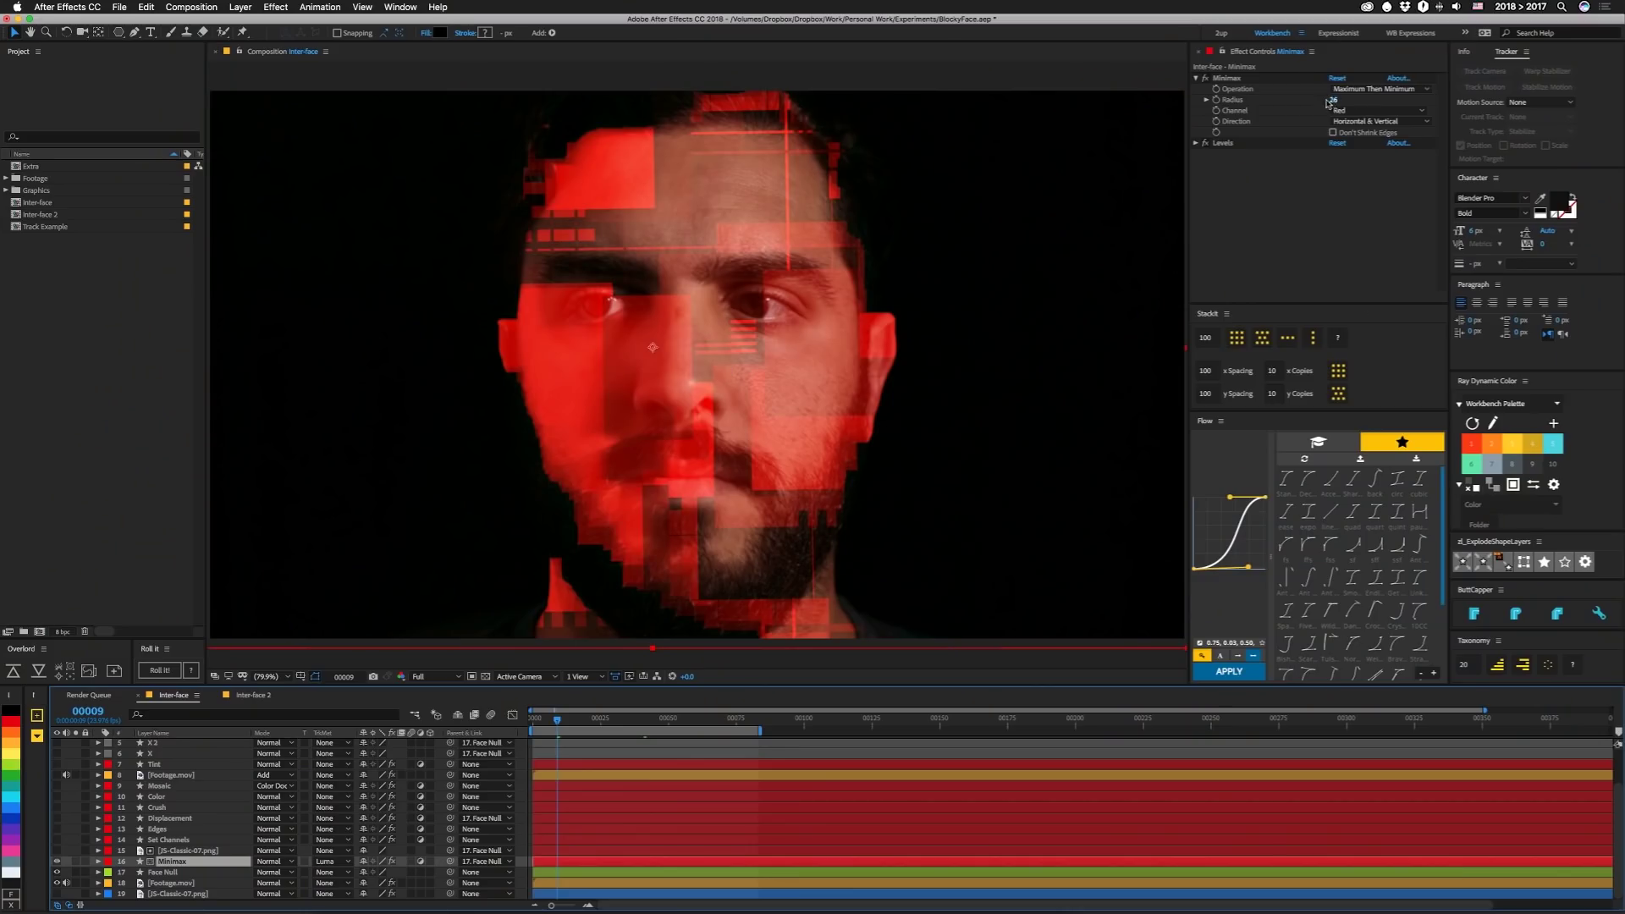
- Try Minimax's Maximum operation, view Levels on the Red channel, and restore the red block overlay
click(1367, 89)
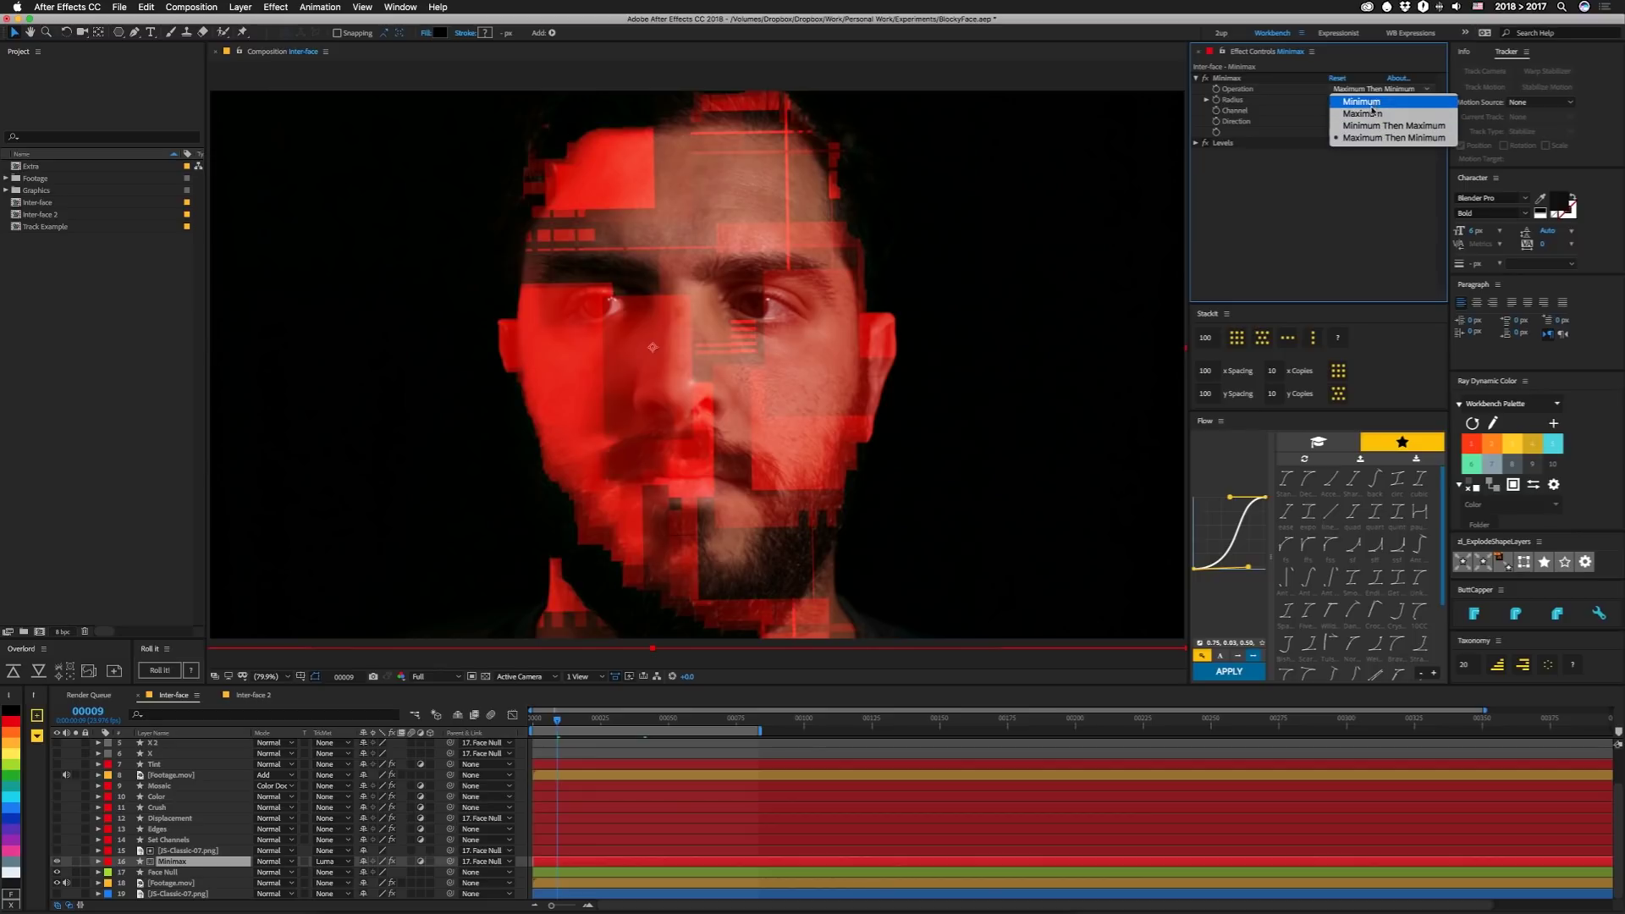
click(1372, 112)
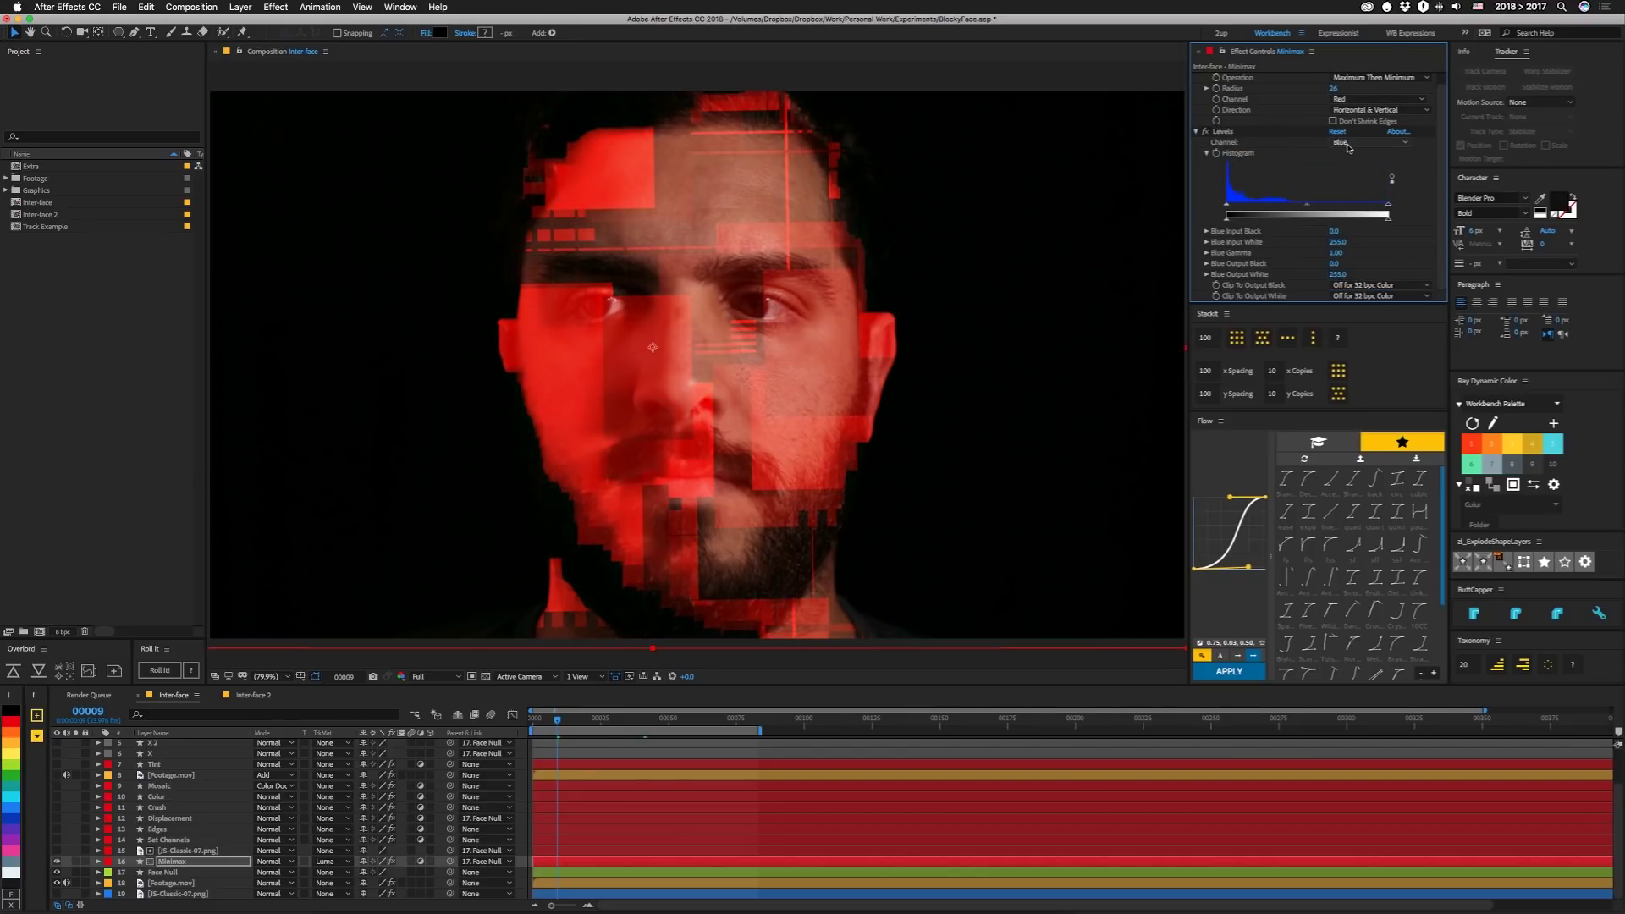
click(1358, 142)
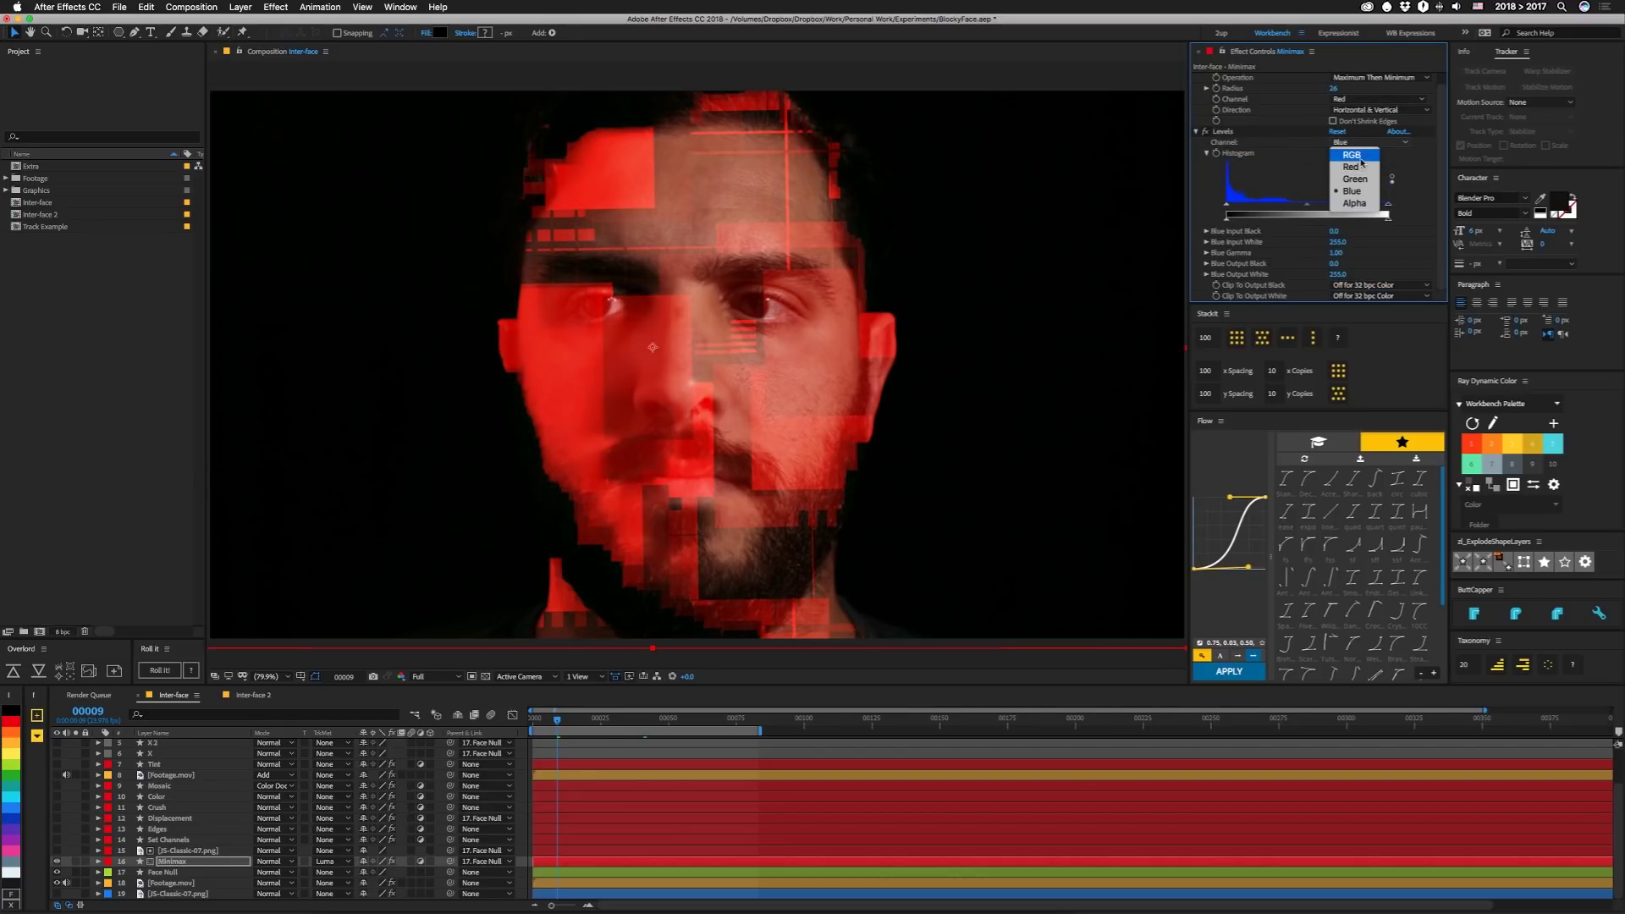
click(1358, 166)
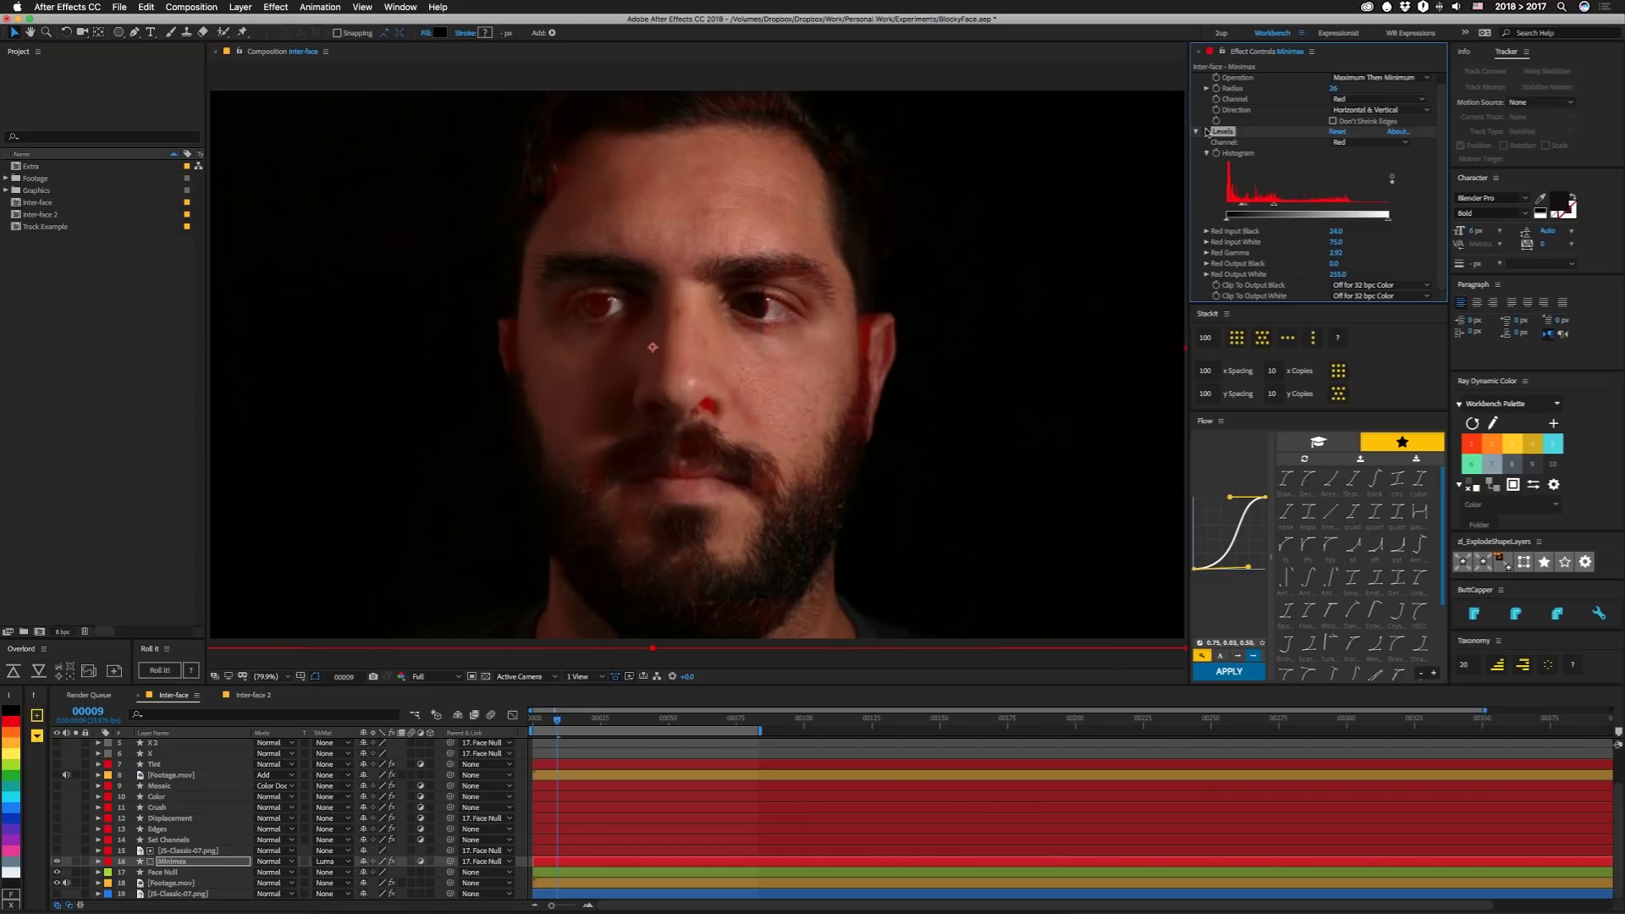
click(1206, 132)
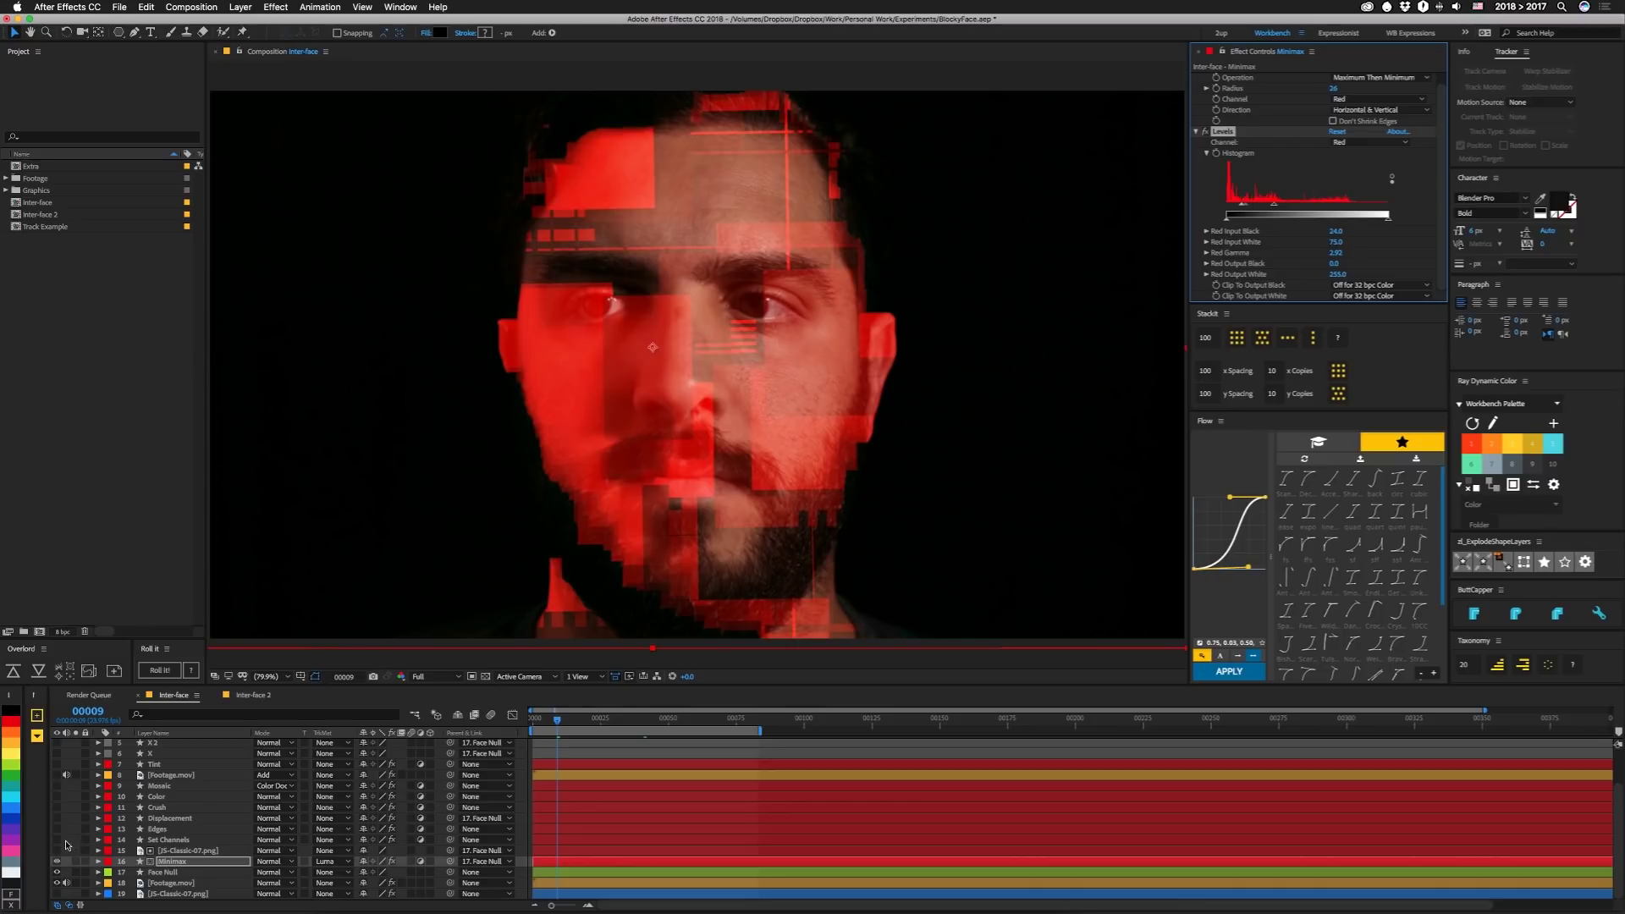
- Turn on the Set Channels layer to deepen the red and reveal its 55% opacity
click(168, 840)
click(57, 840)
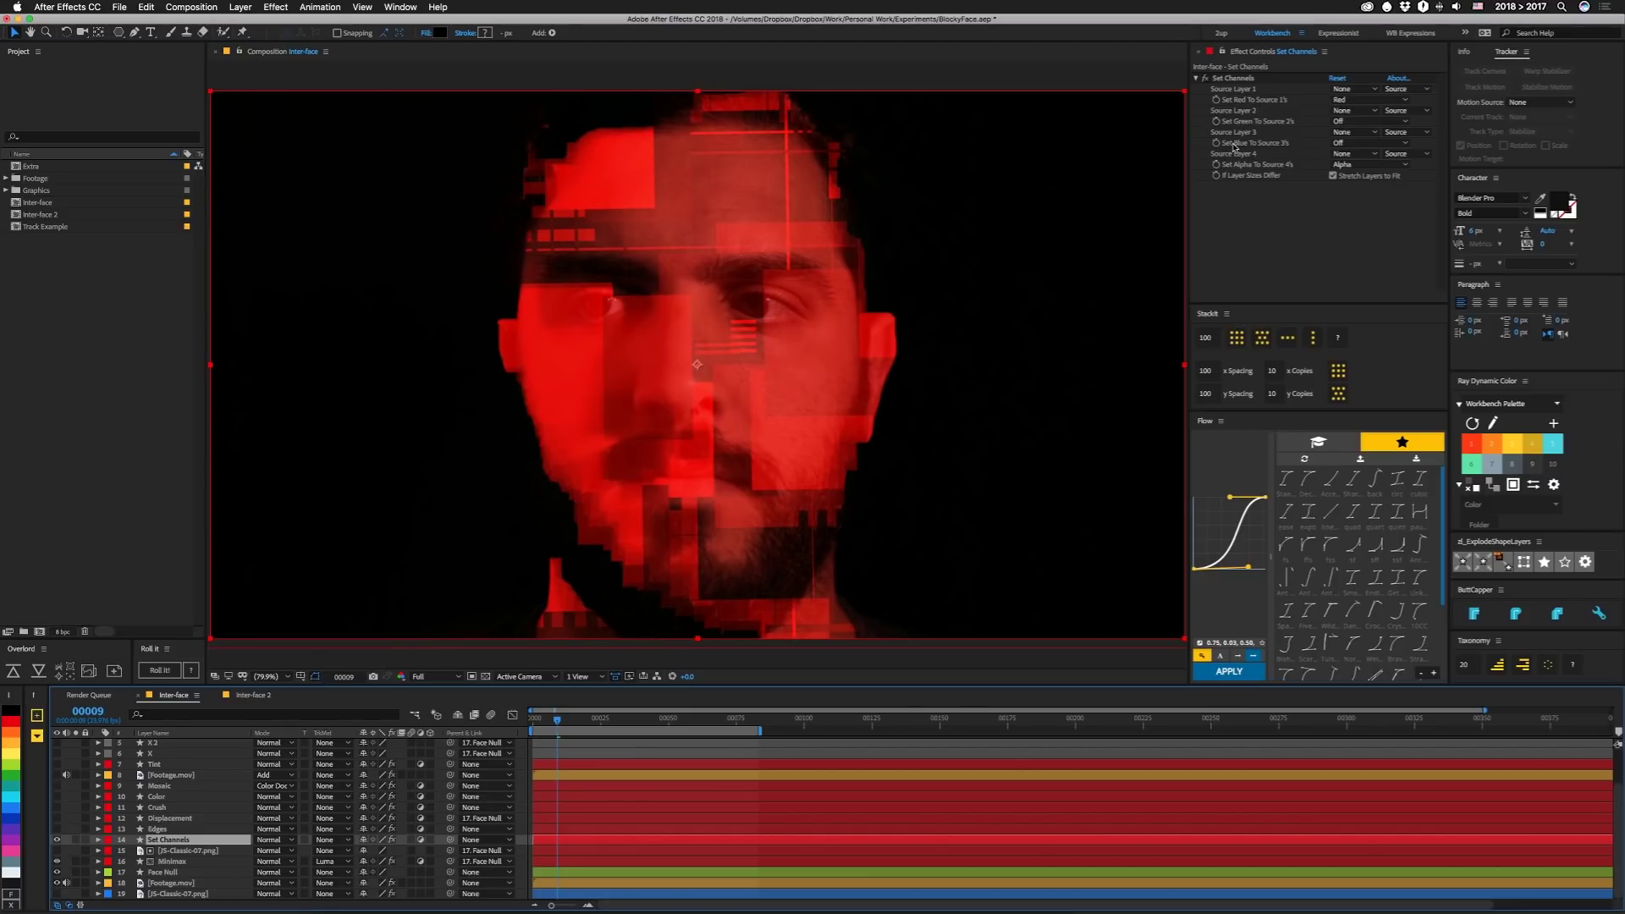
key(t)
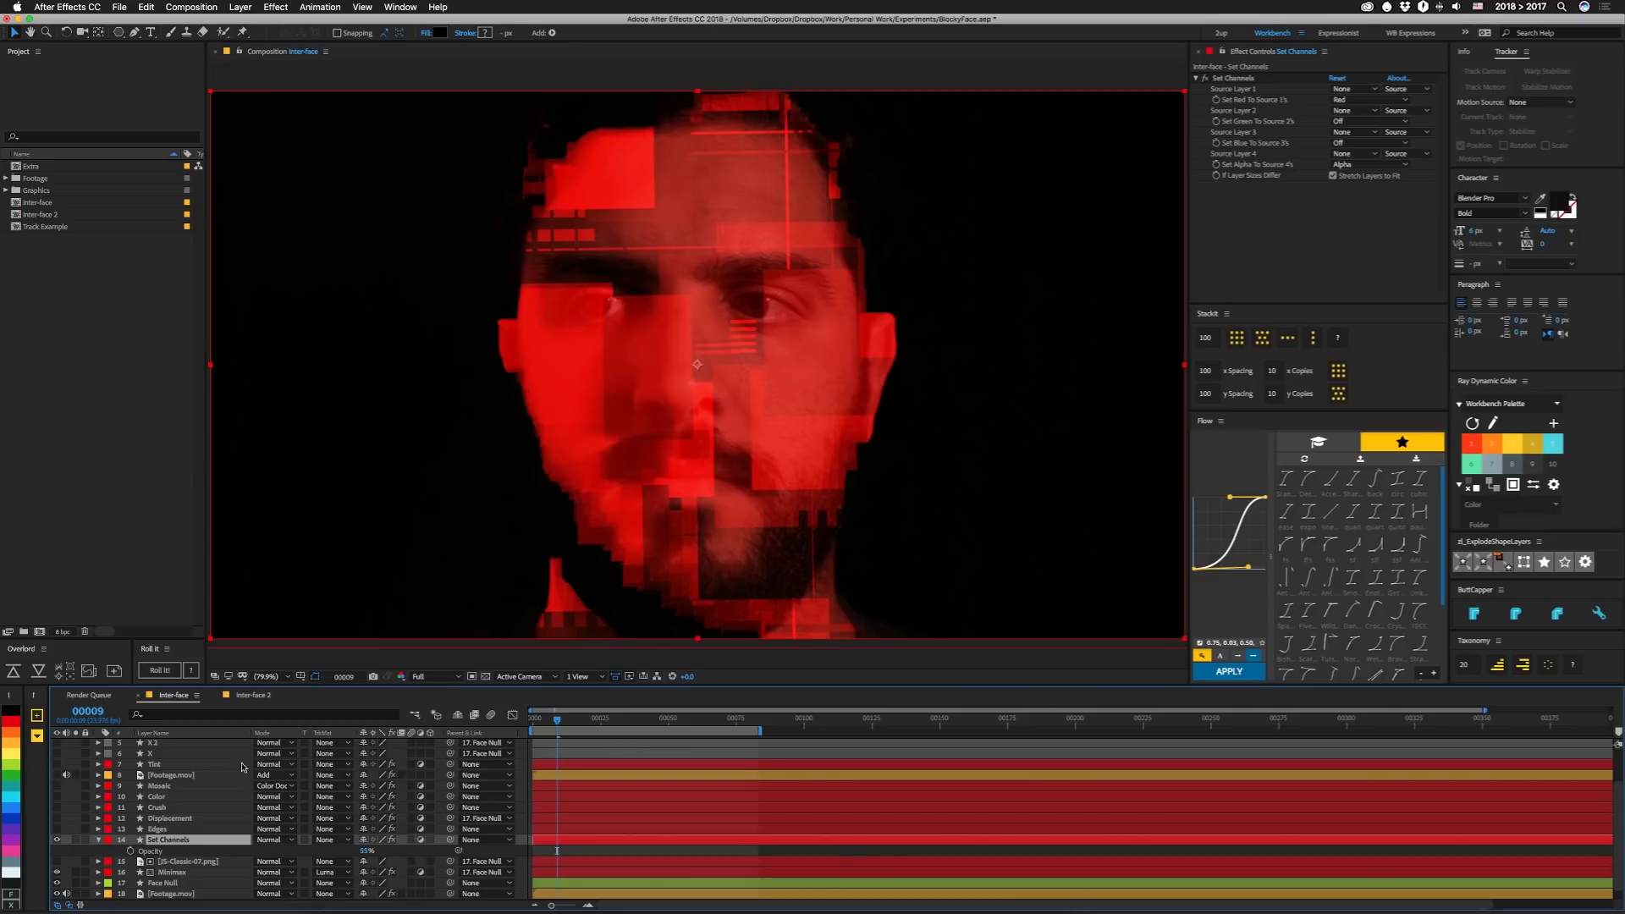
click(57, 829)
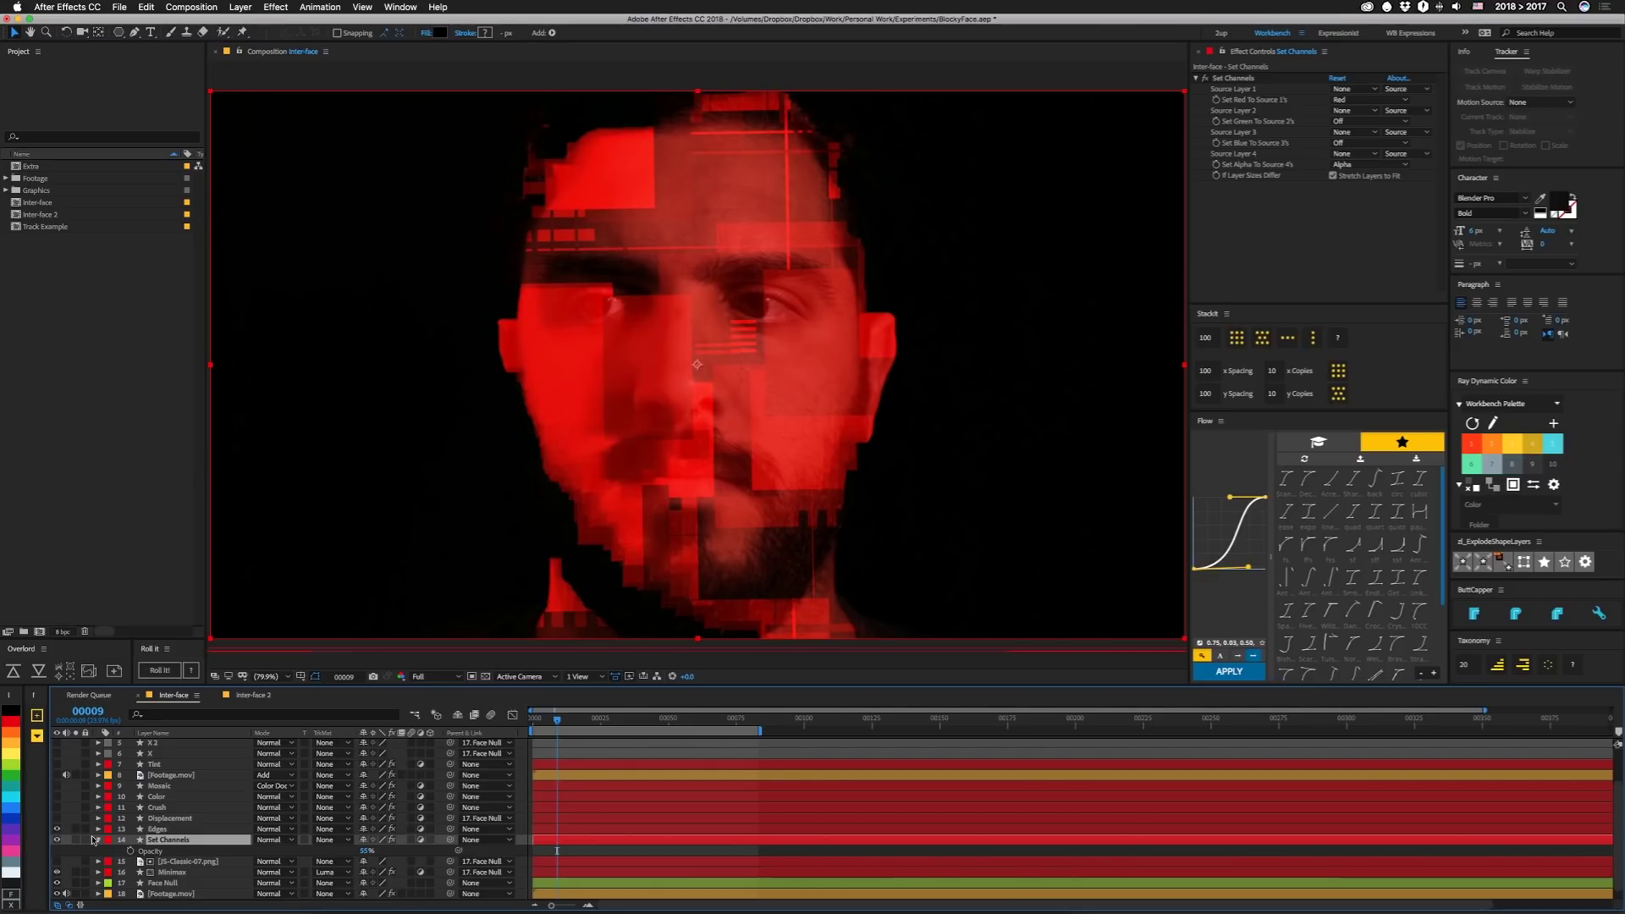
- Show the Edges layer's white outline render and expand its Invert effect settings
click(160, 829)
scroll(306, 793, down, 1)
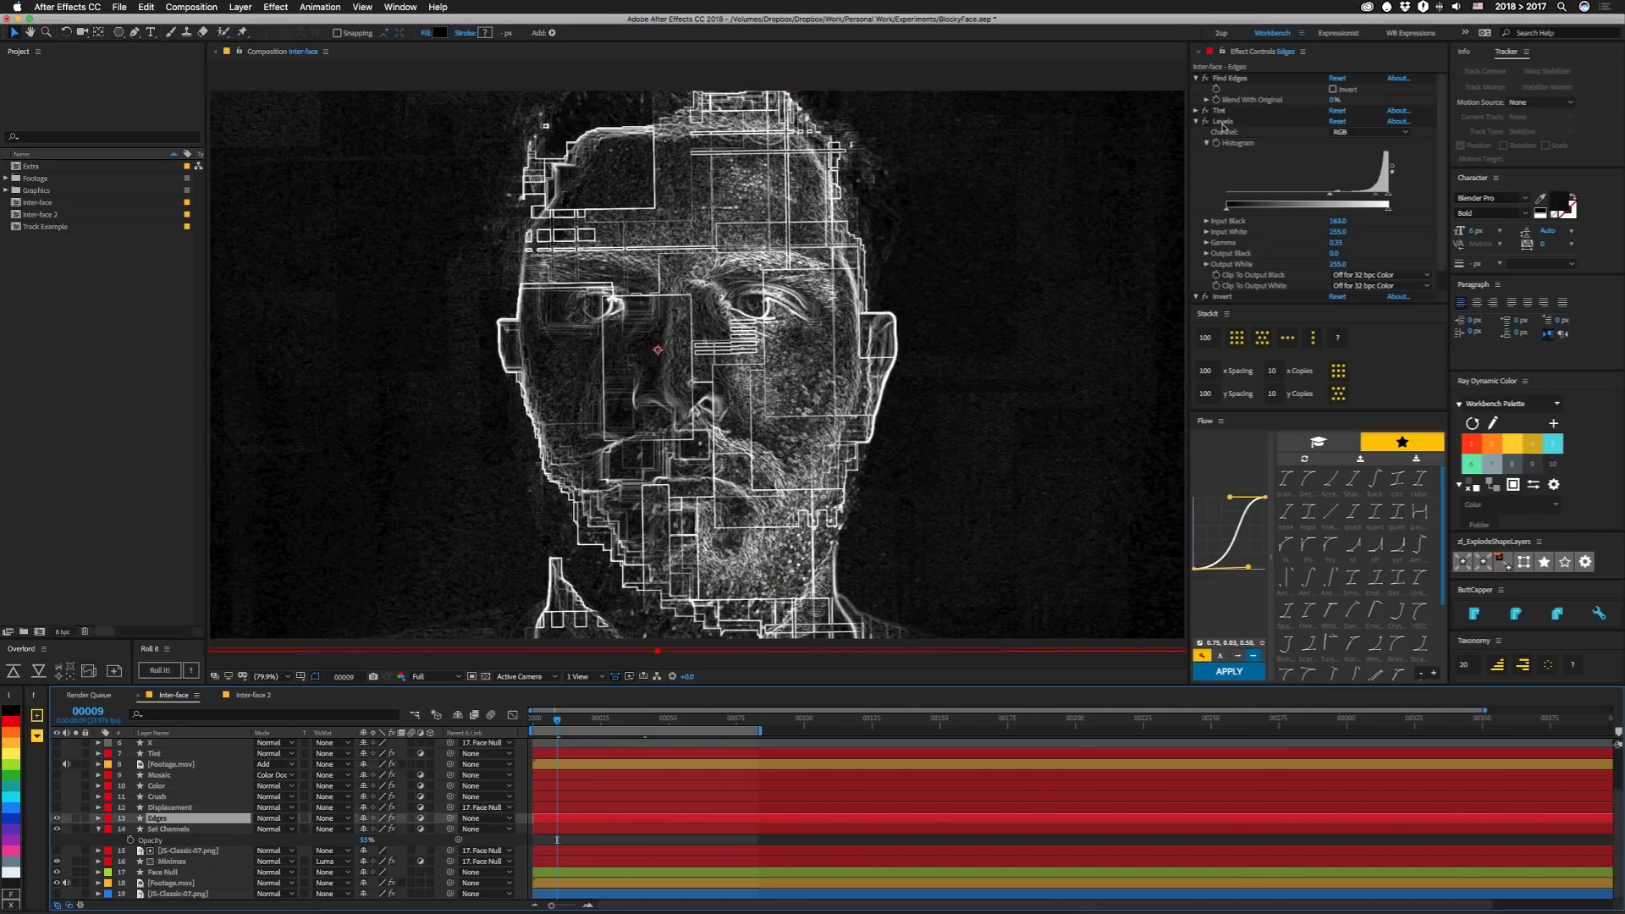
click(1196, 296)
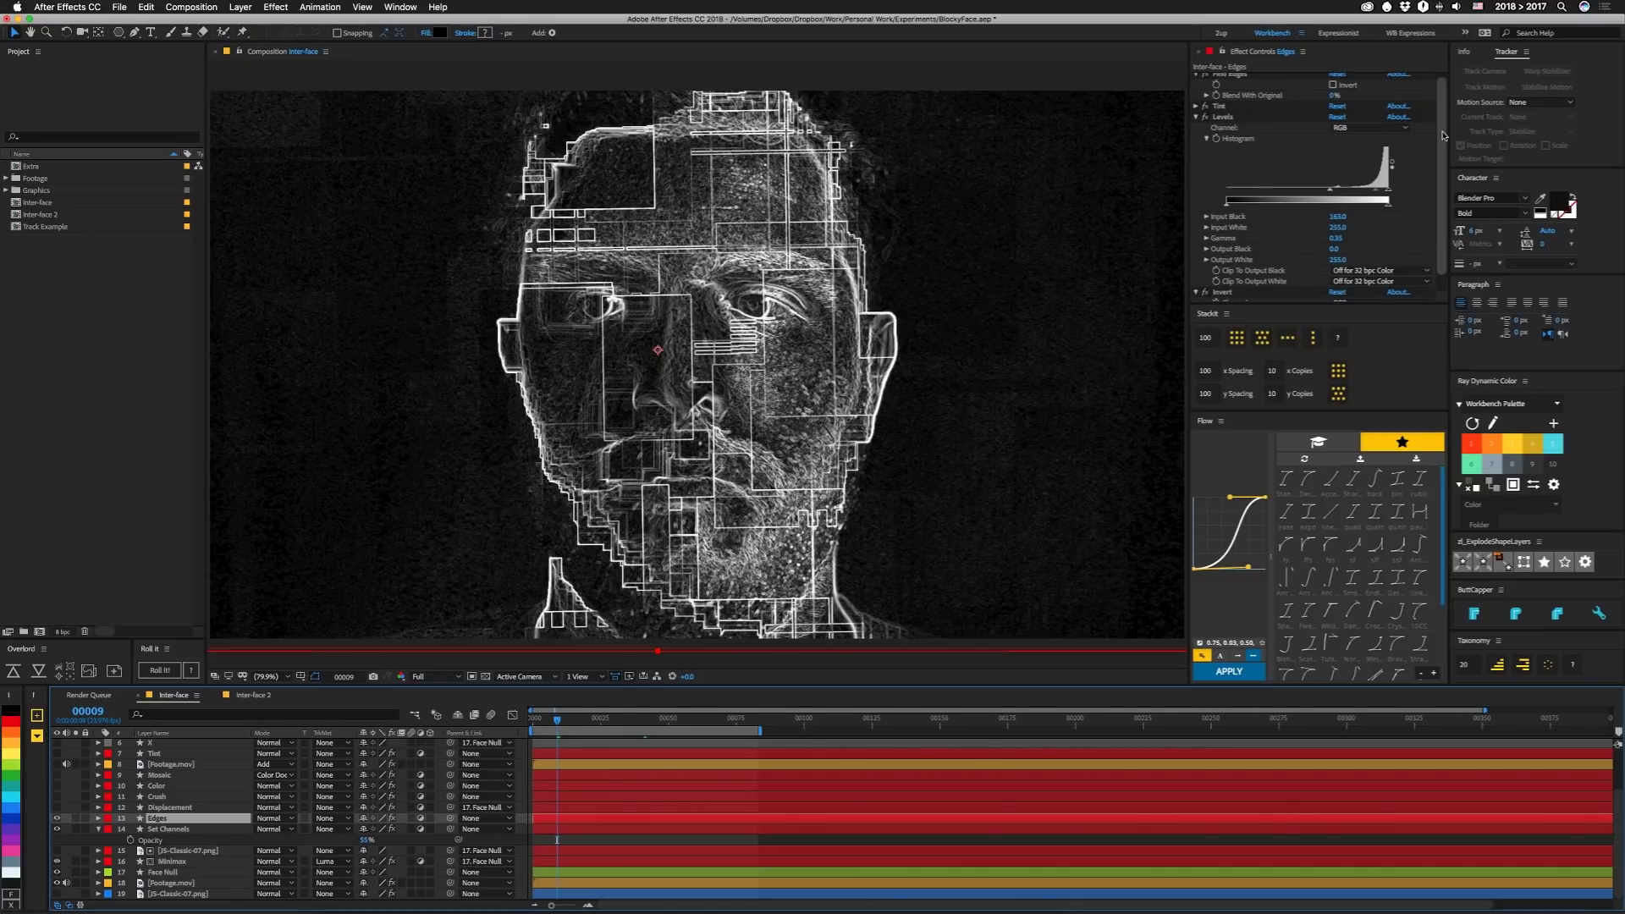
scroll(1269, 254, down, 1)
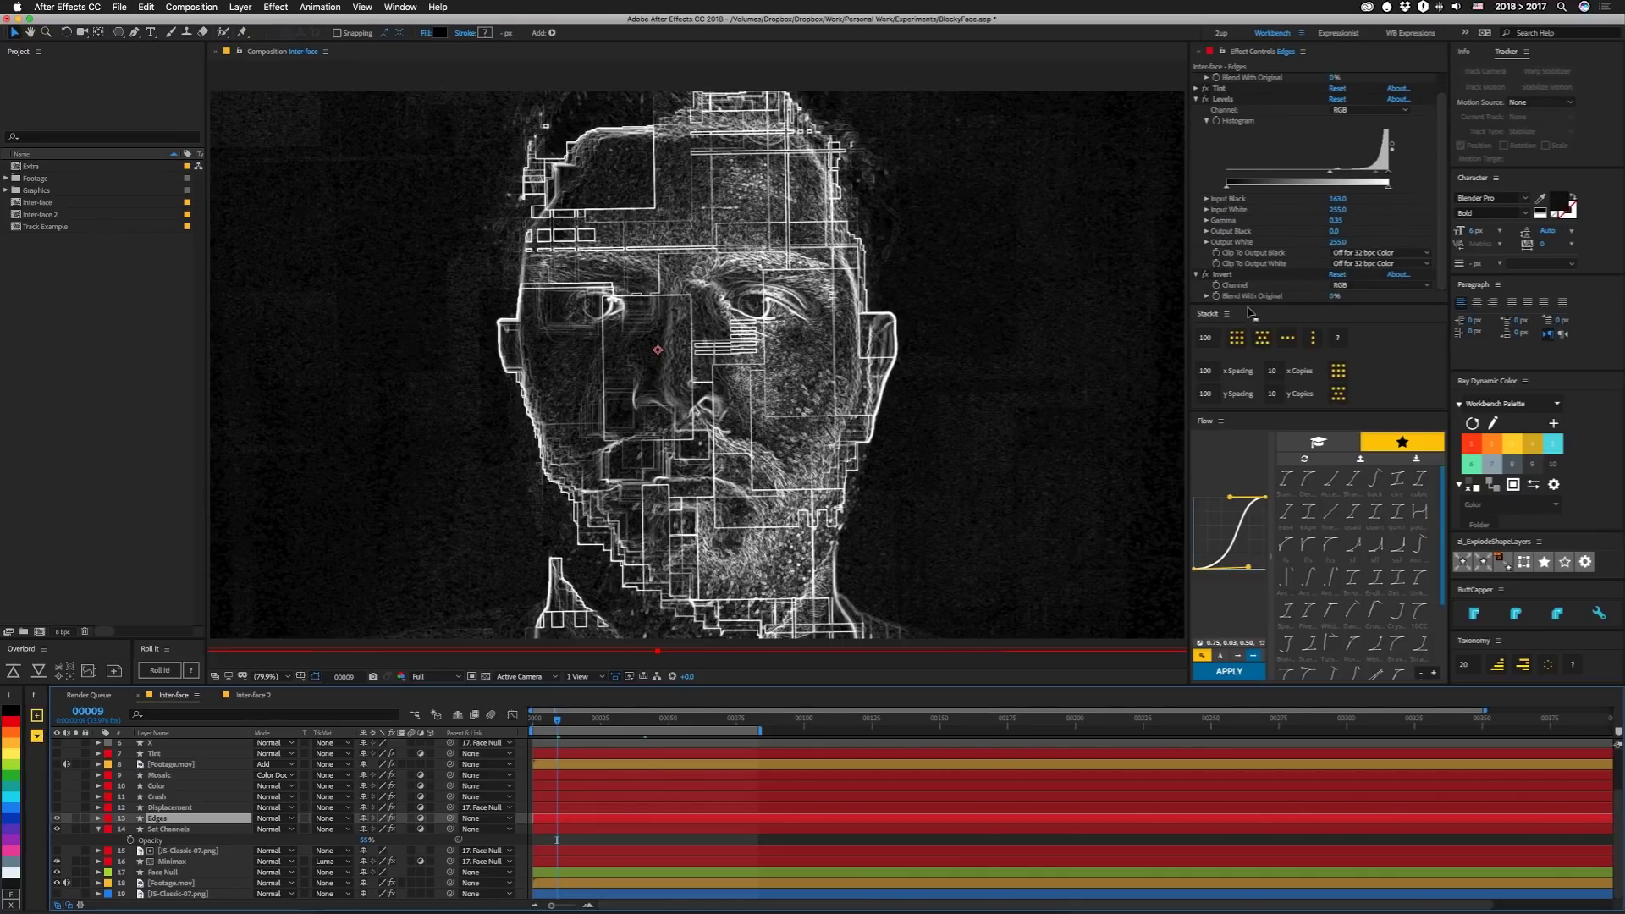
scroll(1308, 254, up, 2)
- Test Set Channels opacity at 0% and 100%, undoing each back to 55%
click(367, 839)
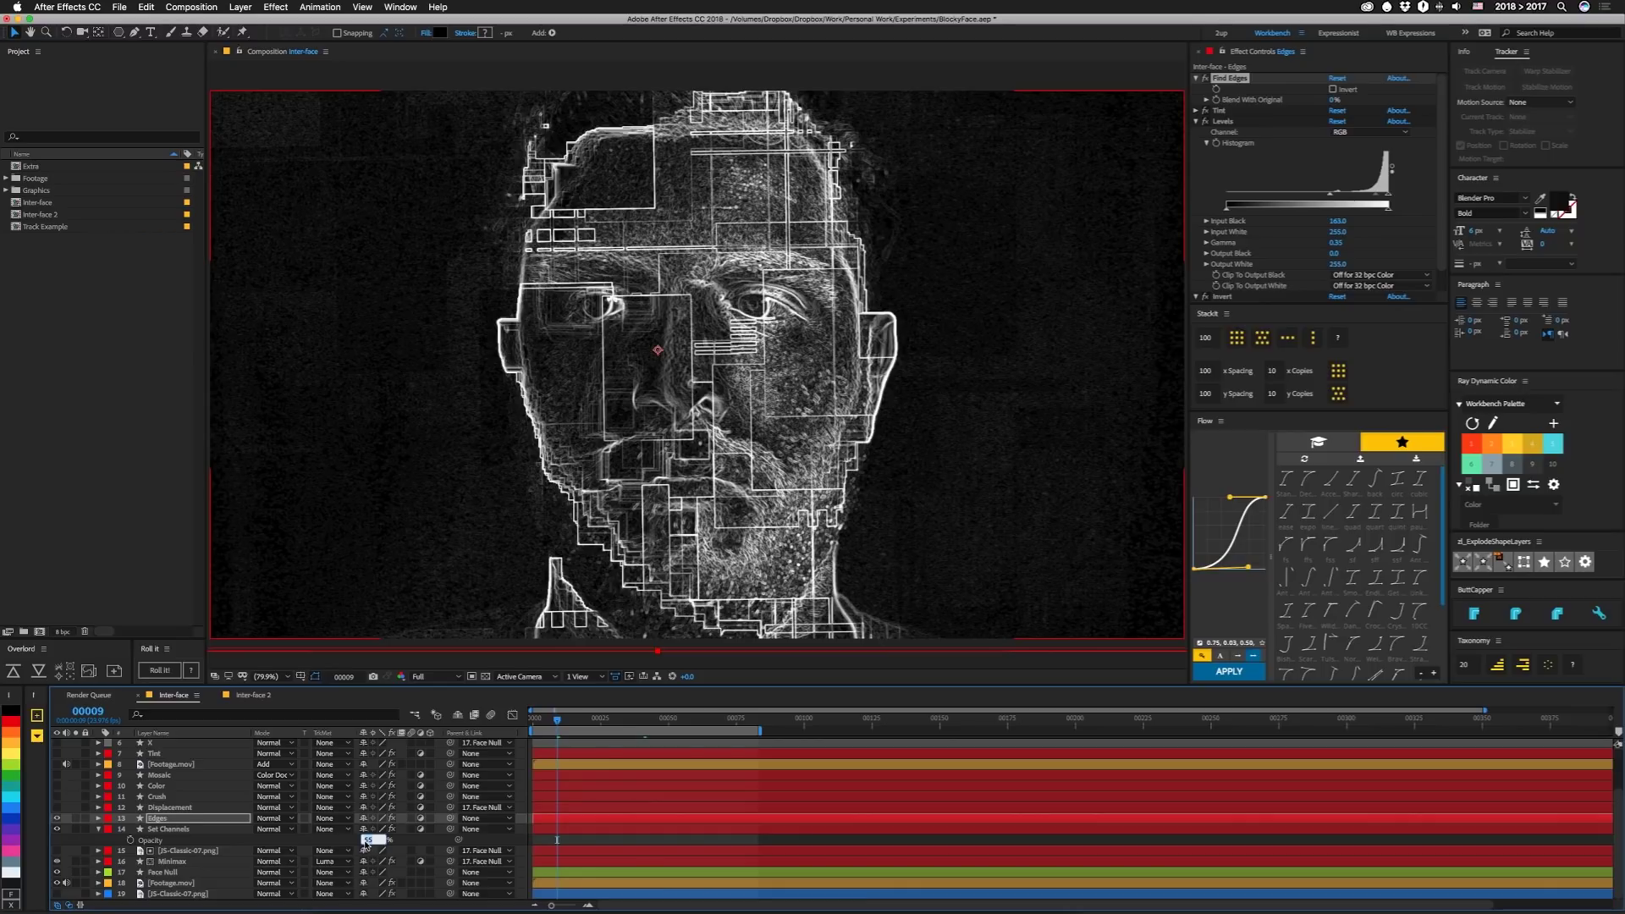
text(0)
key(Return)
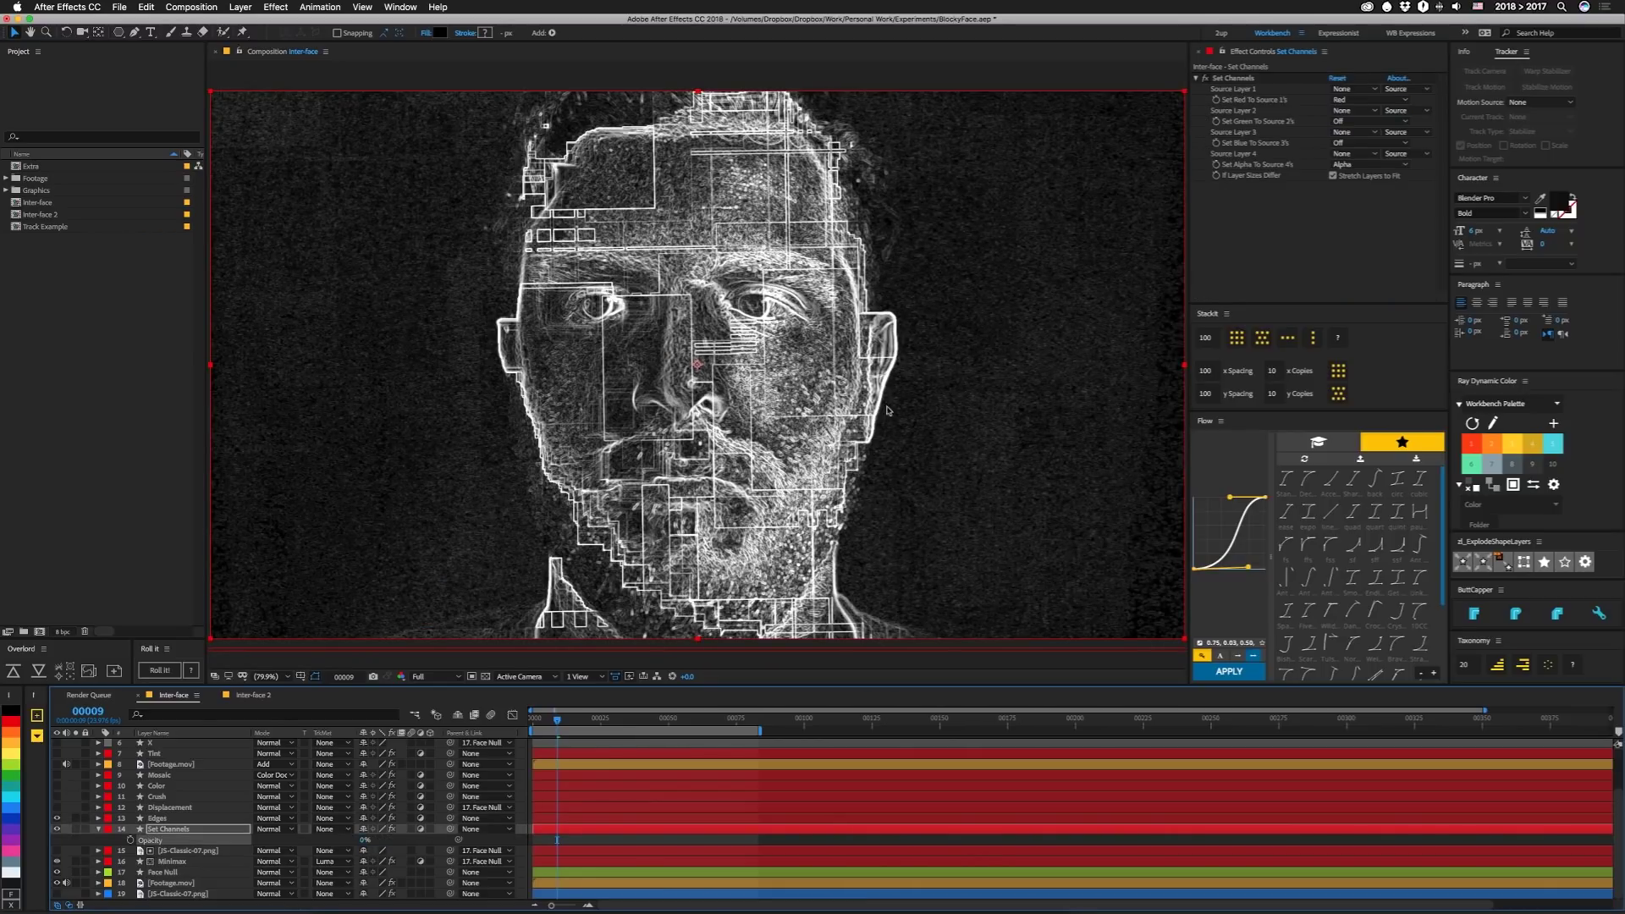
key(super+z)
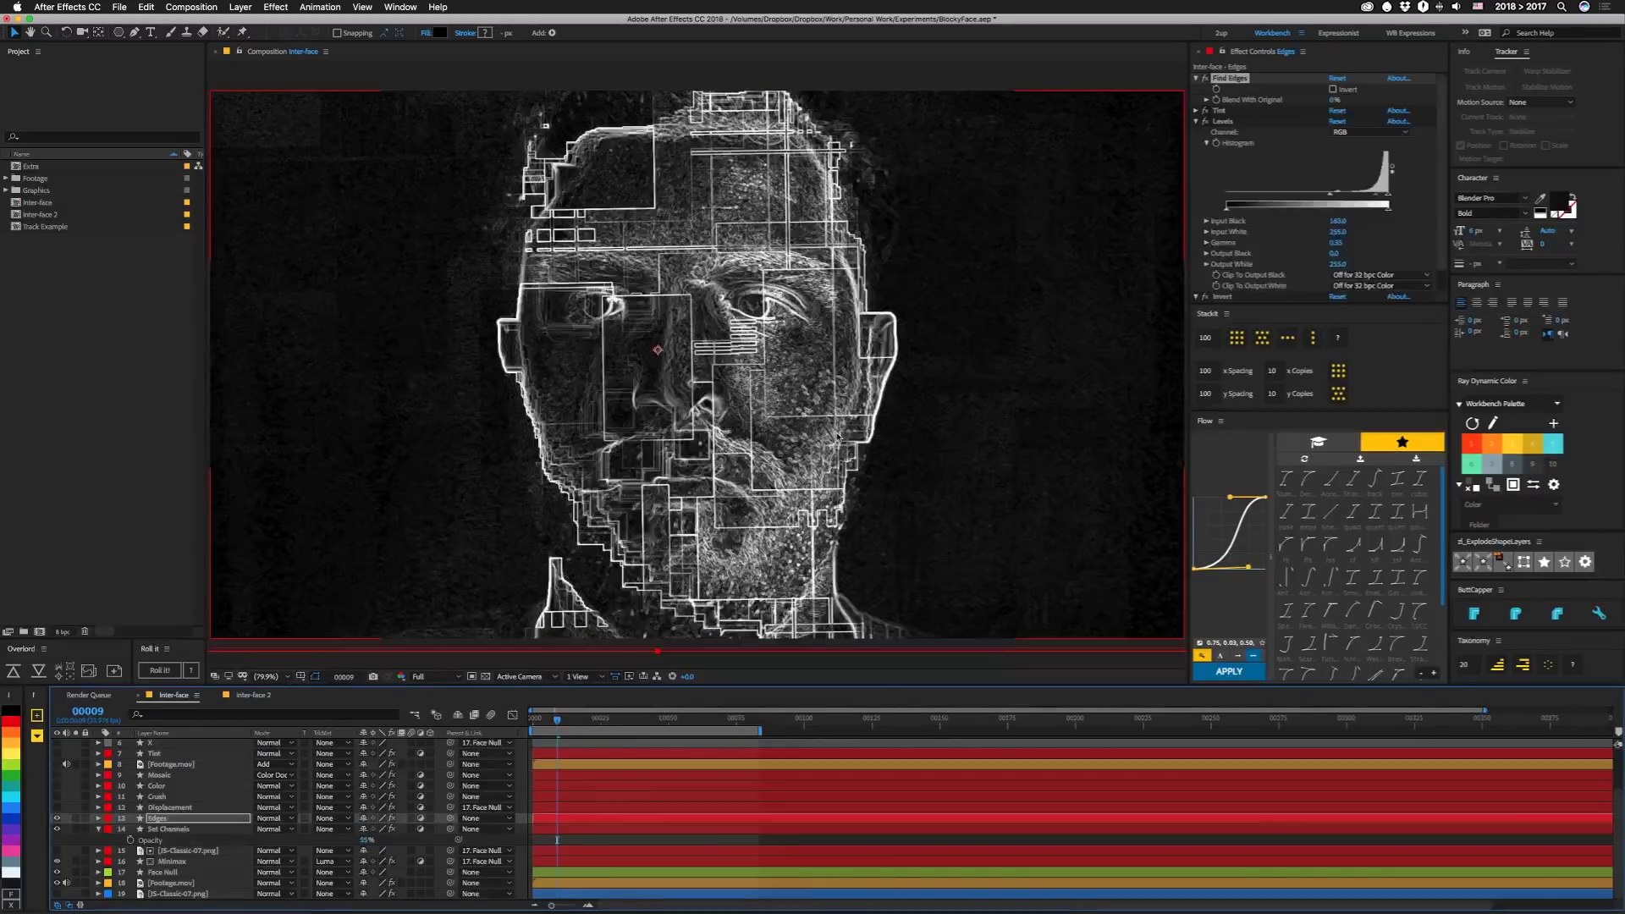
click(367, 839)
key(Return)
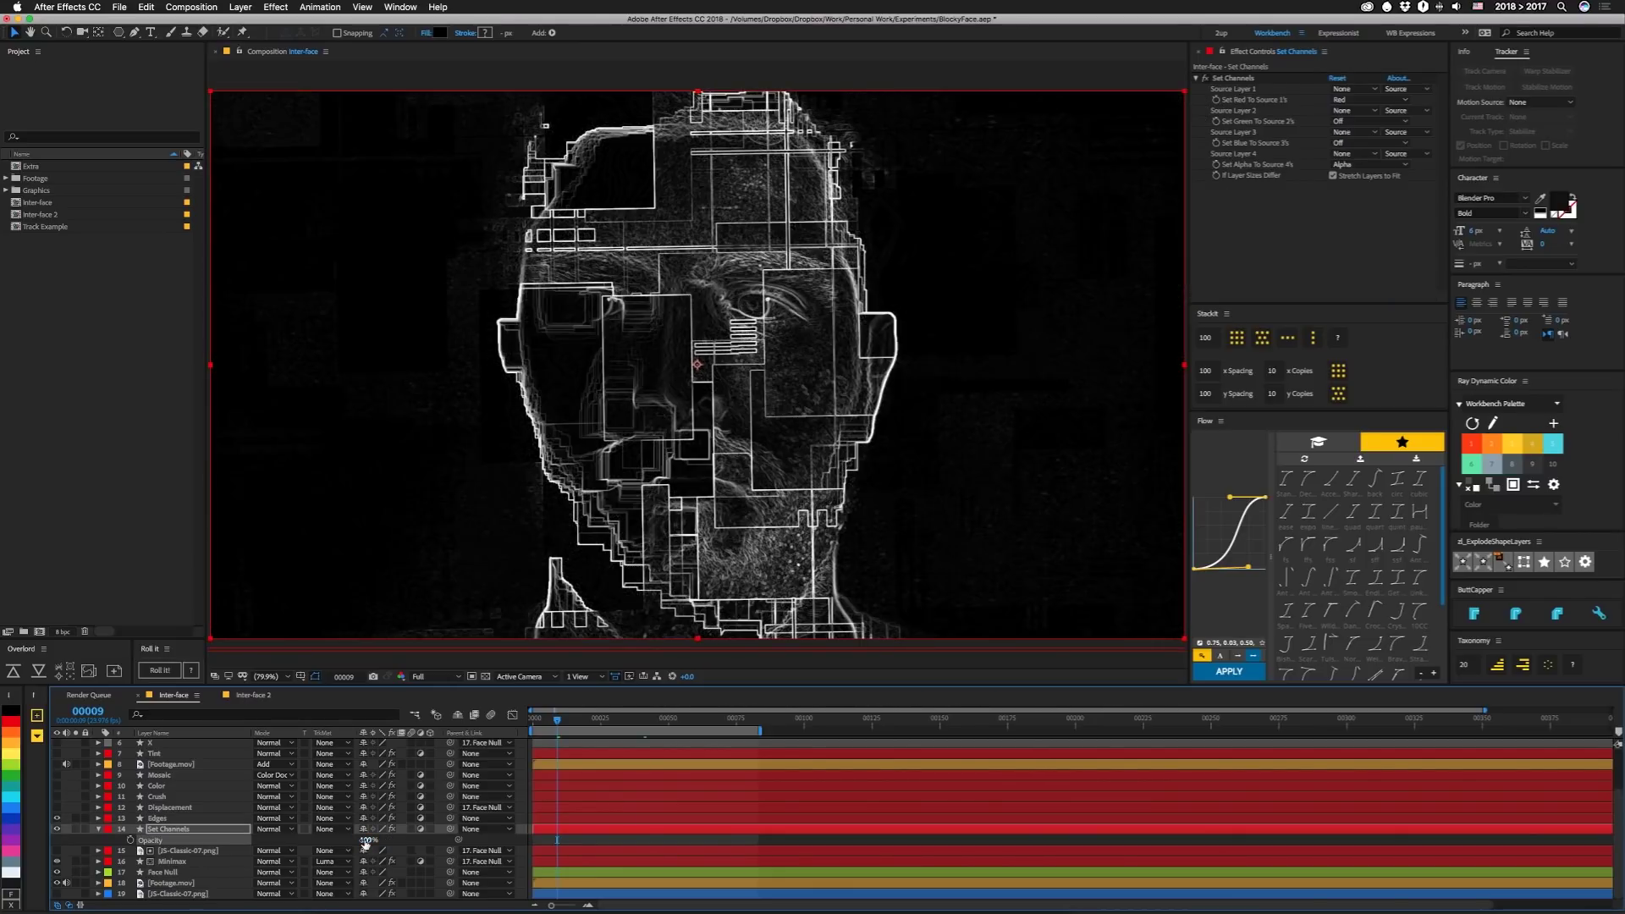
key(super+z)
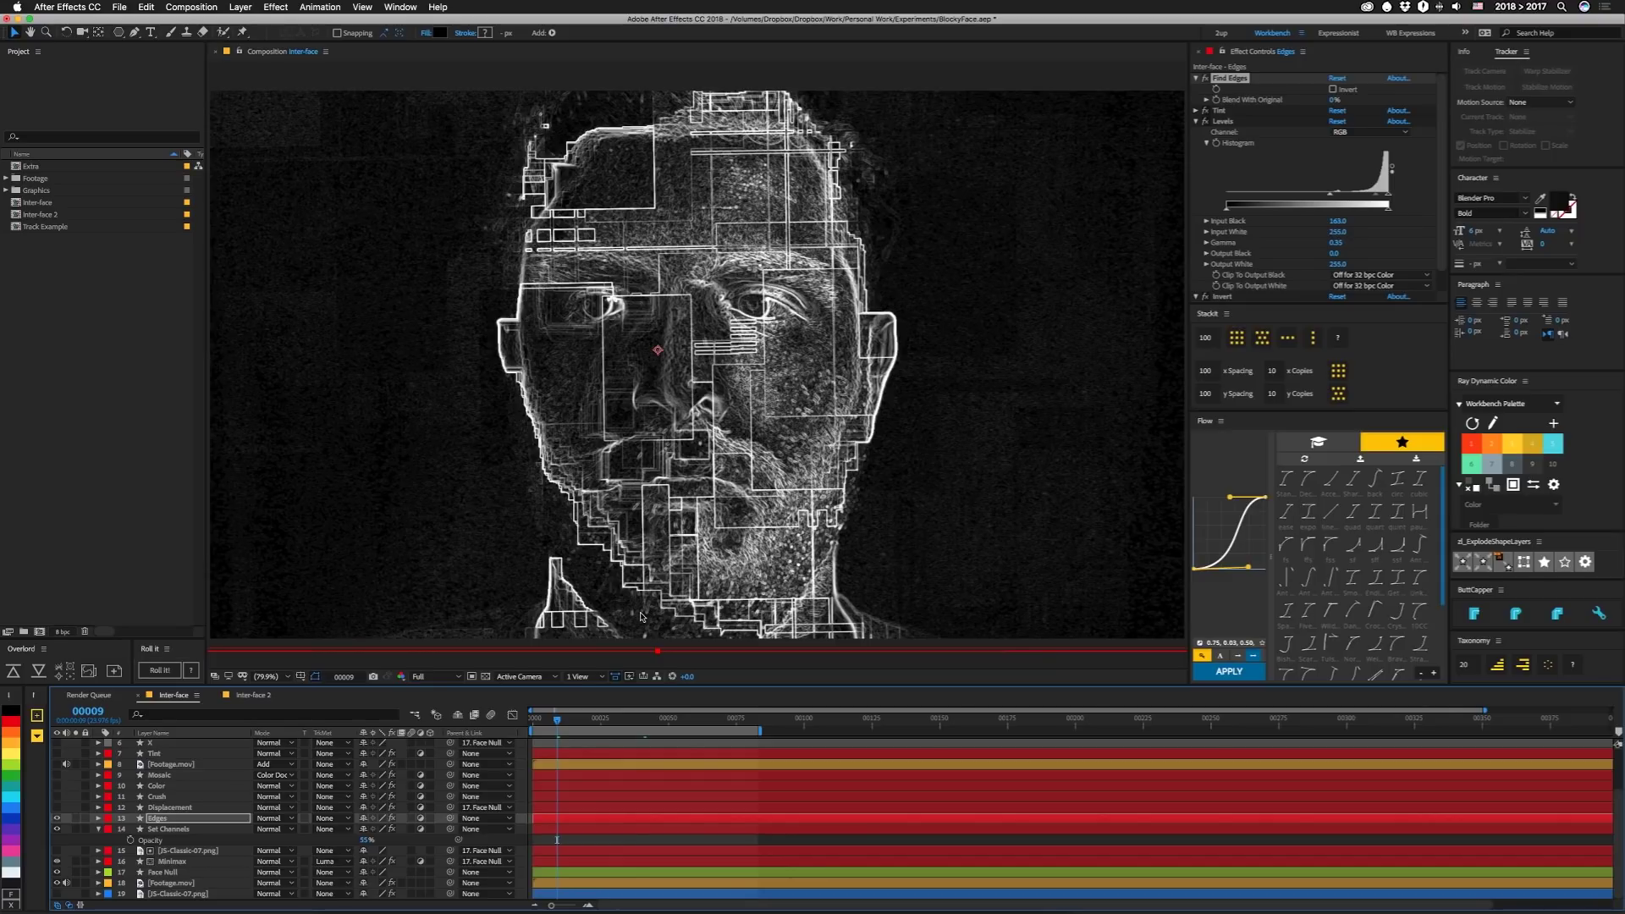
key(super+Up)
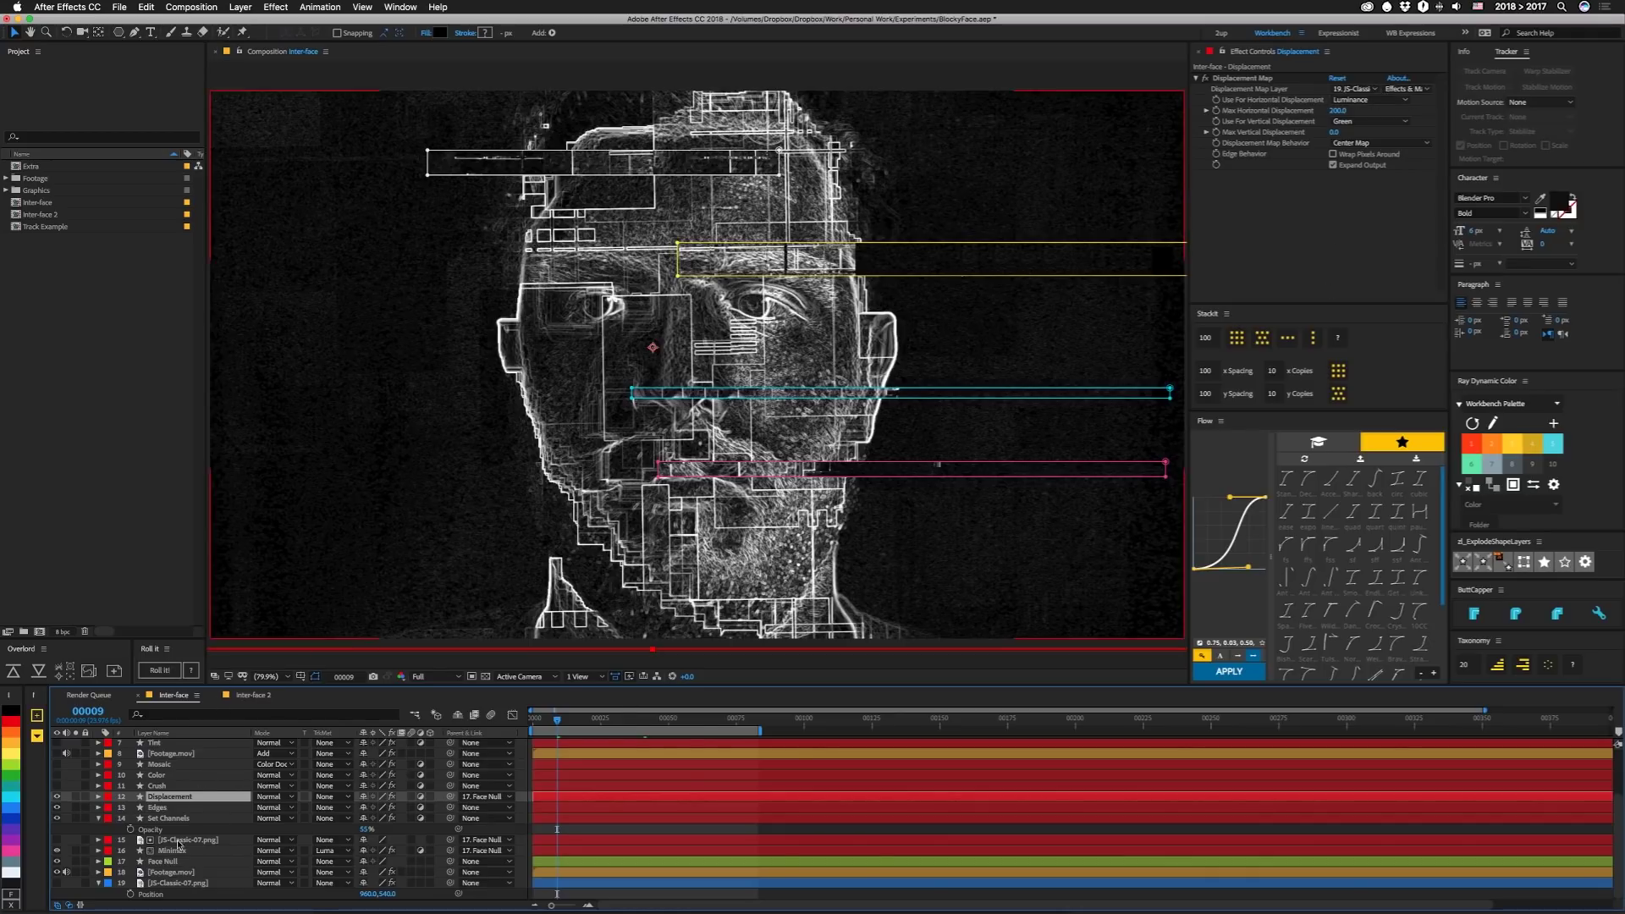
click(161, 883)
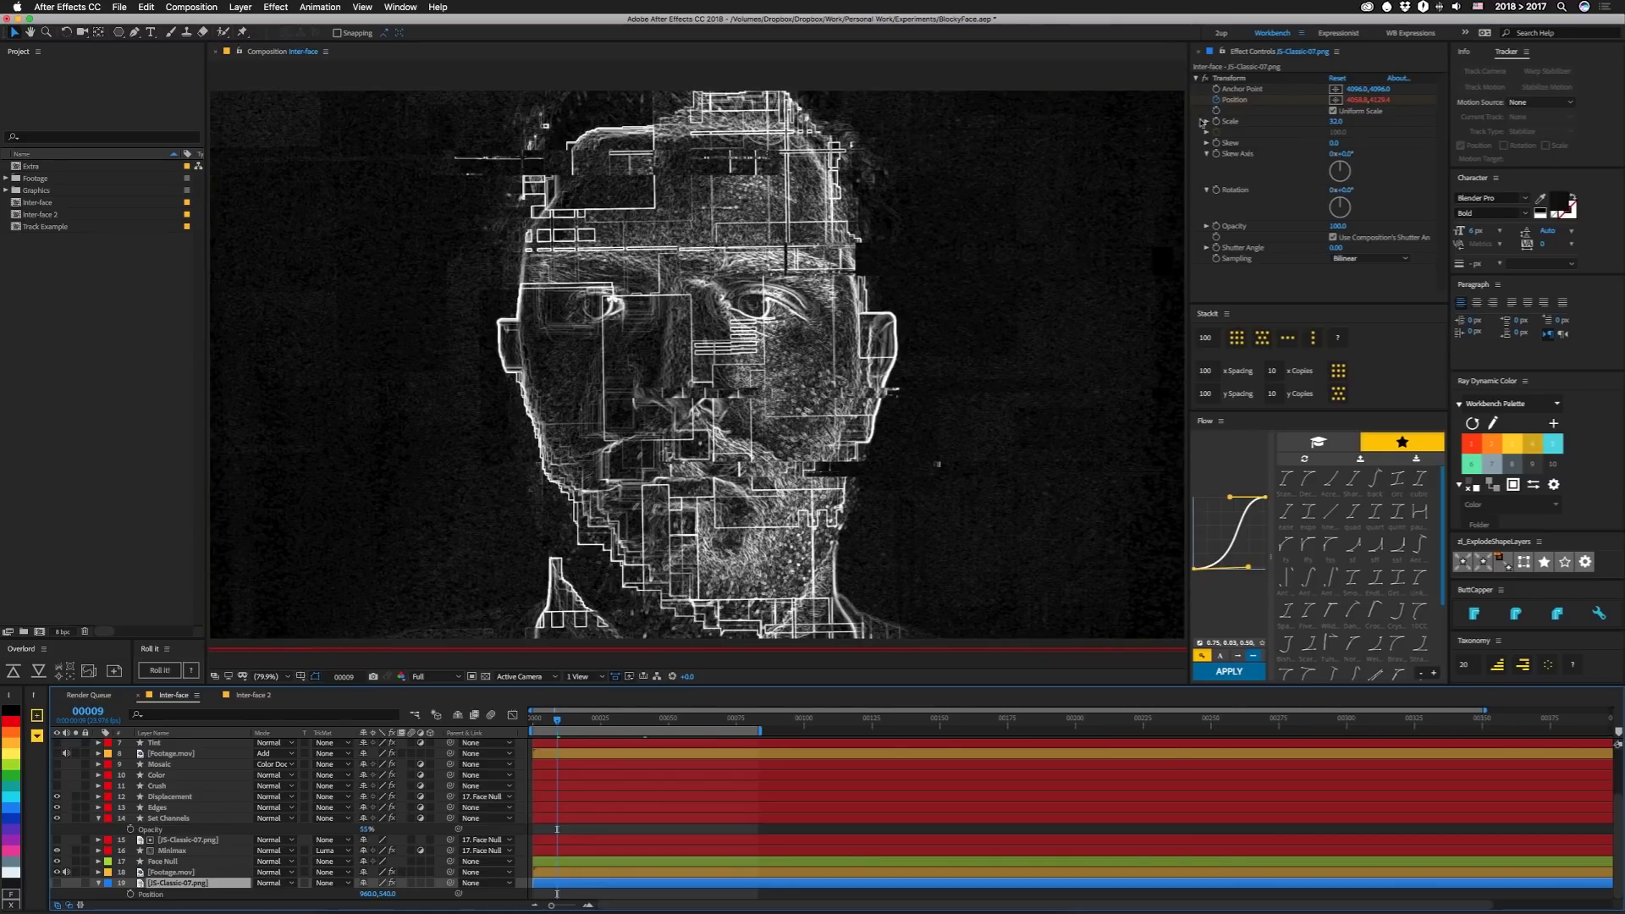
click(170, 796)
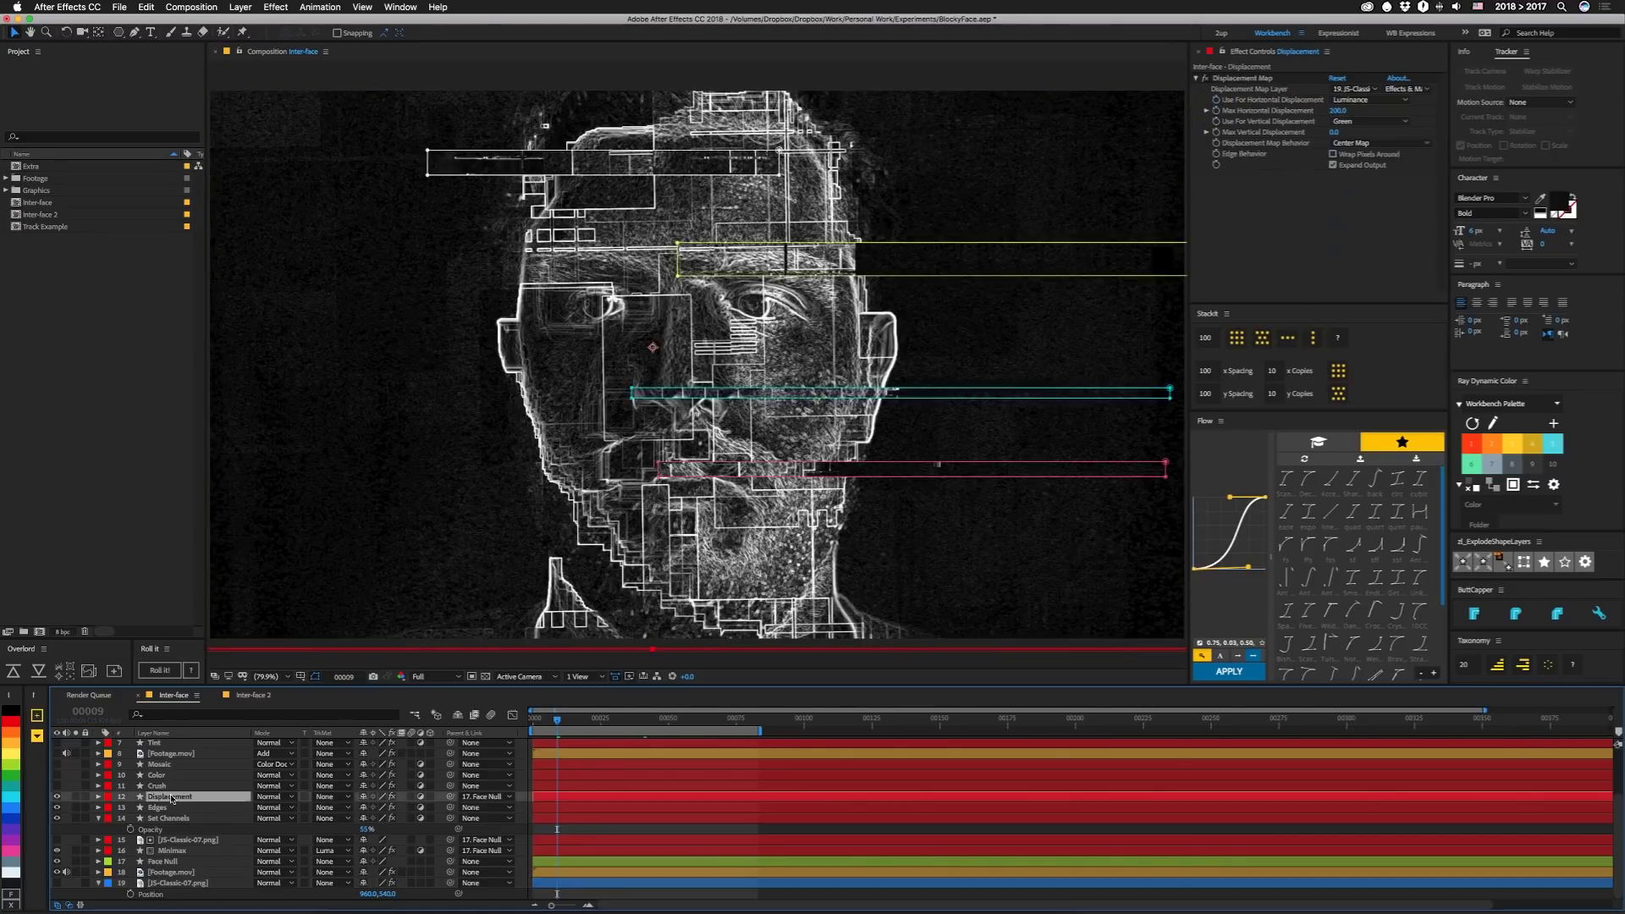
click(1406, 88)
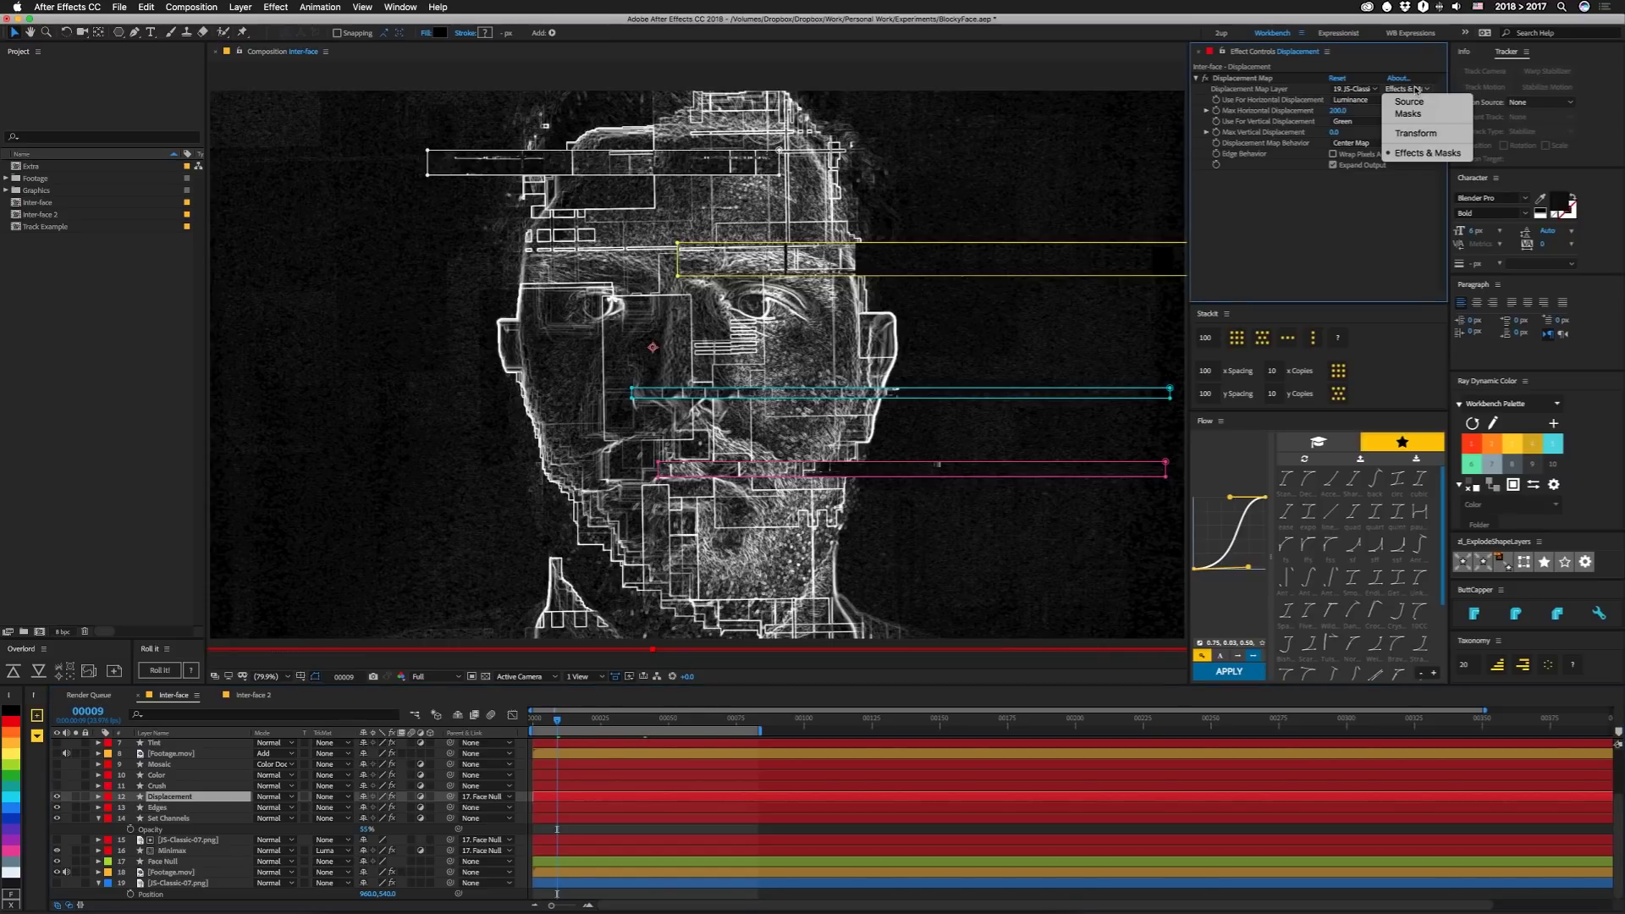
click(1404, 154)
key(ctrl+z)
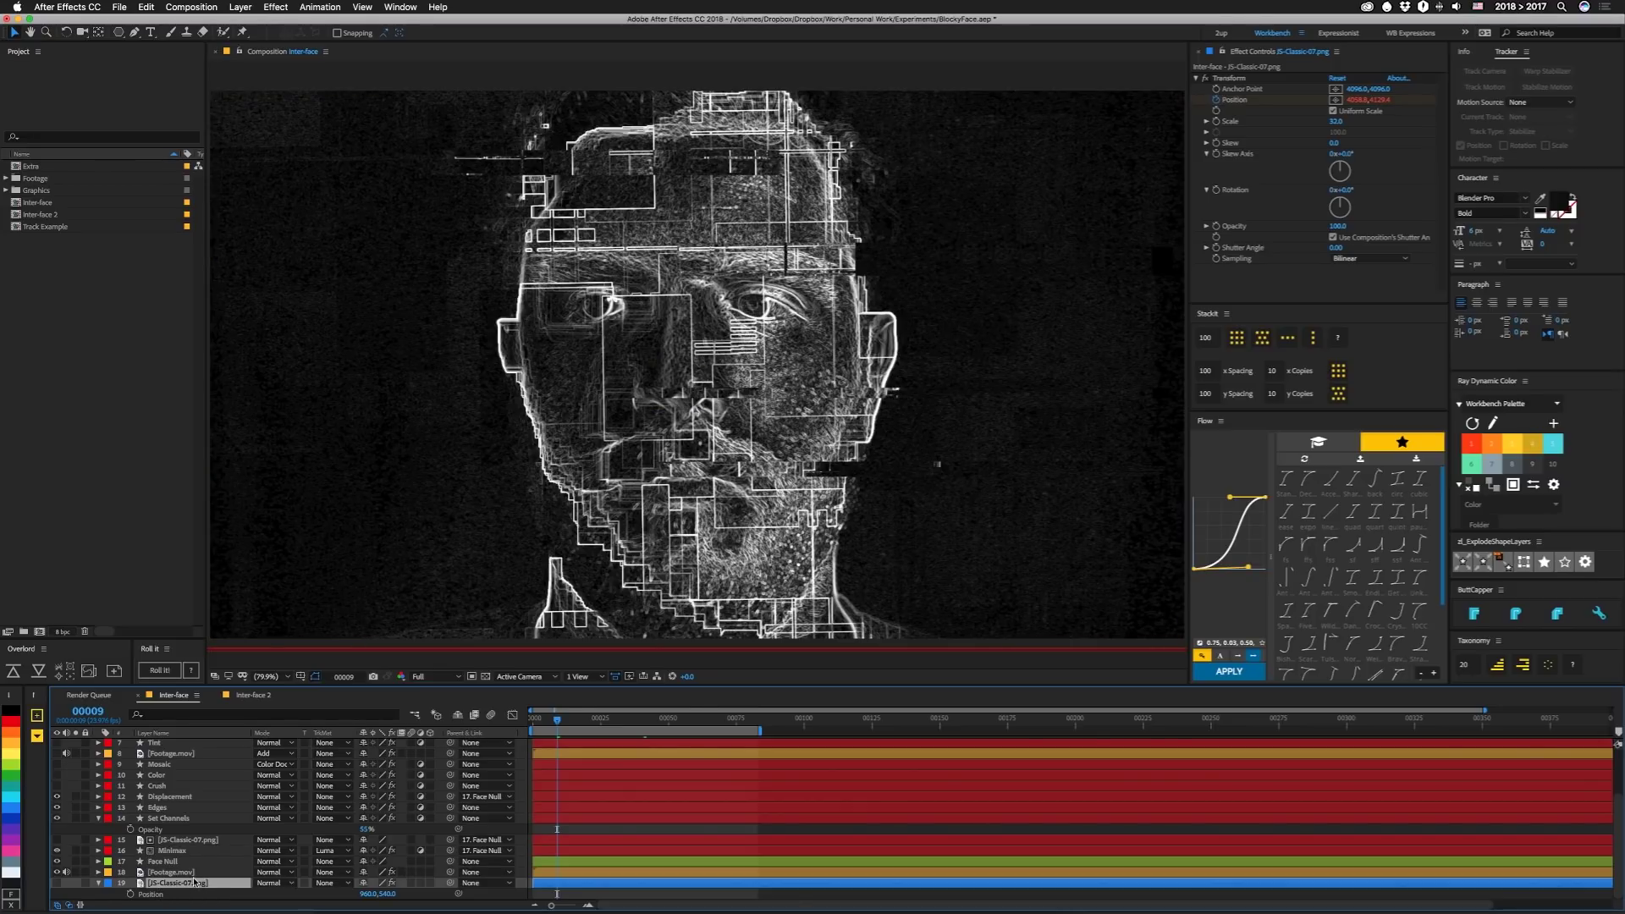
key(e)
key(e)
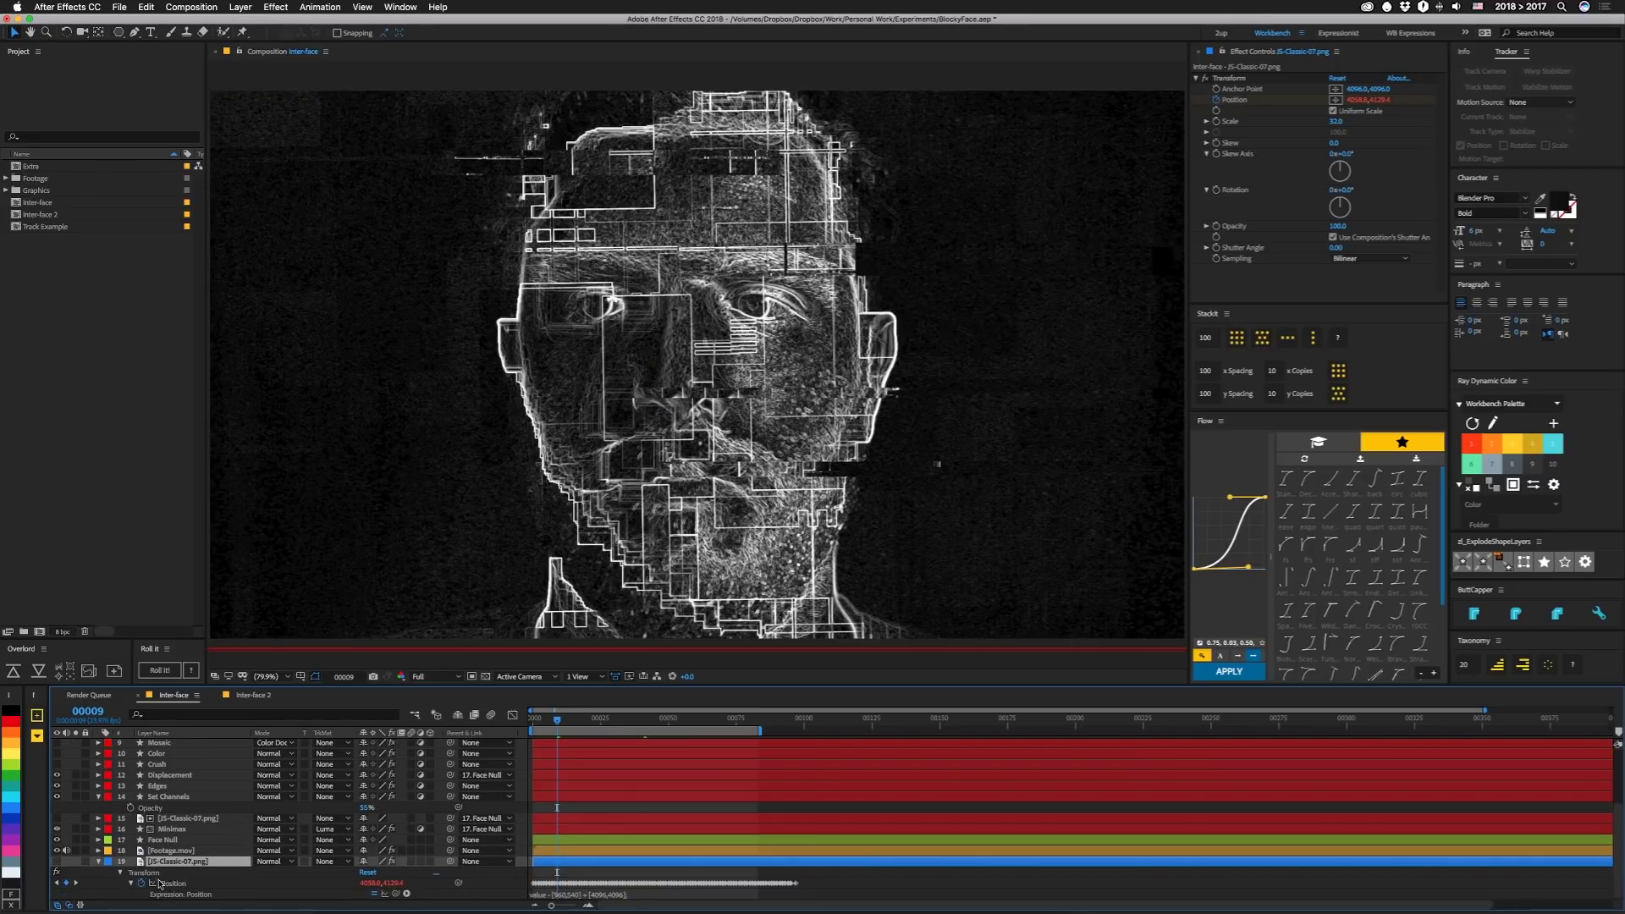
- Toggle the JS-Classic-07.png Position expression off and back on, then select the Crush layer
click(373, 894)
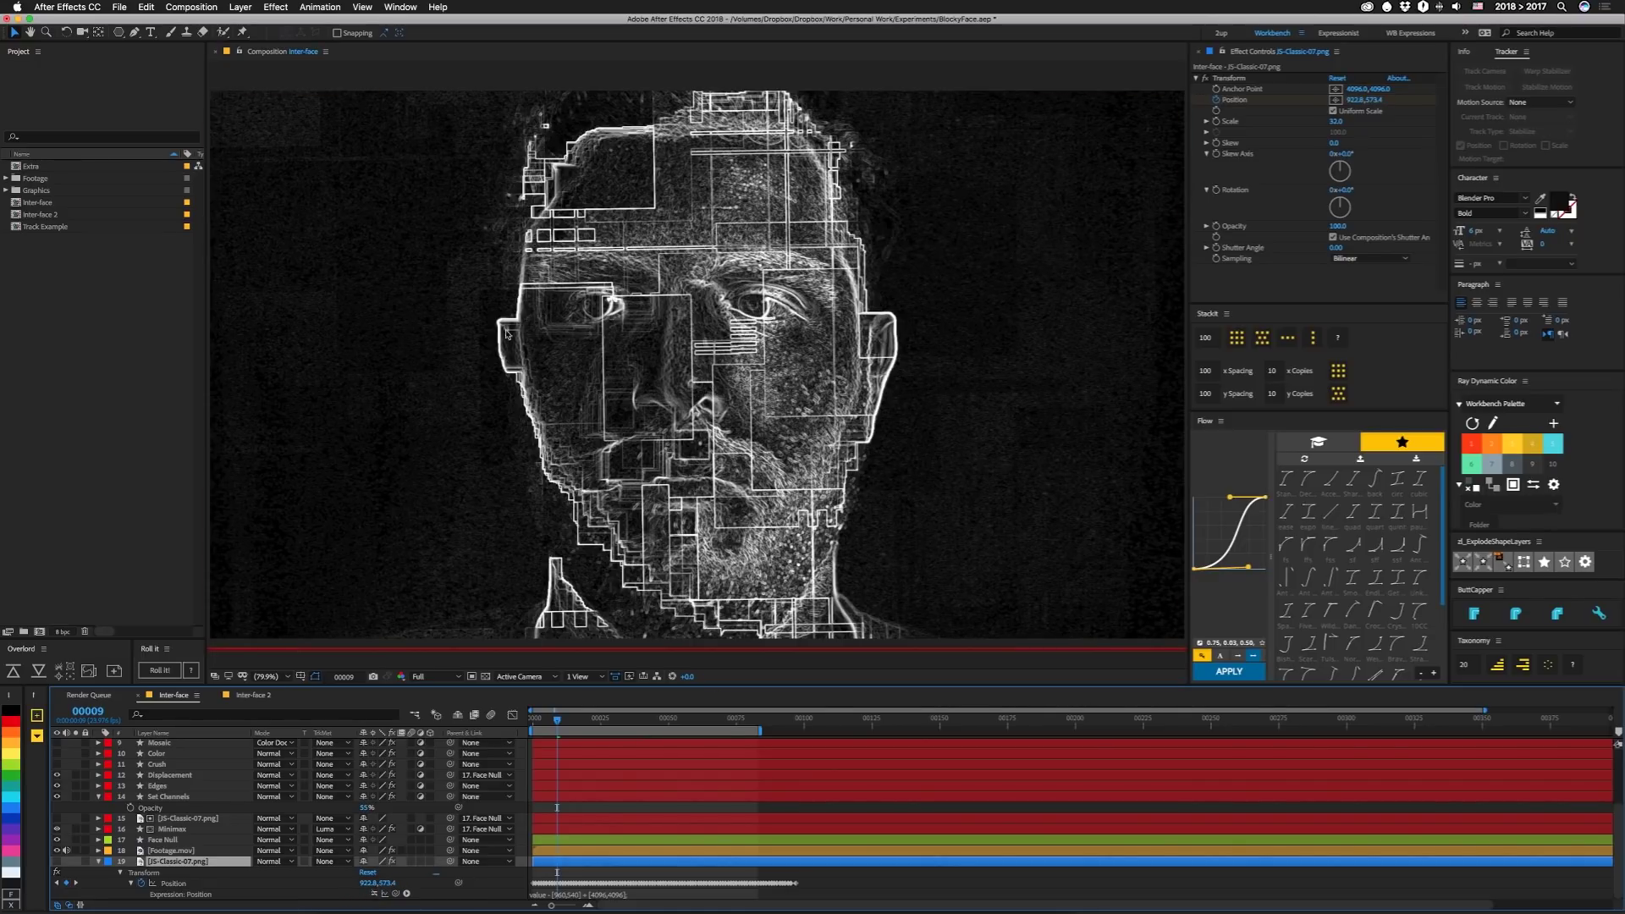
click(374, 894)
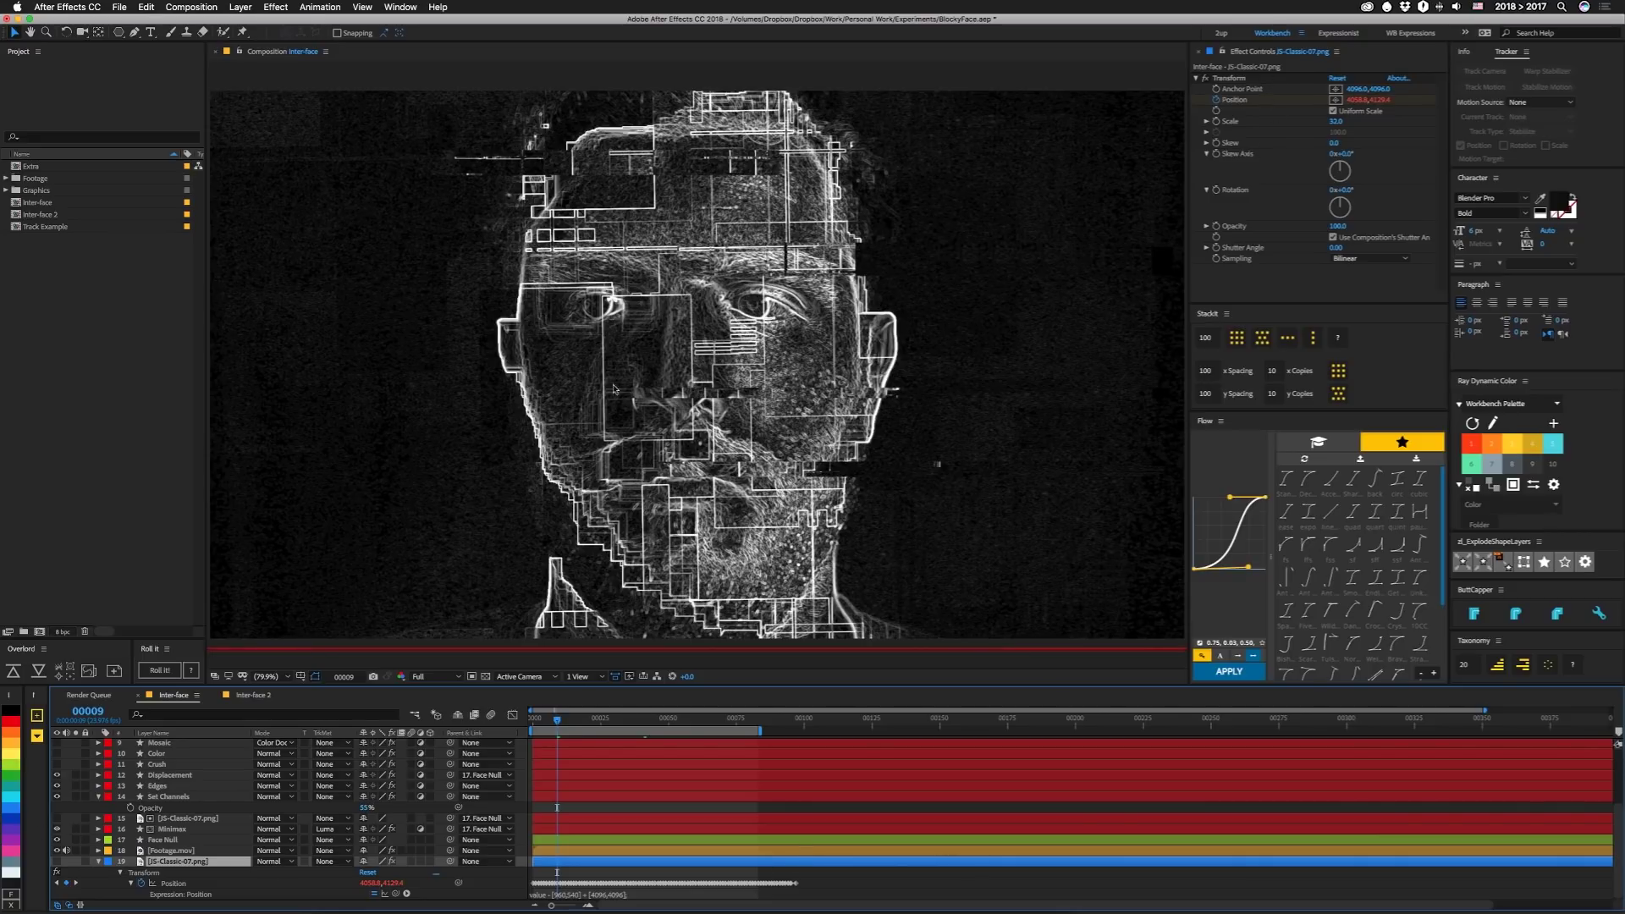
click(157, 764)
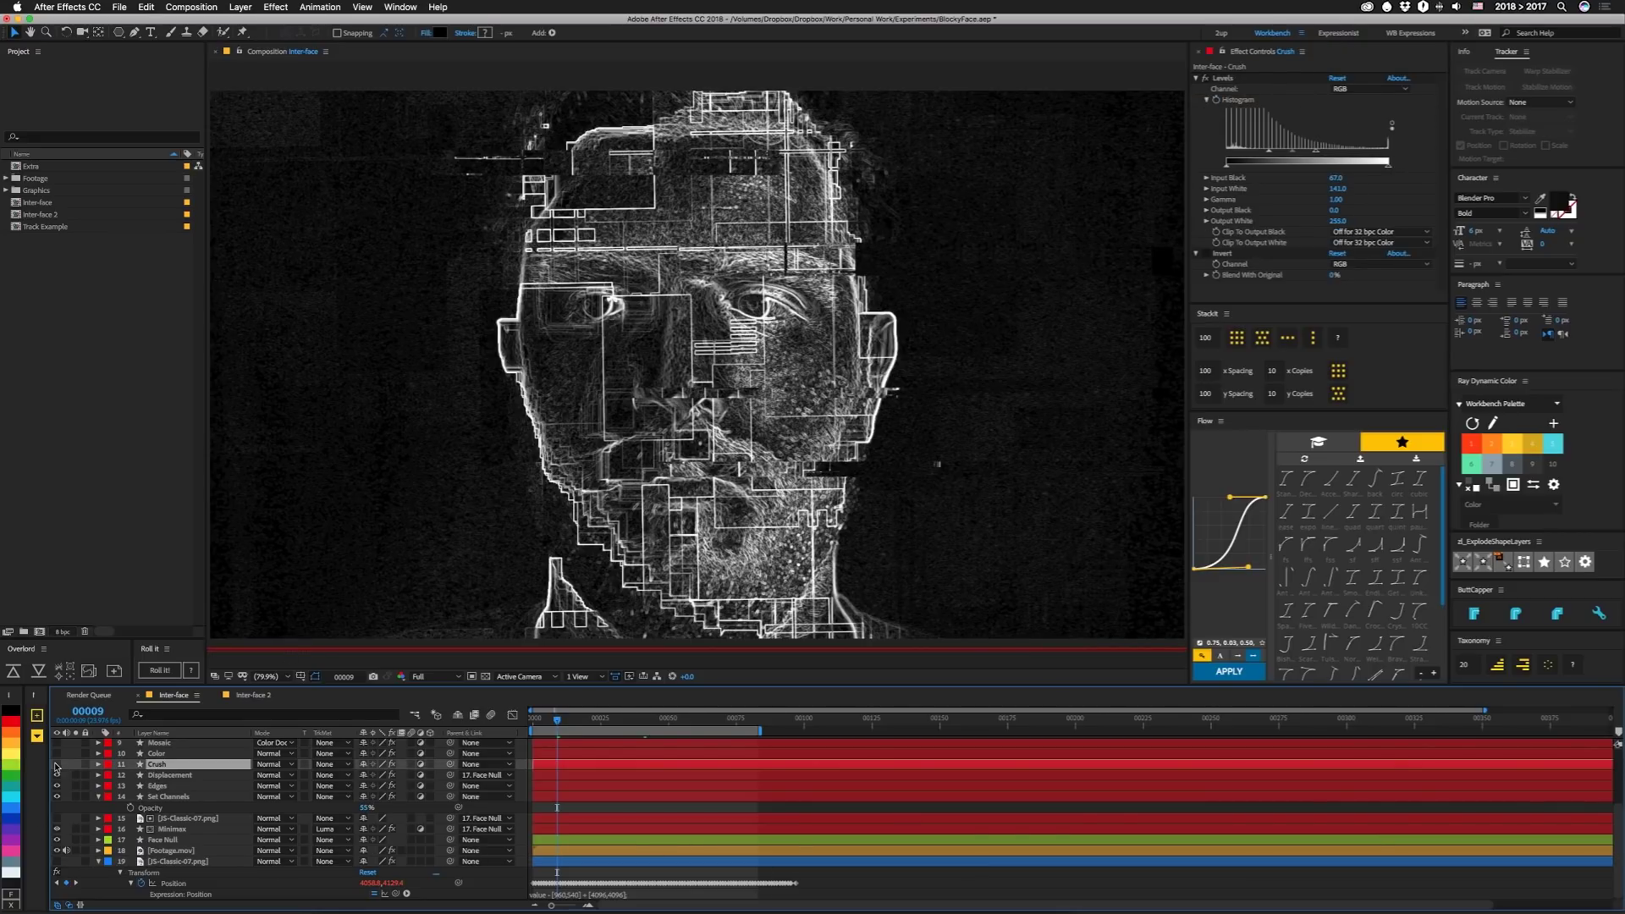
- Show the Crush layer and delete its Invert effect so the face turns yellow
click(57, 764)
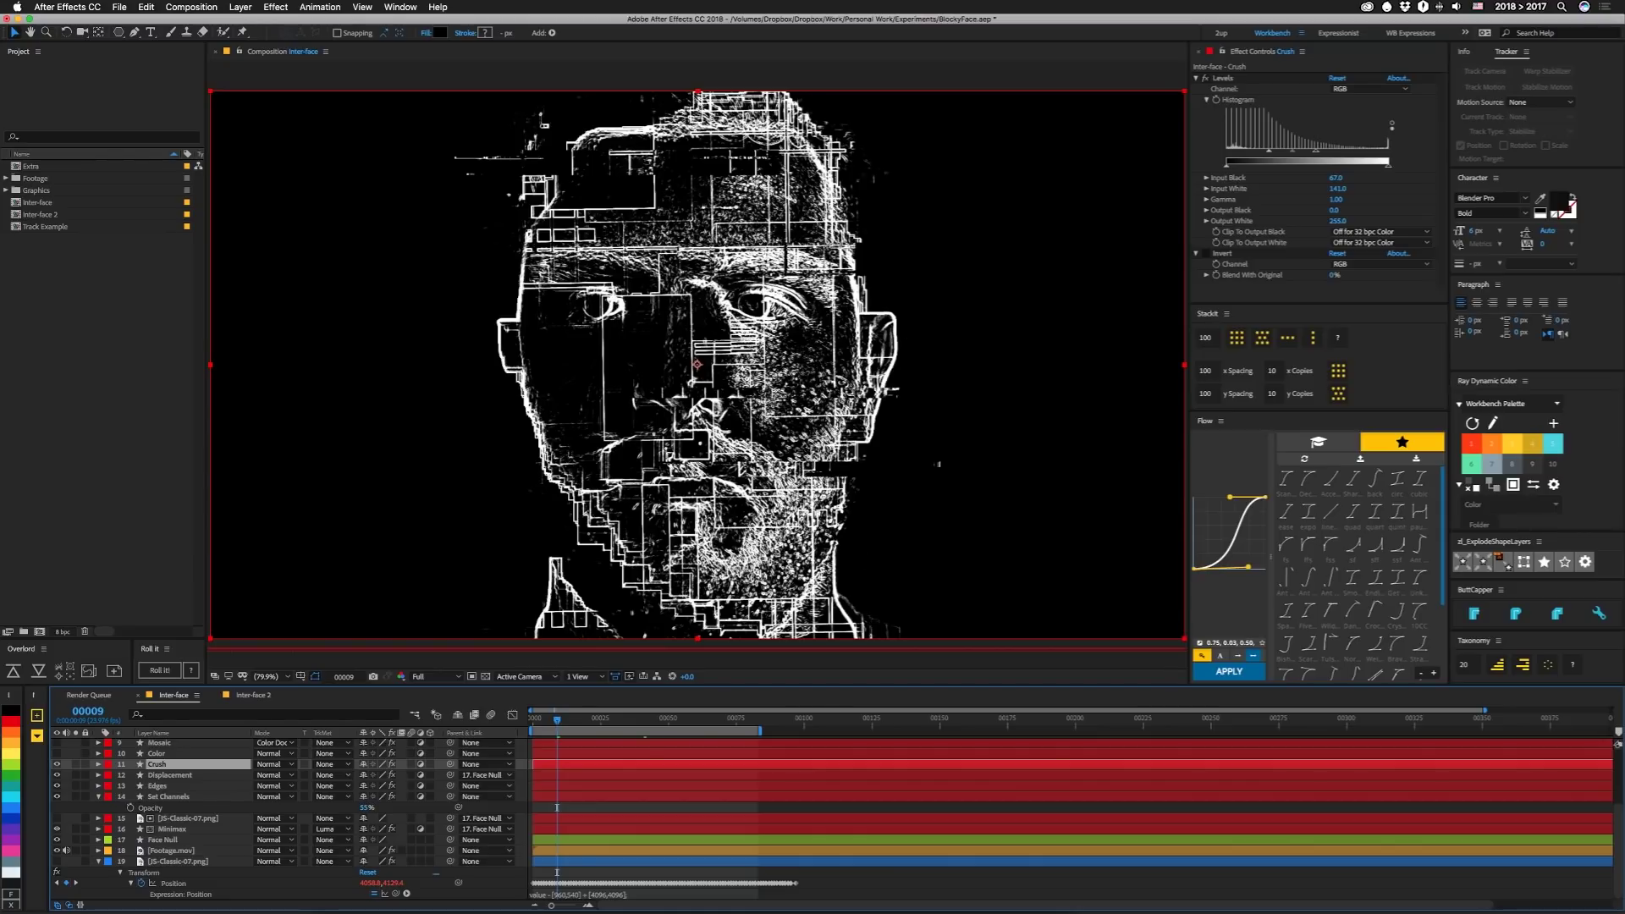
click(1222, 254)
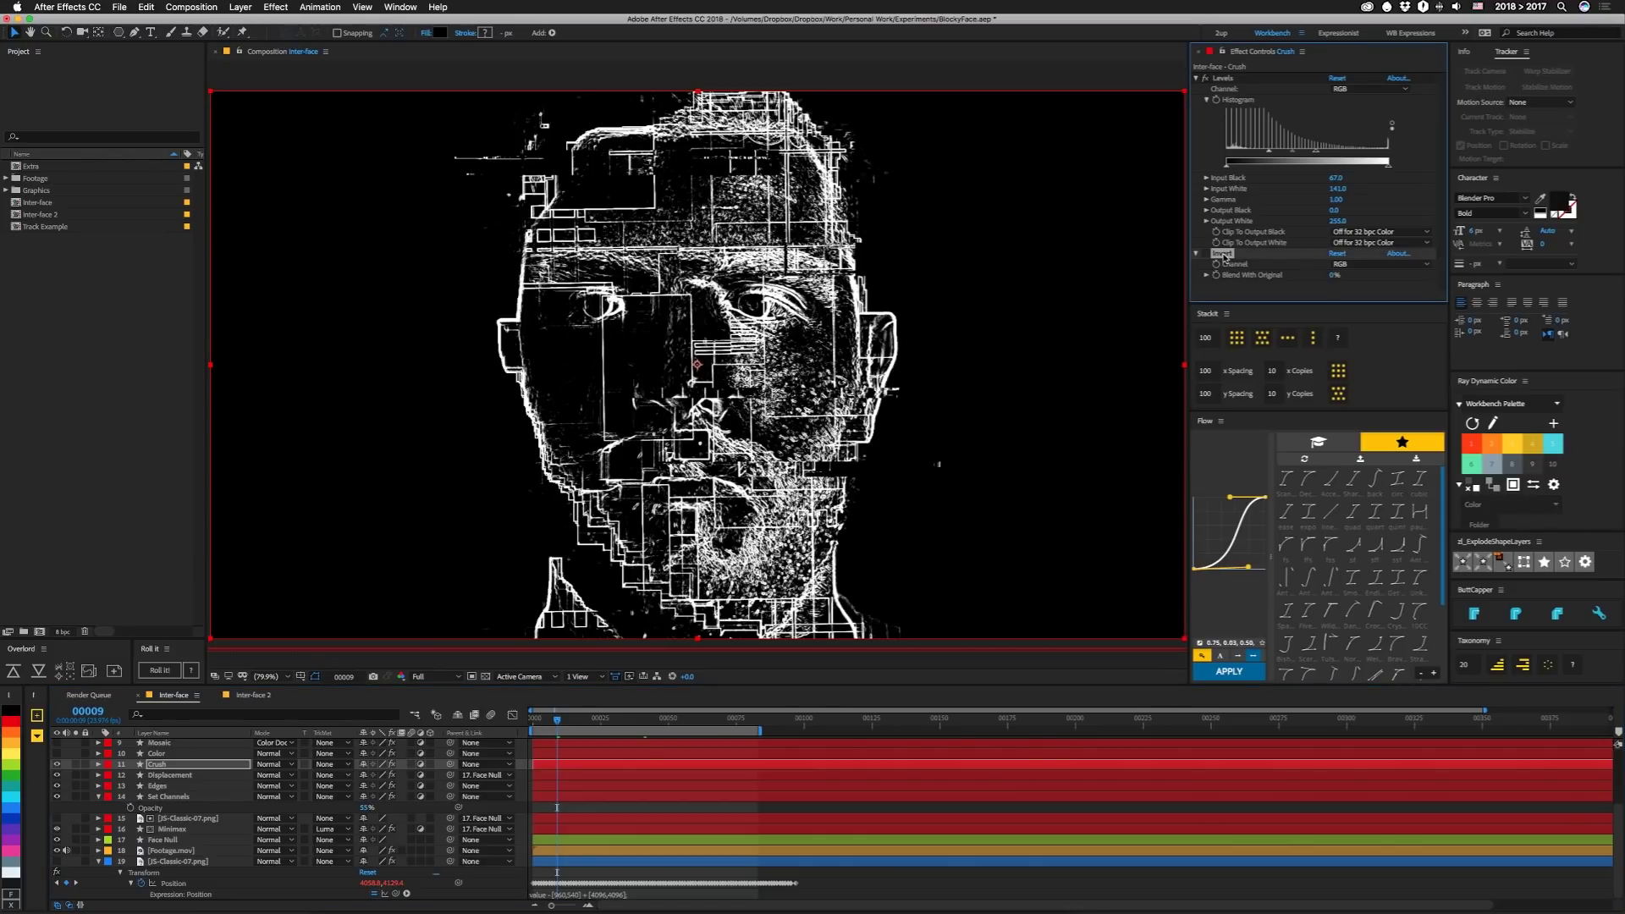
key(Delete)
click(124, 764)
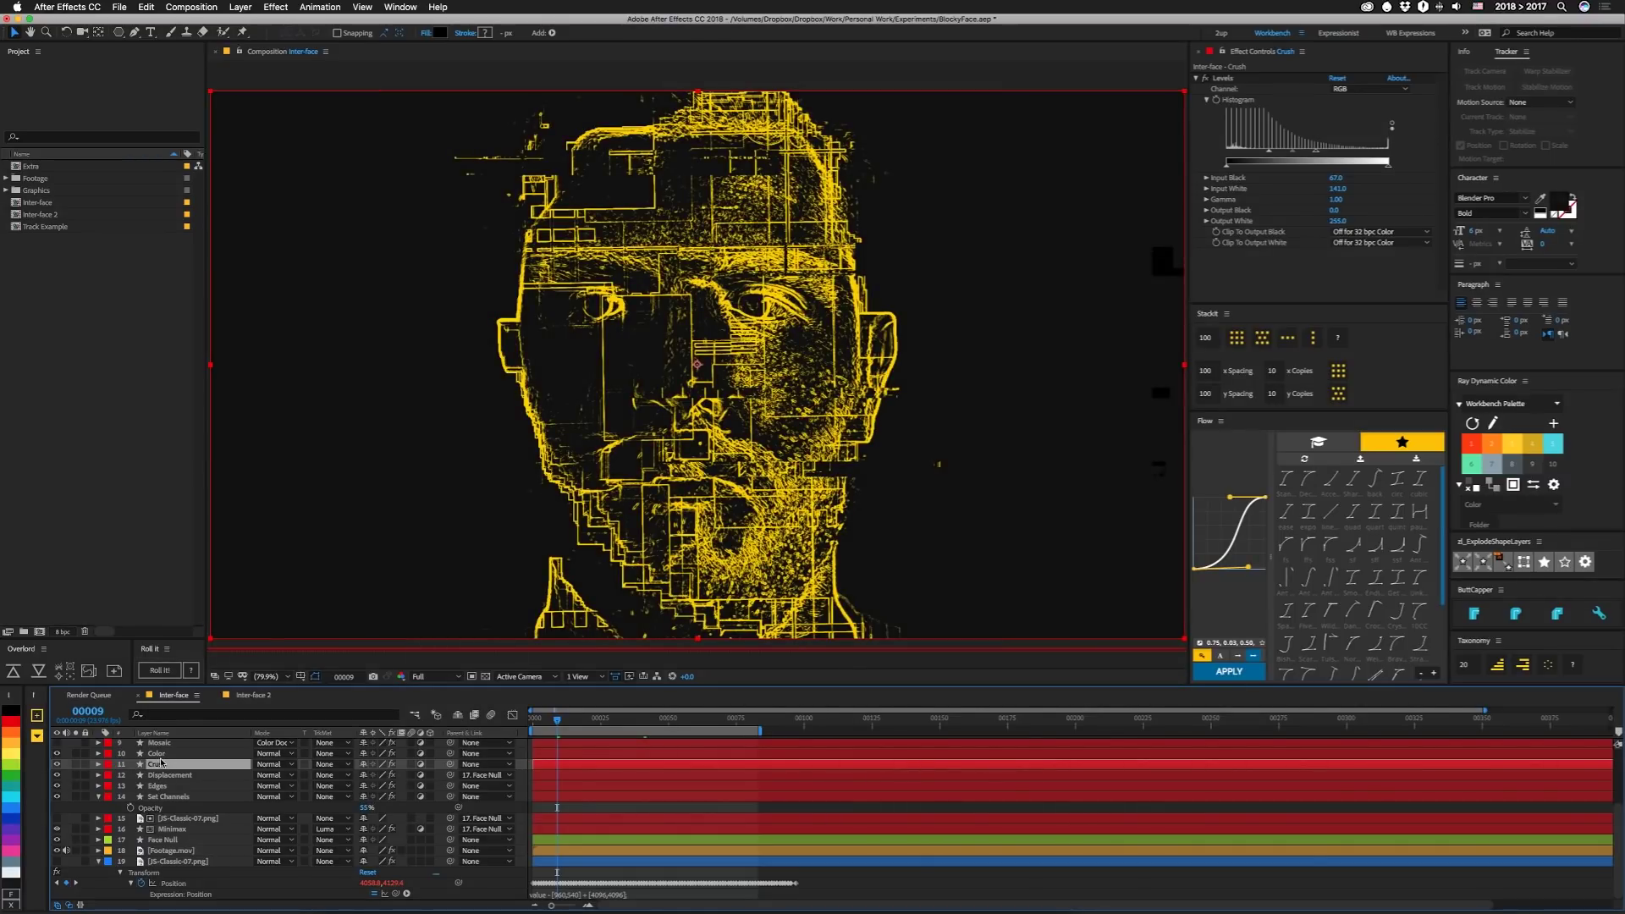
- Show the Mosaic layer for orange blocks and bring up its Mosaic settings
scroll(161, 770, up, 3)
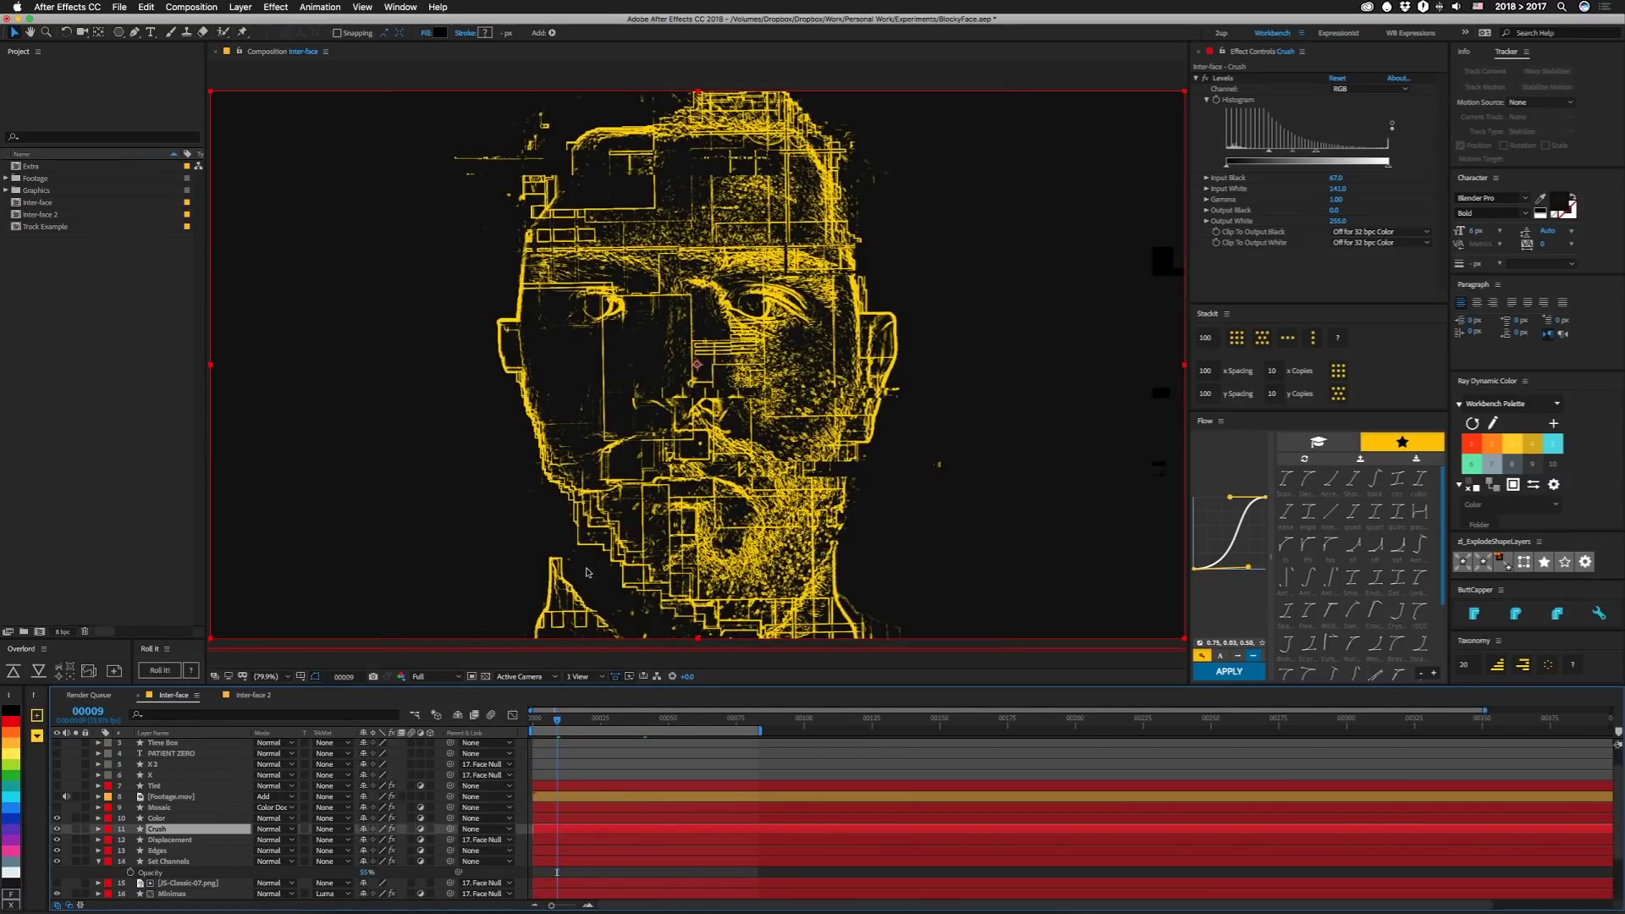
click(57, 807)
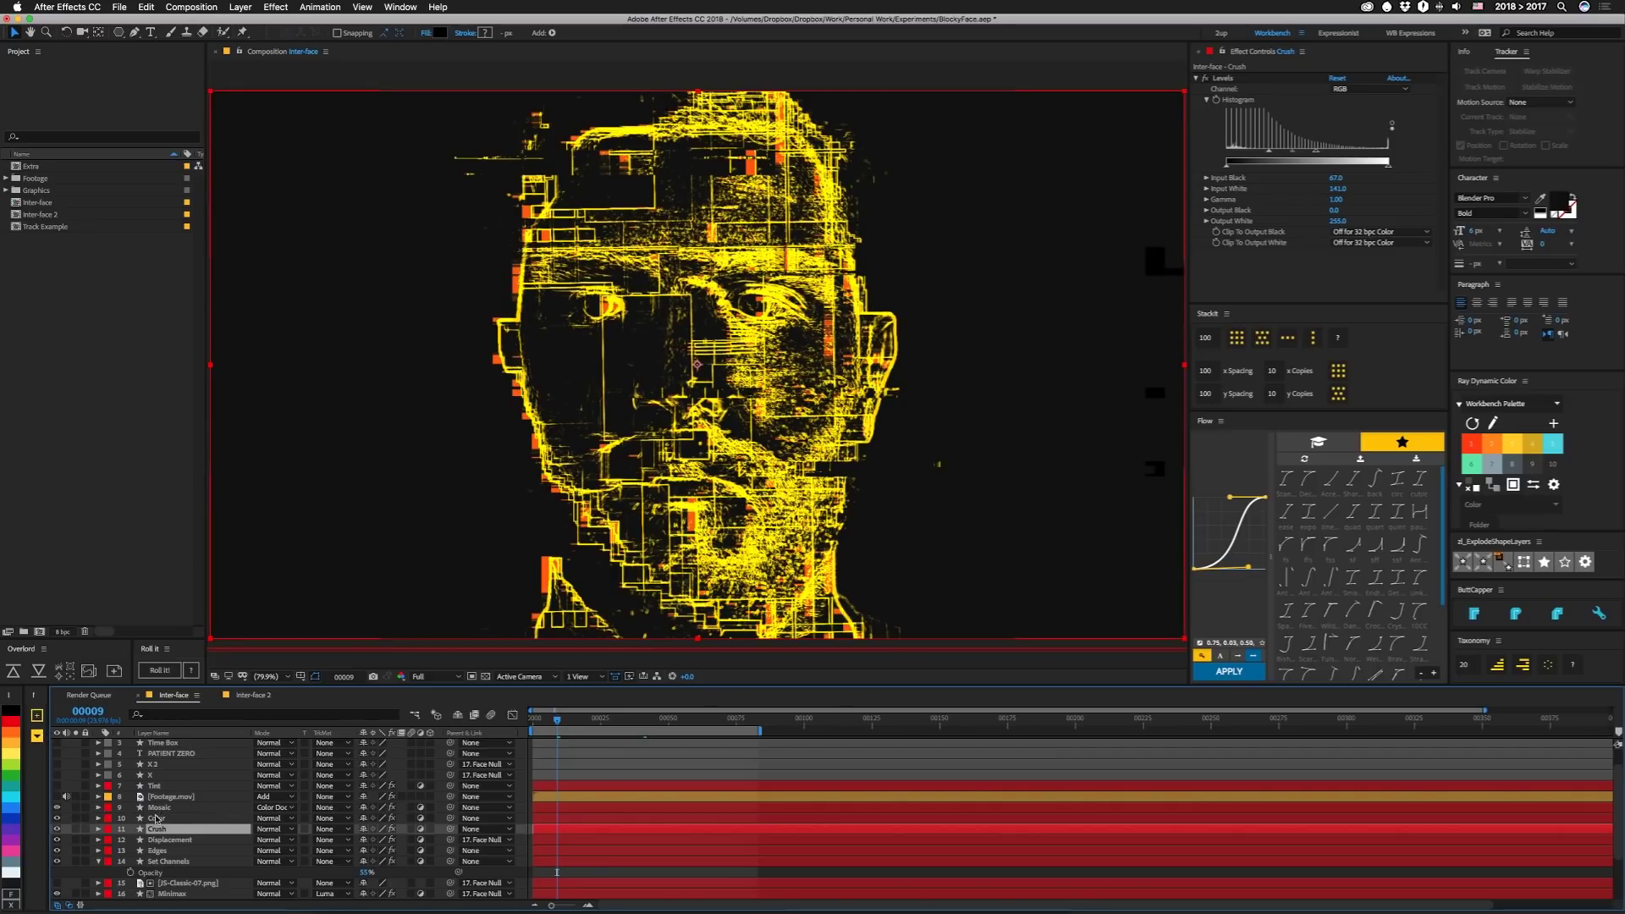
click(203, 810)
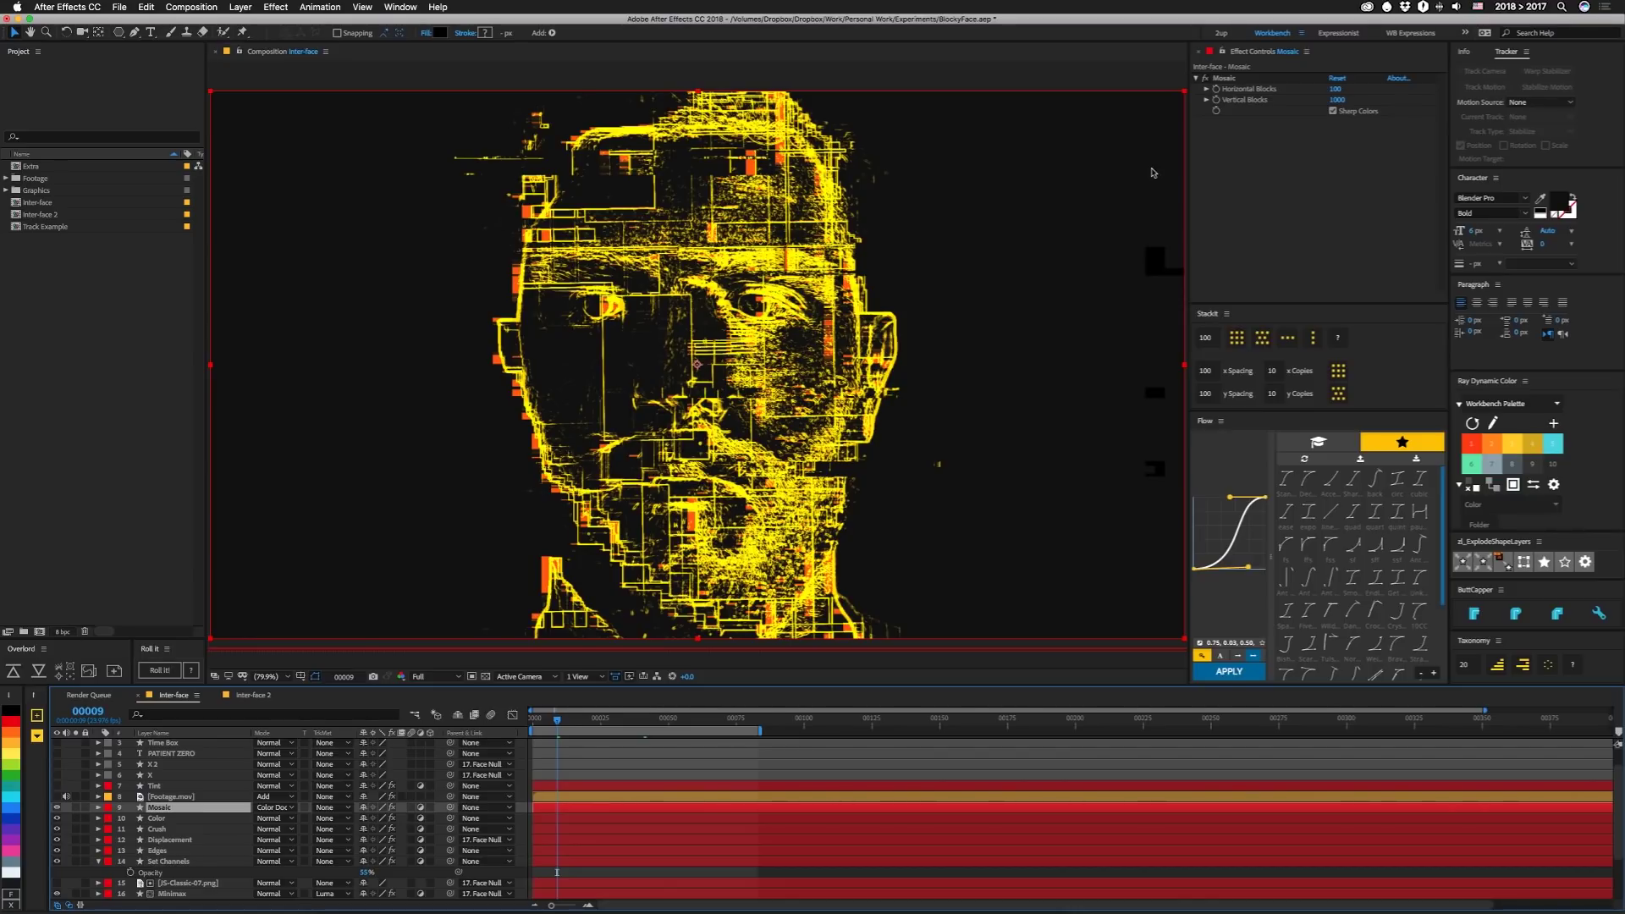
- Enable Sharp Colors on Mosaic, show and select Footage.mov, and switch on the Tint layer
click(1333, 110)
click(57, 797)
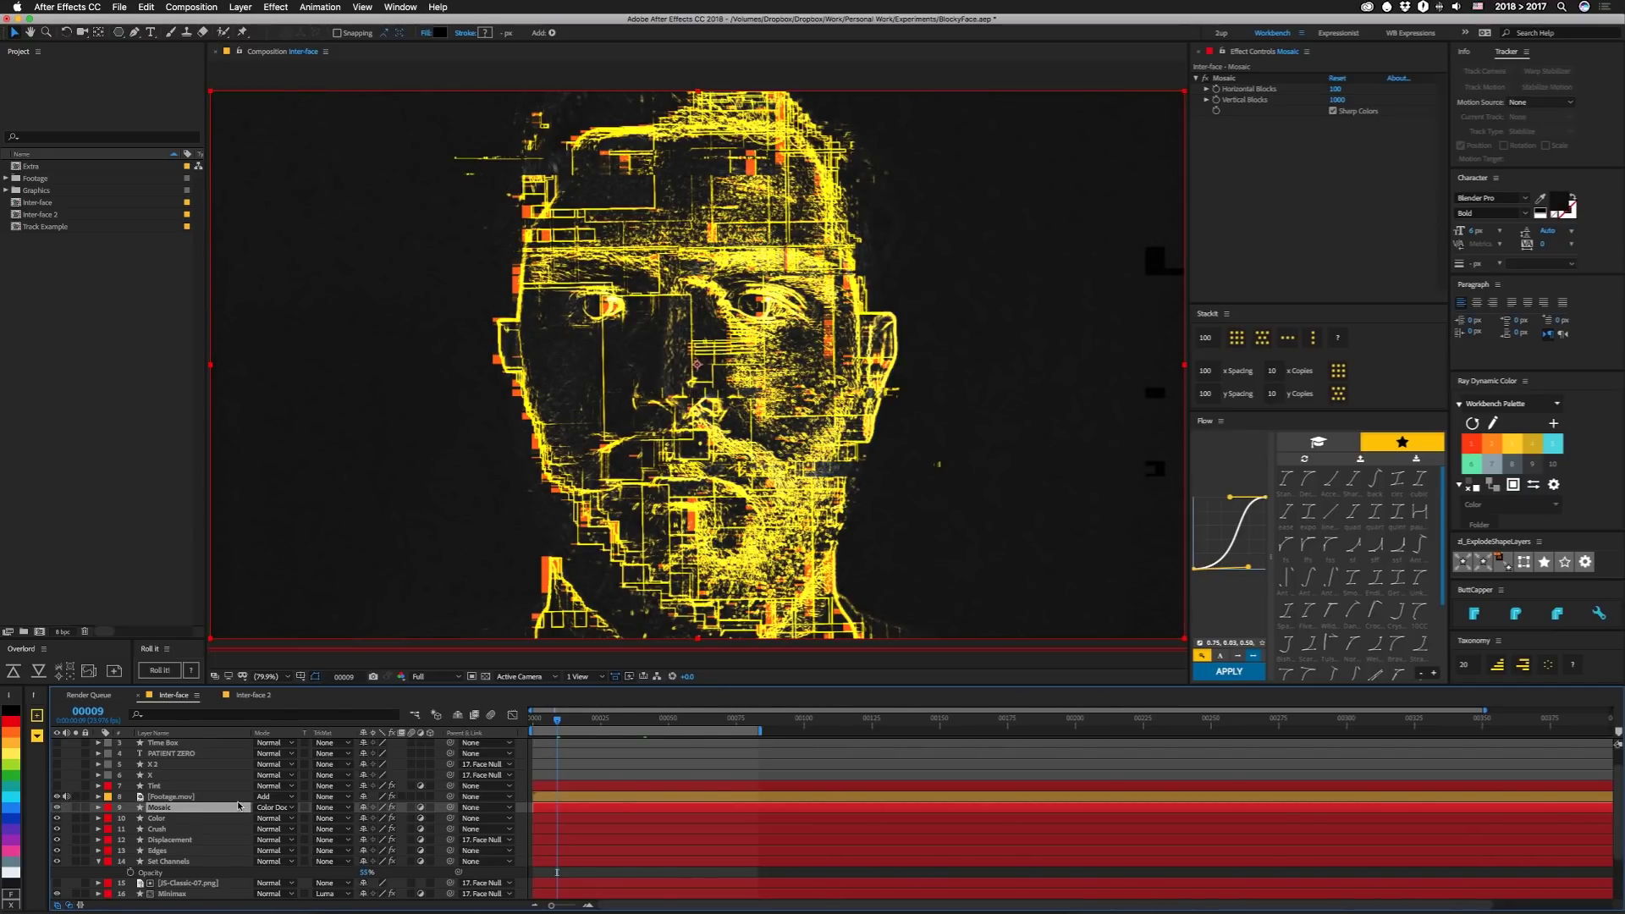
click(197, 797)
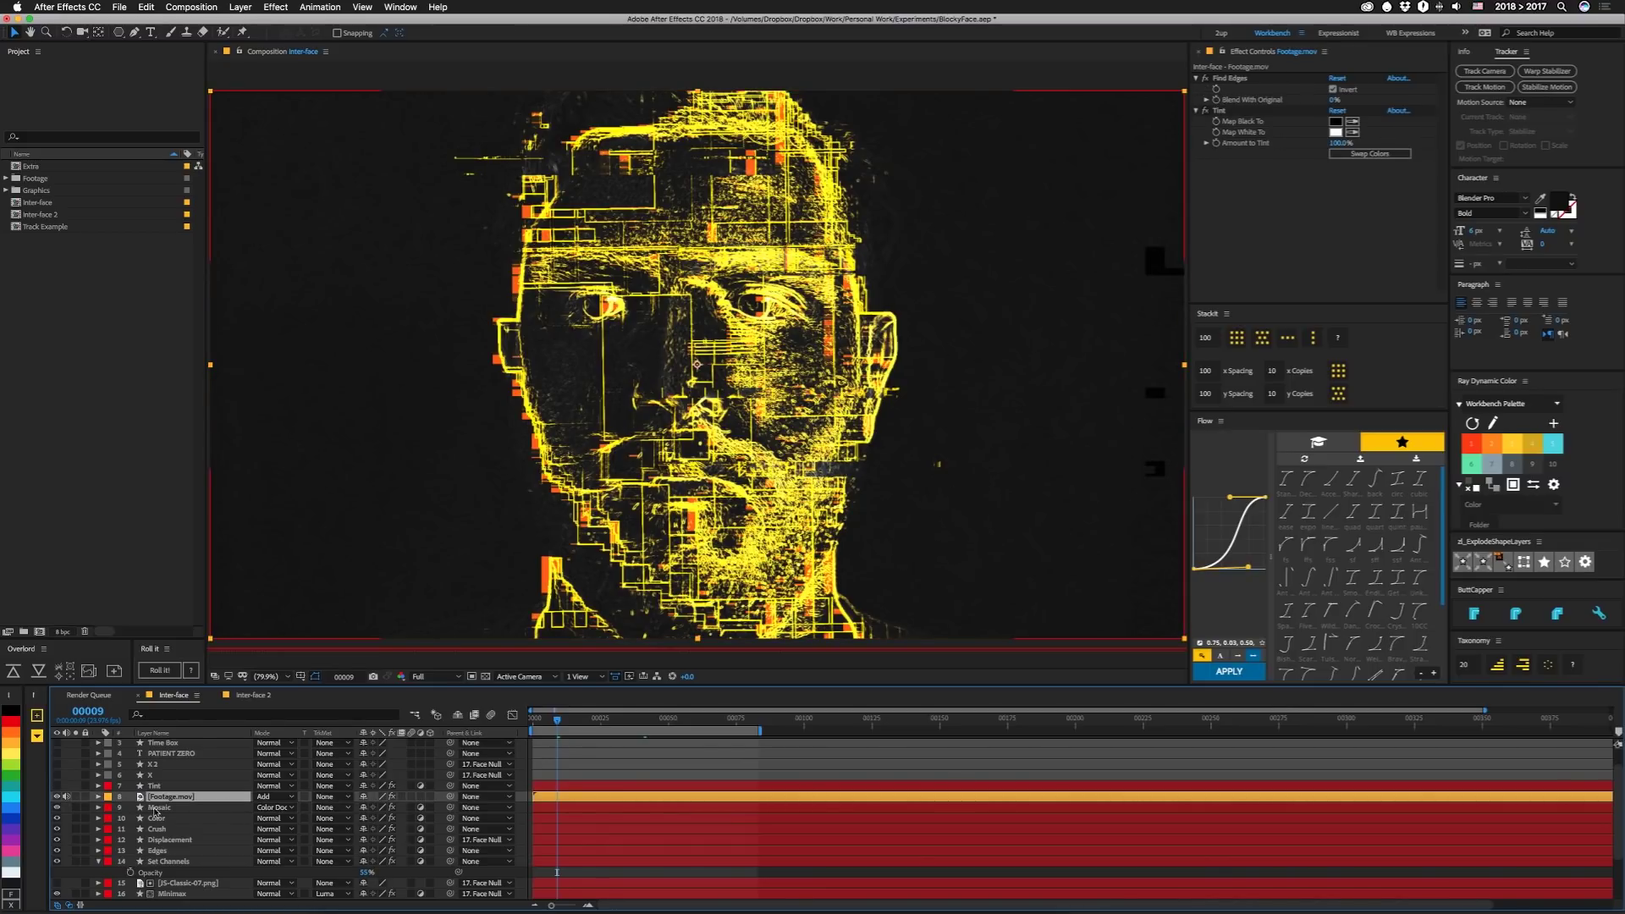
click(58, 786)
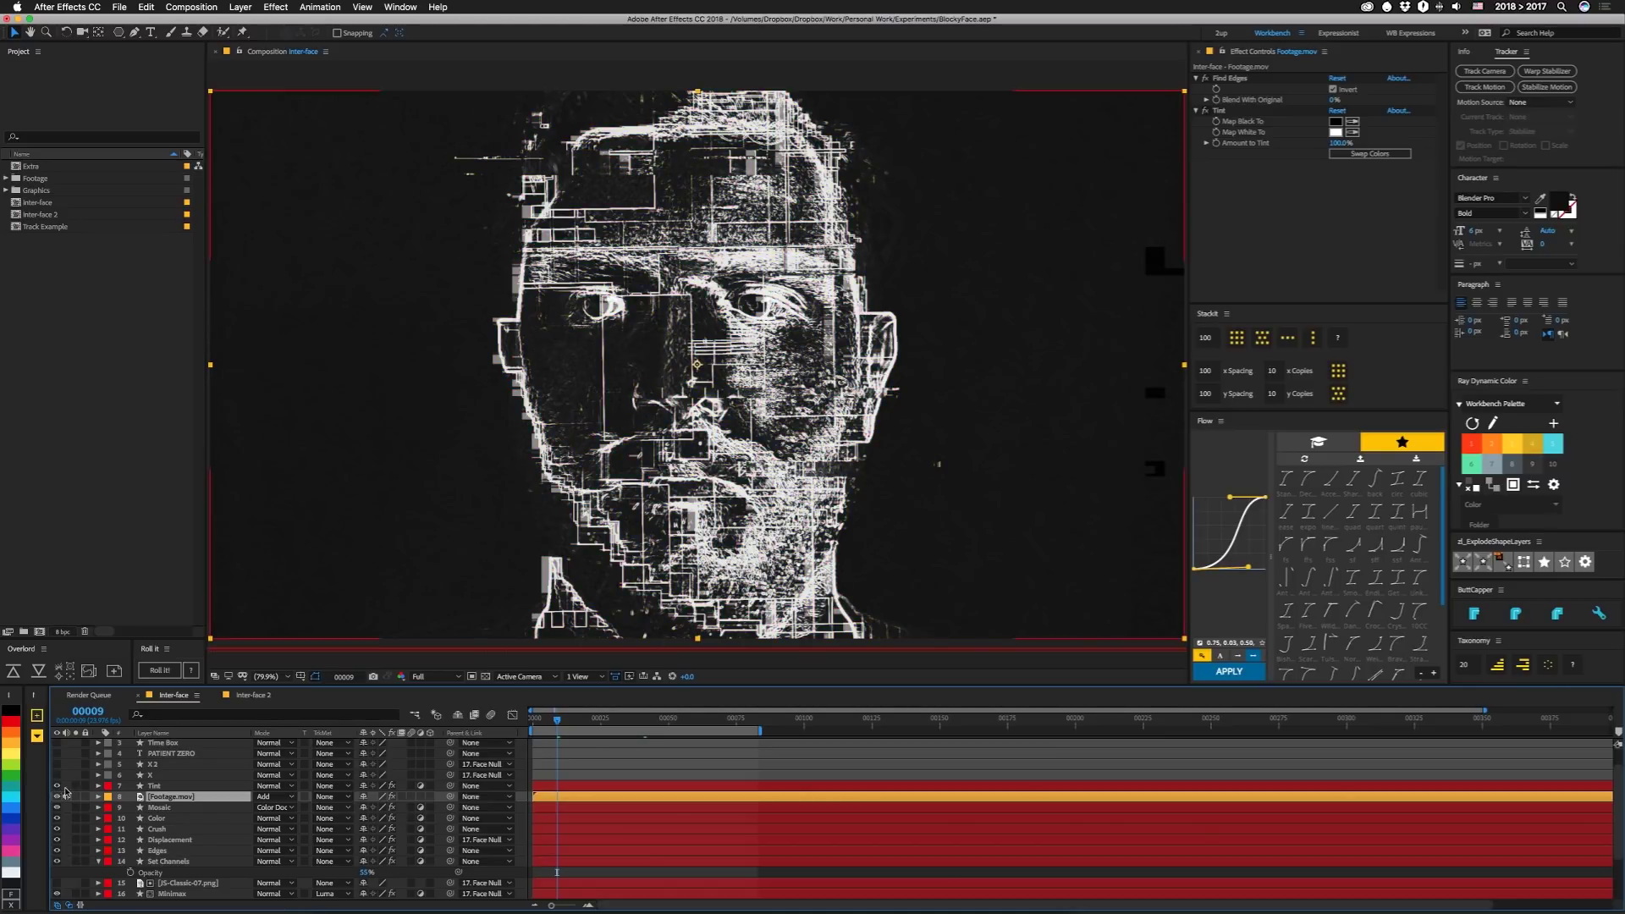
- Select Tint, reveal the X eye mark and PATIENT ZERO label layers, preview, then open Inter-face 2
click(154, 789)
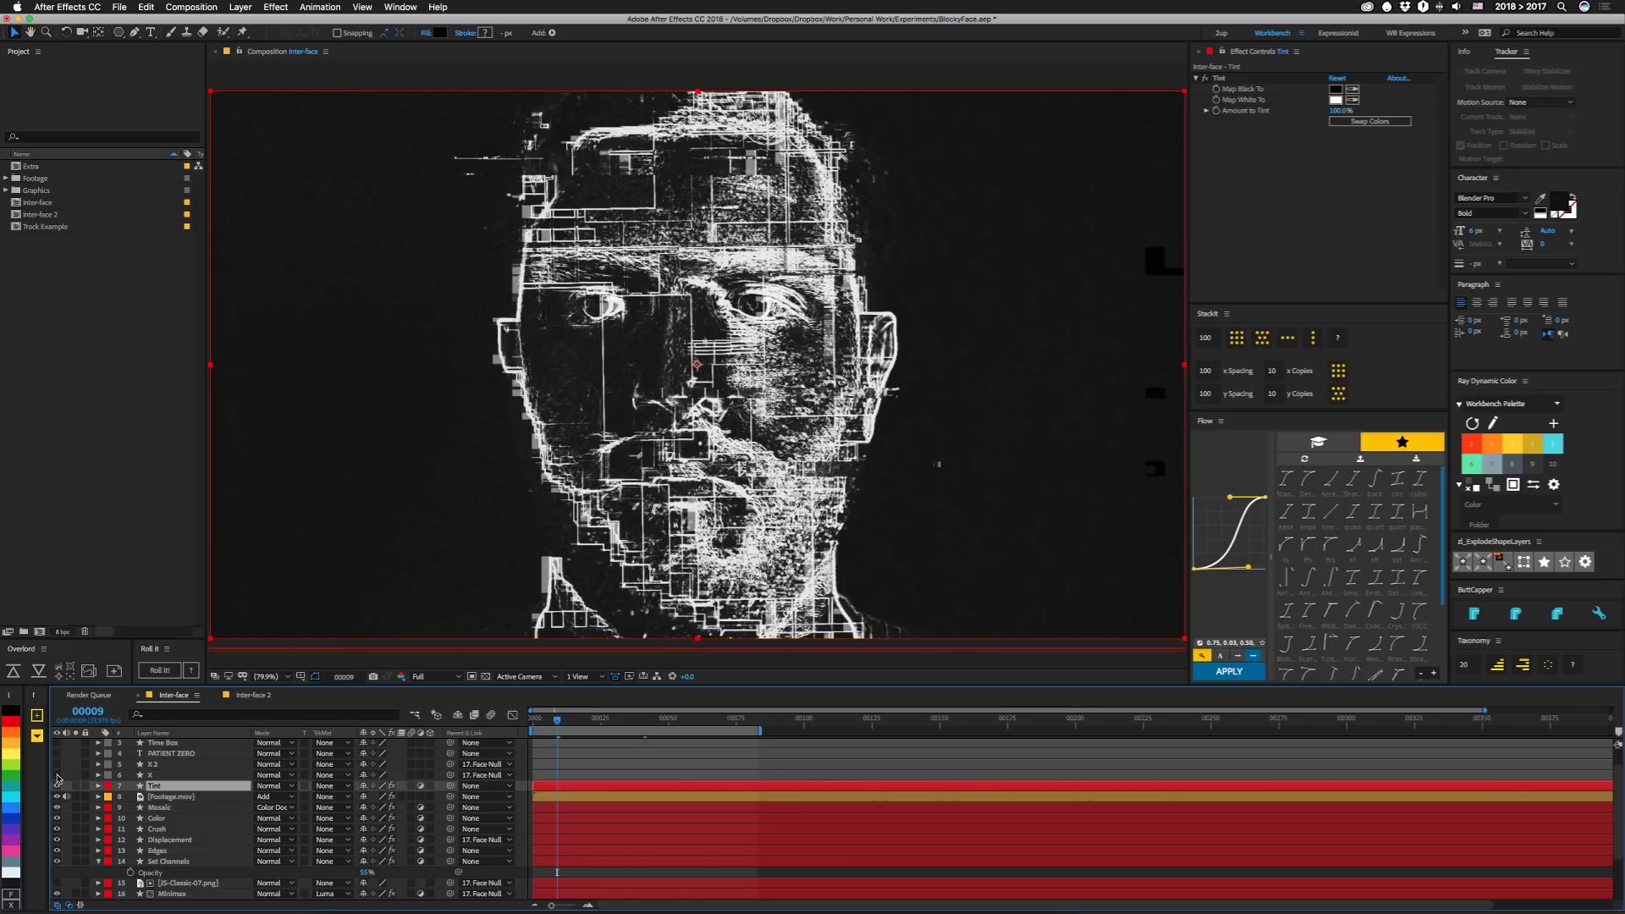
drag(56, 775, 57, 742)
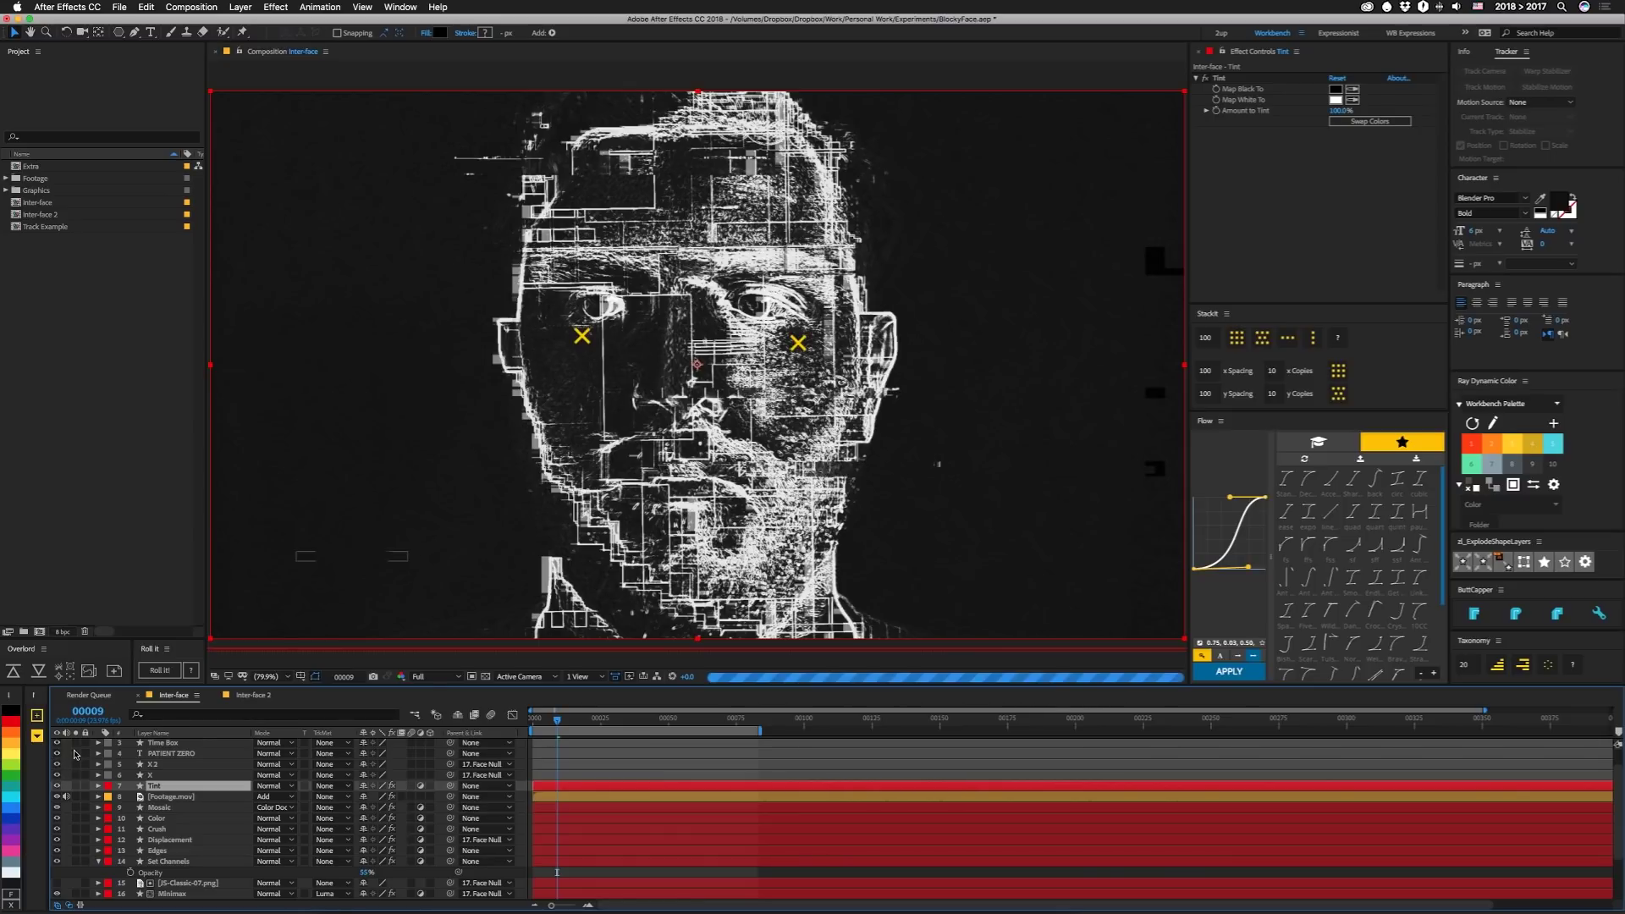
scroll(75, 753, up, 1)
click(56, 753)
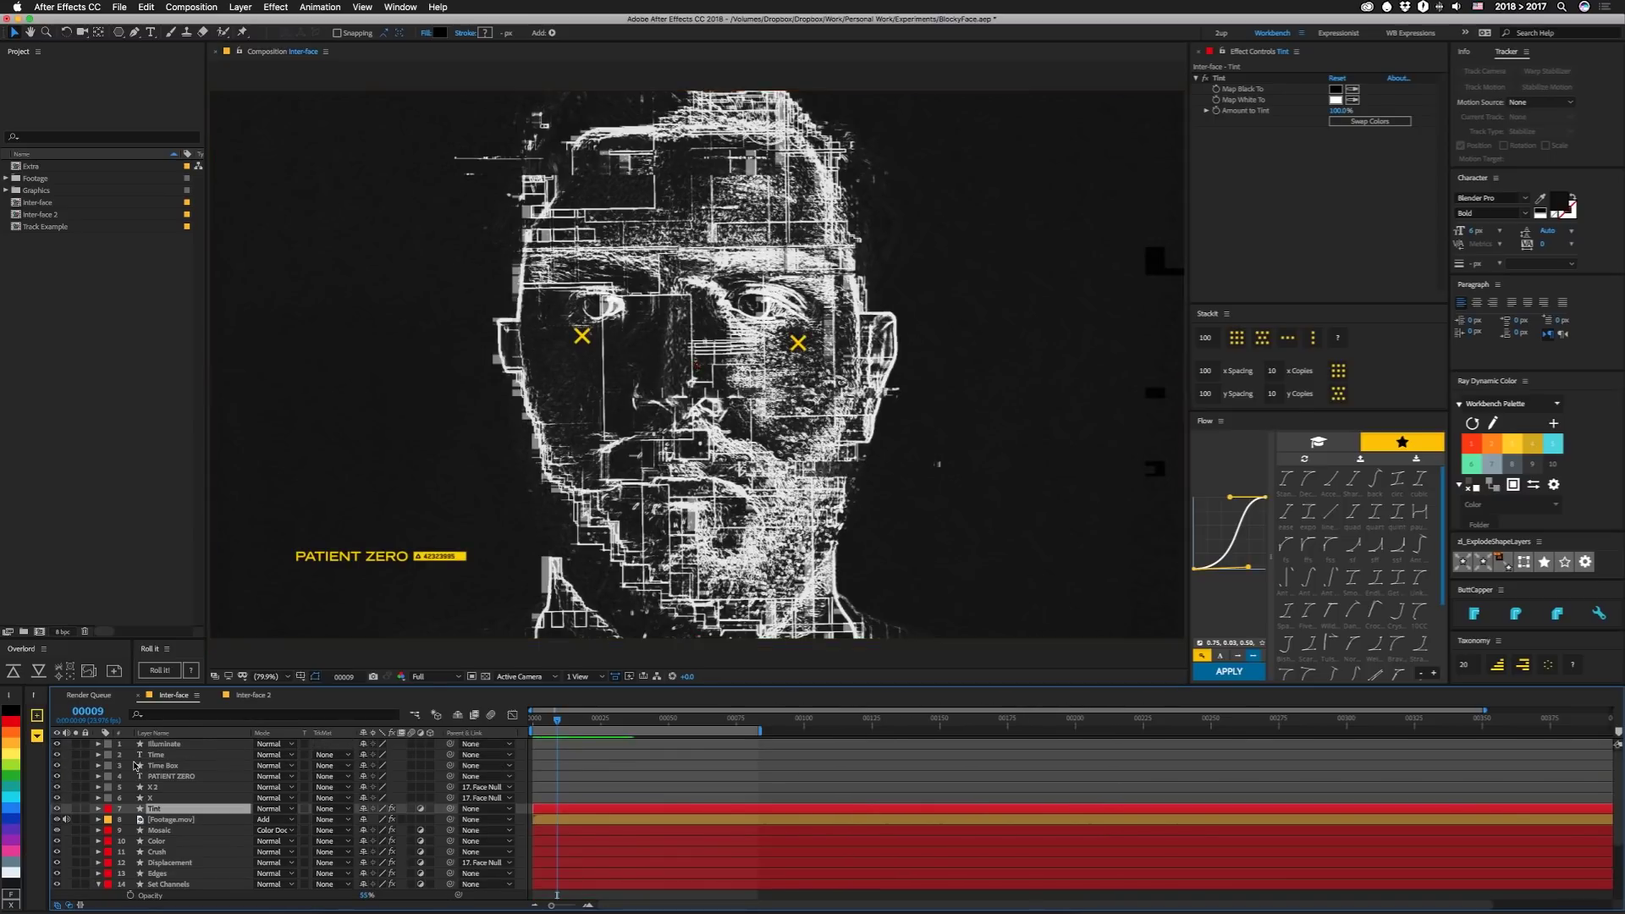
key(space)
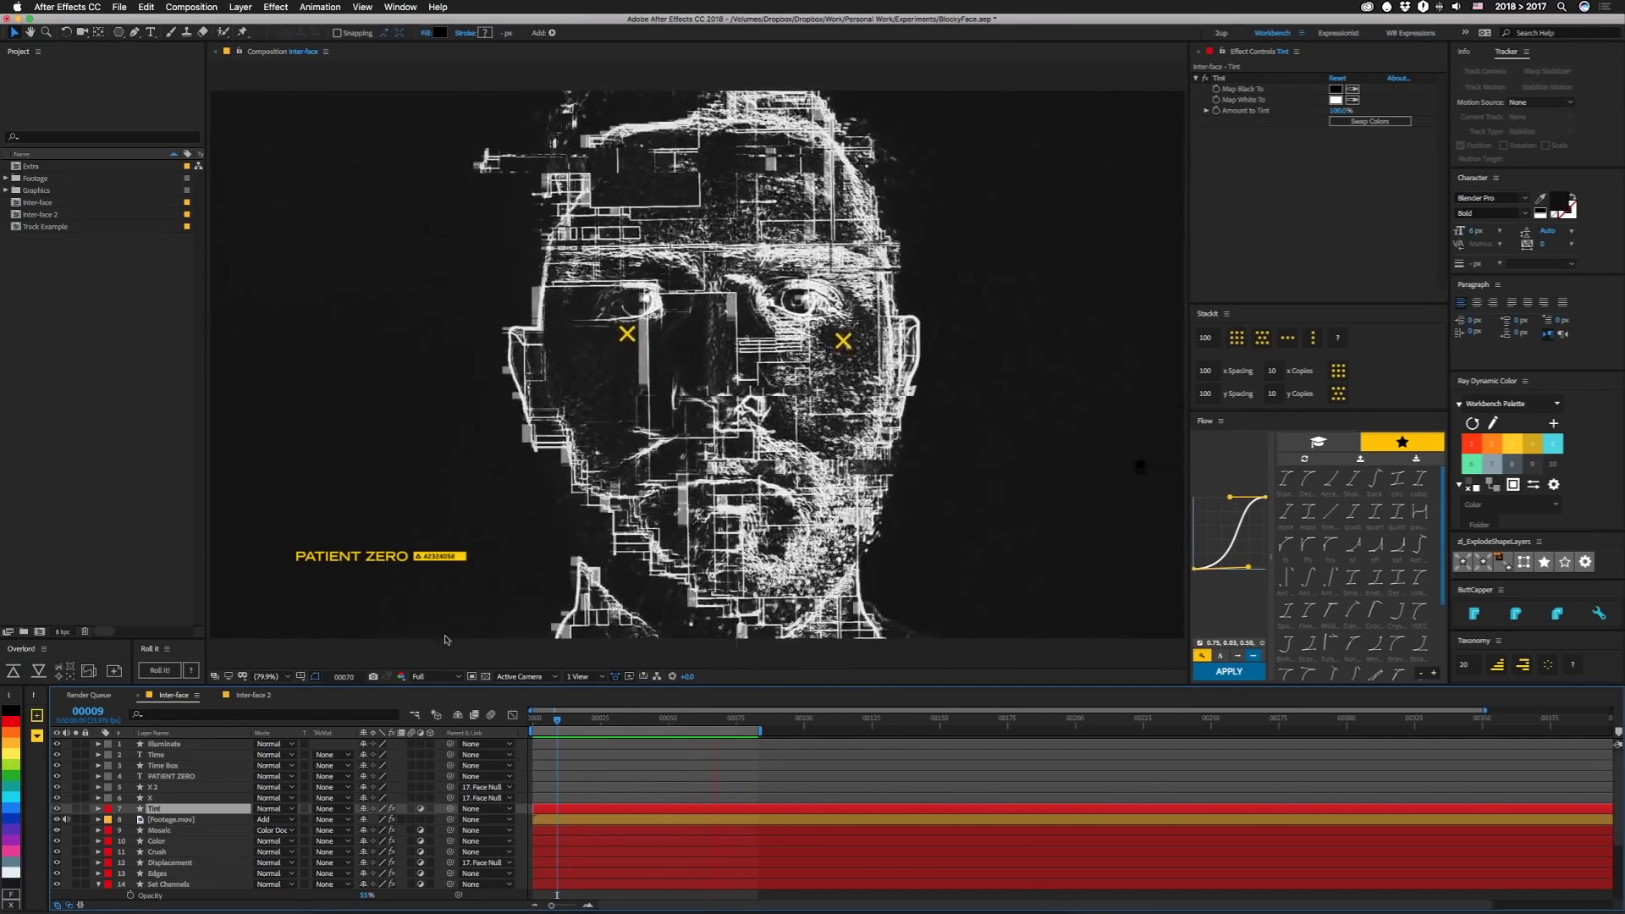
click(253, 695)
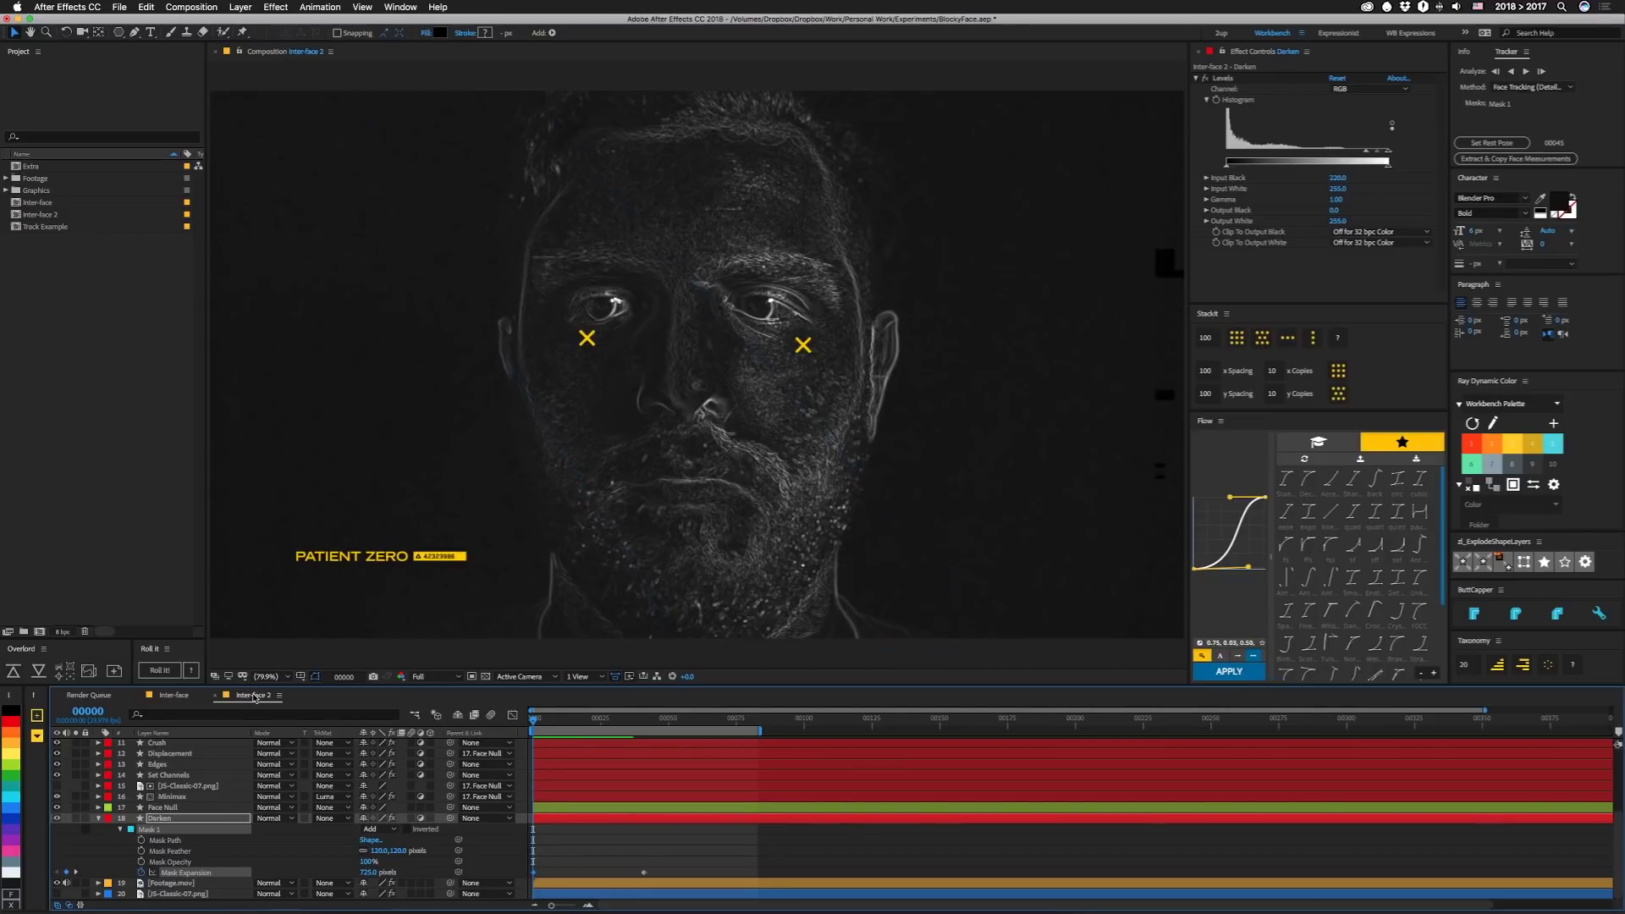
- Preview Inter-face 2, view the Extra comp fitted to the viewer, then return to and preview Inter-face
key(space)
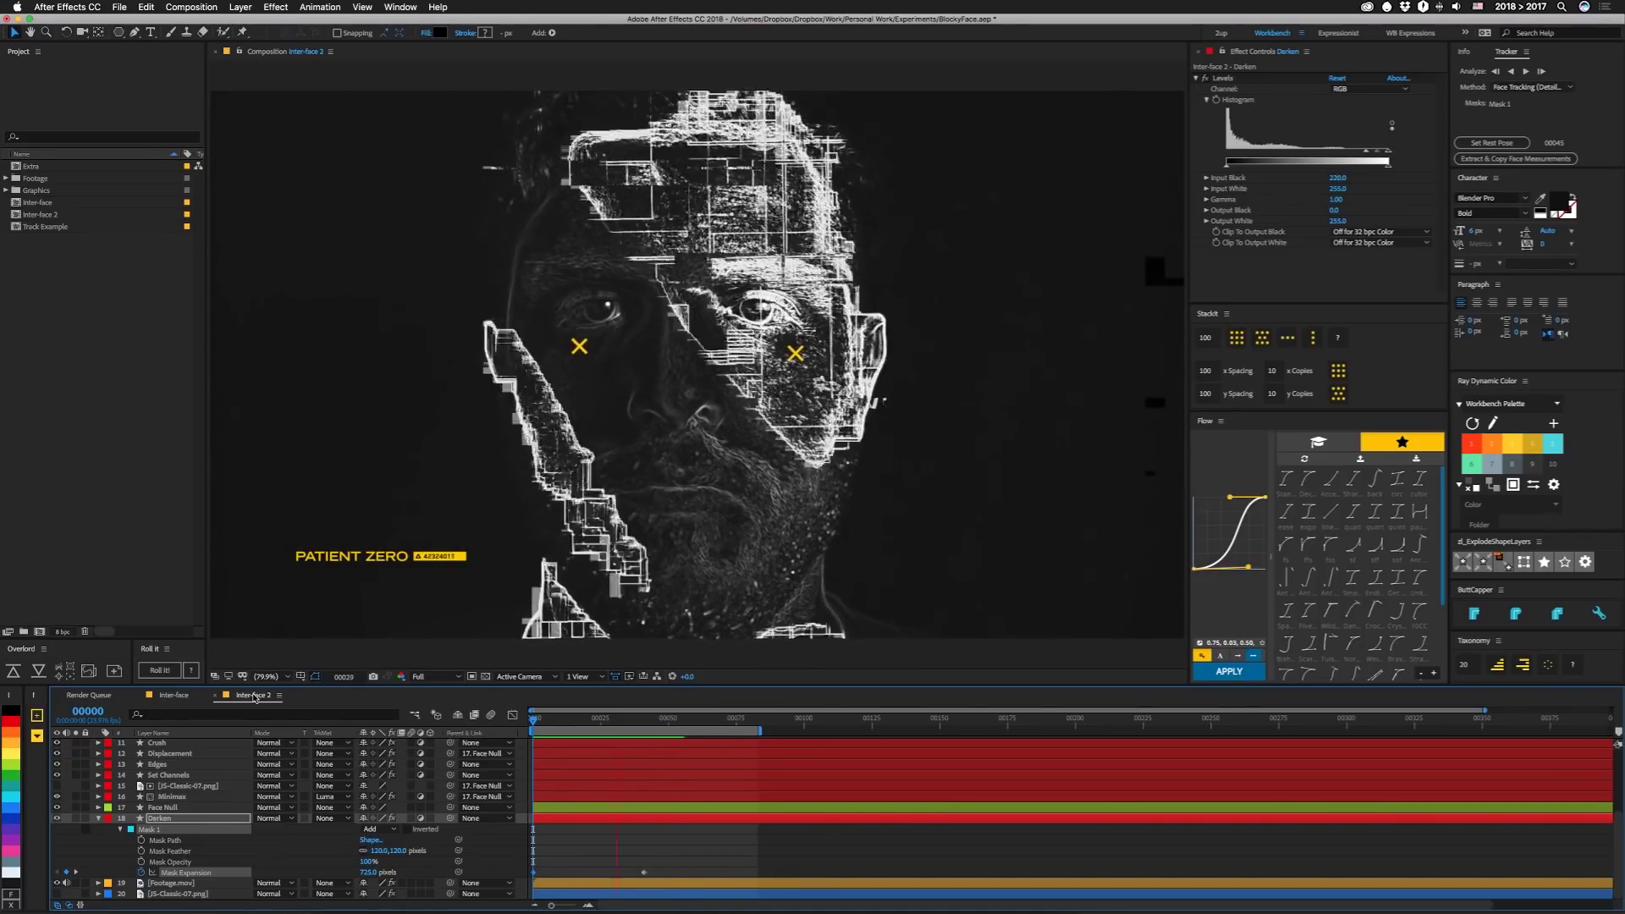
double_click(26, 166)
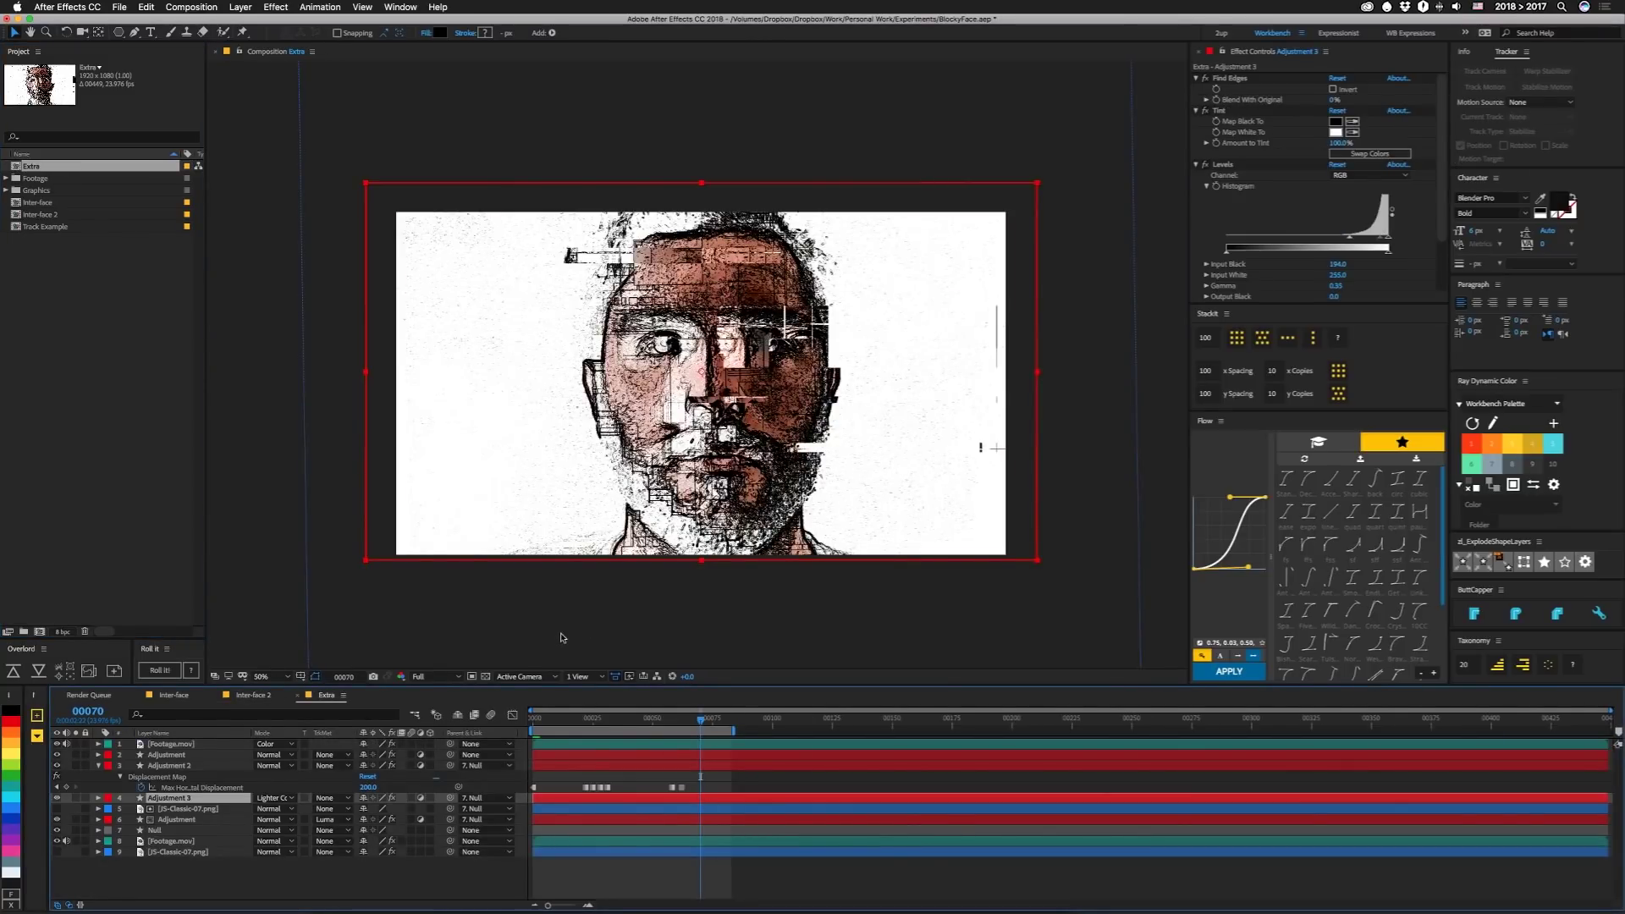
key(shift+slash)
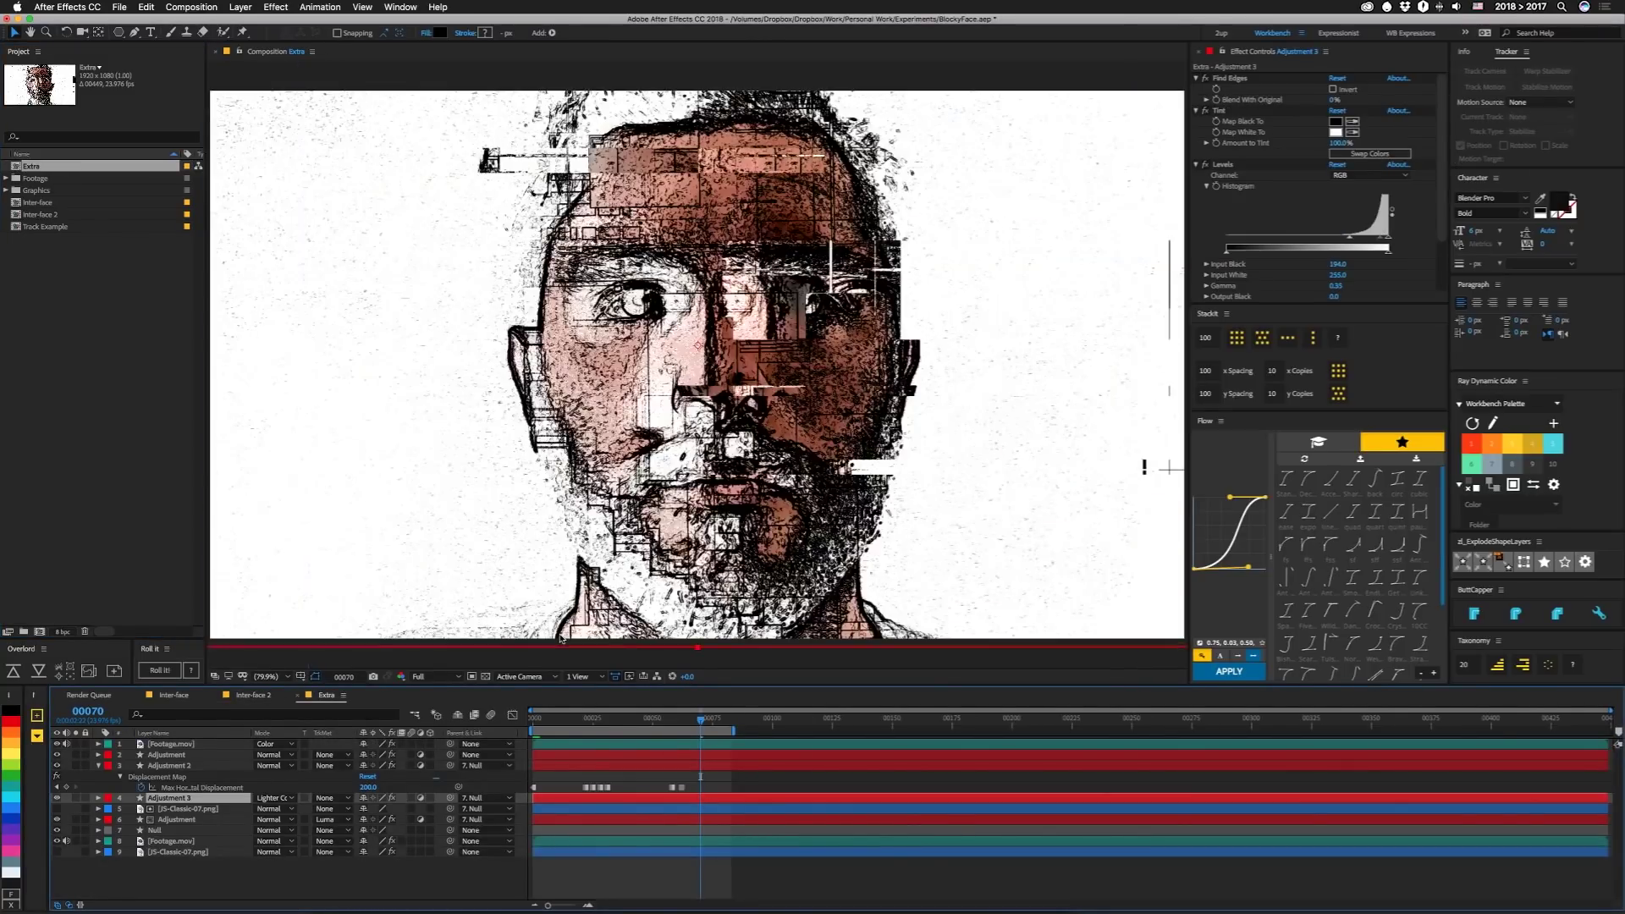
click(174, 696)
key(space)
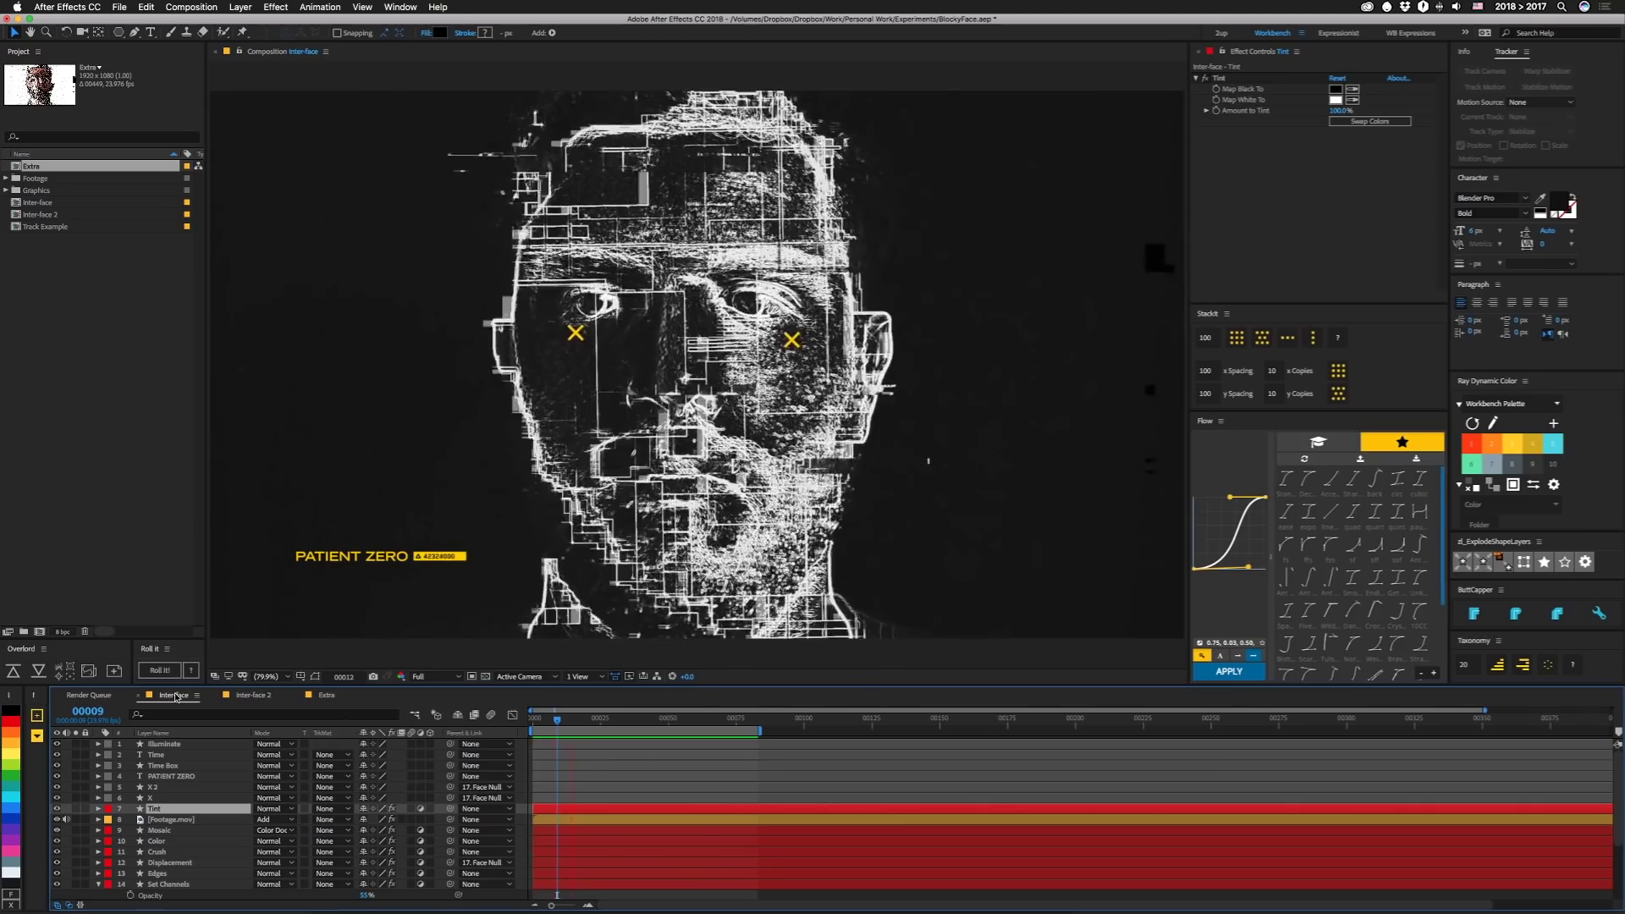